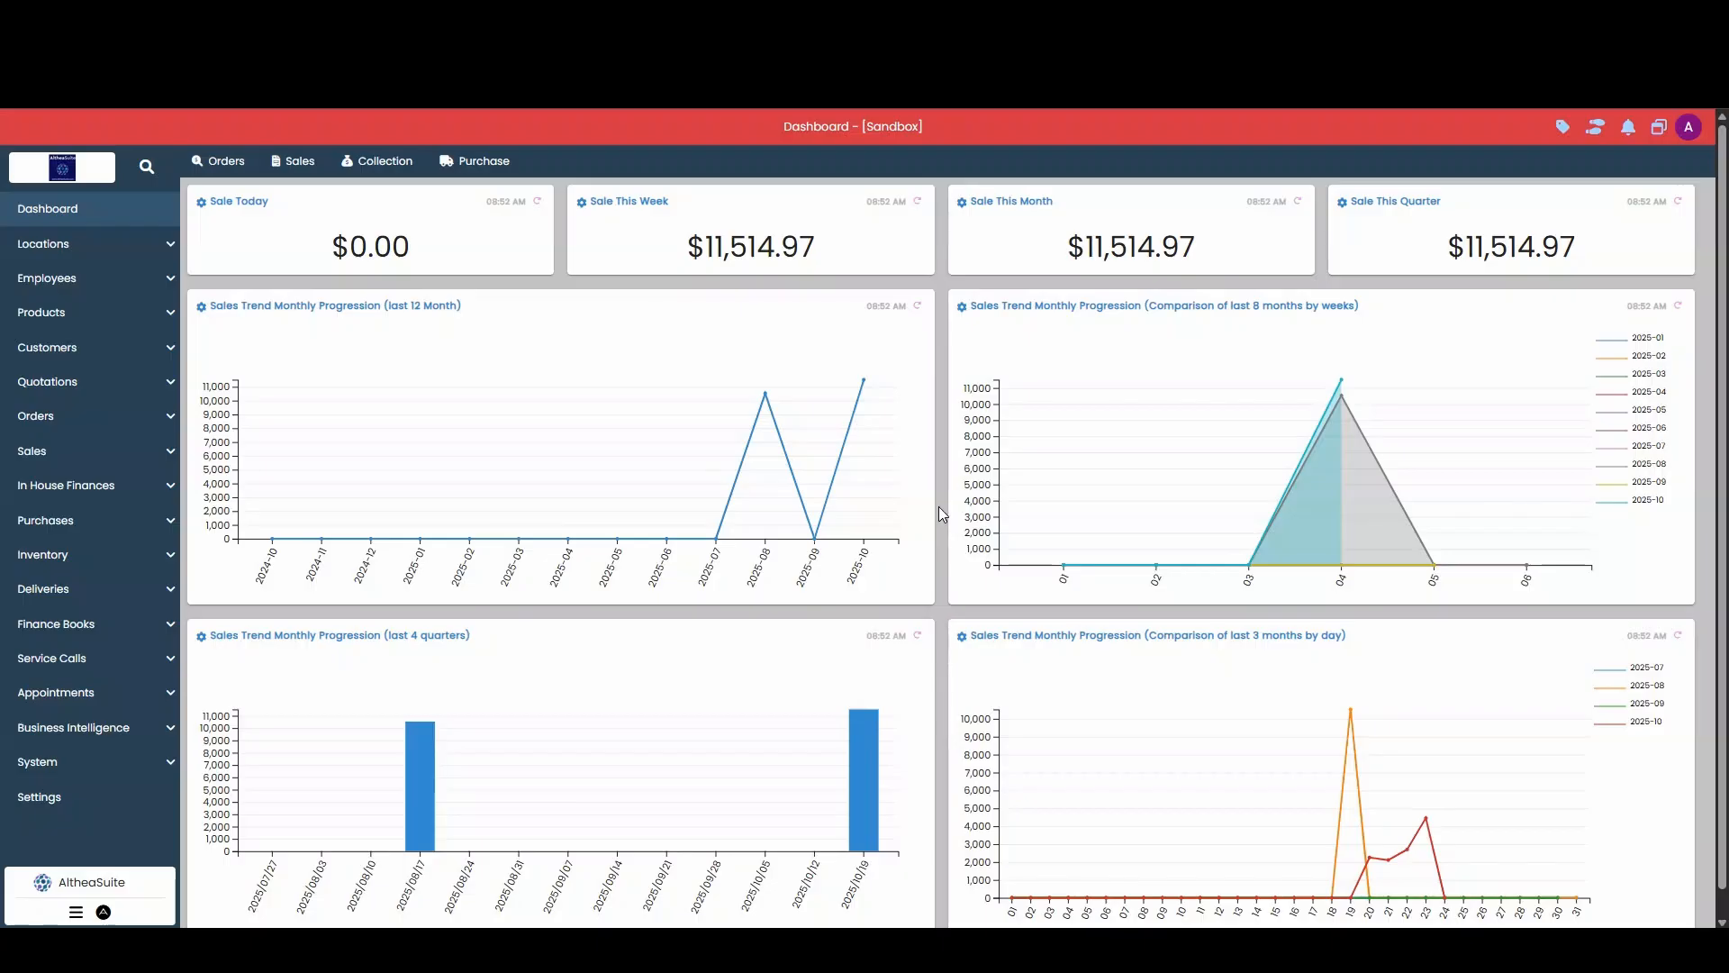
Step: Start a new item attribute under Products and name it Chair Color
click(135, 317)
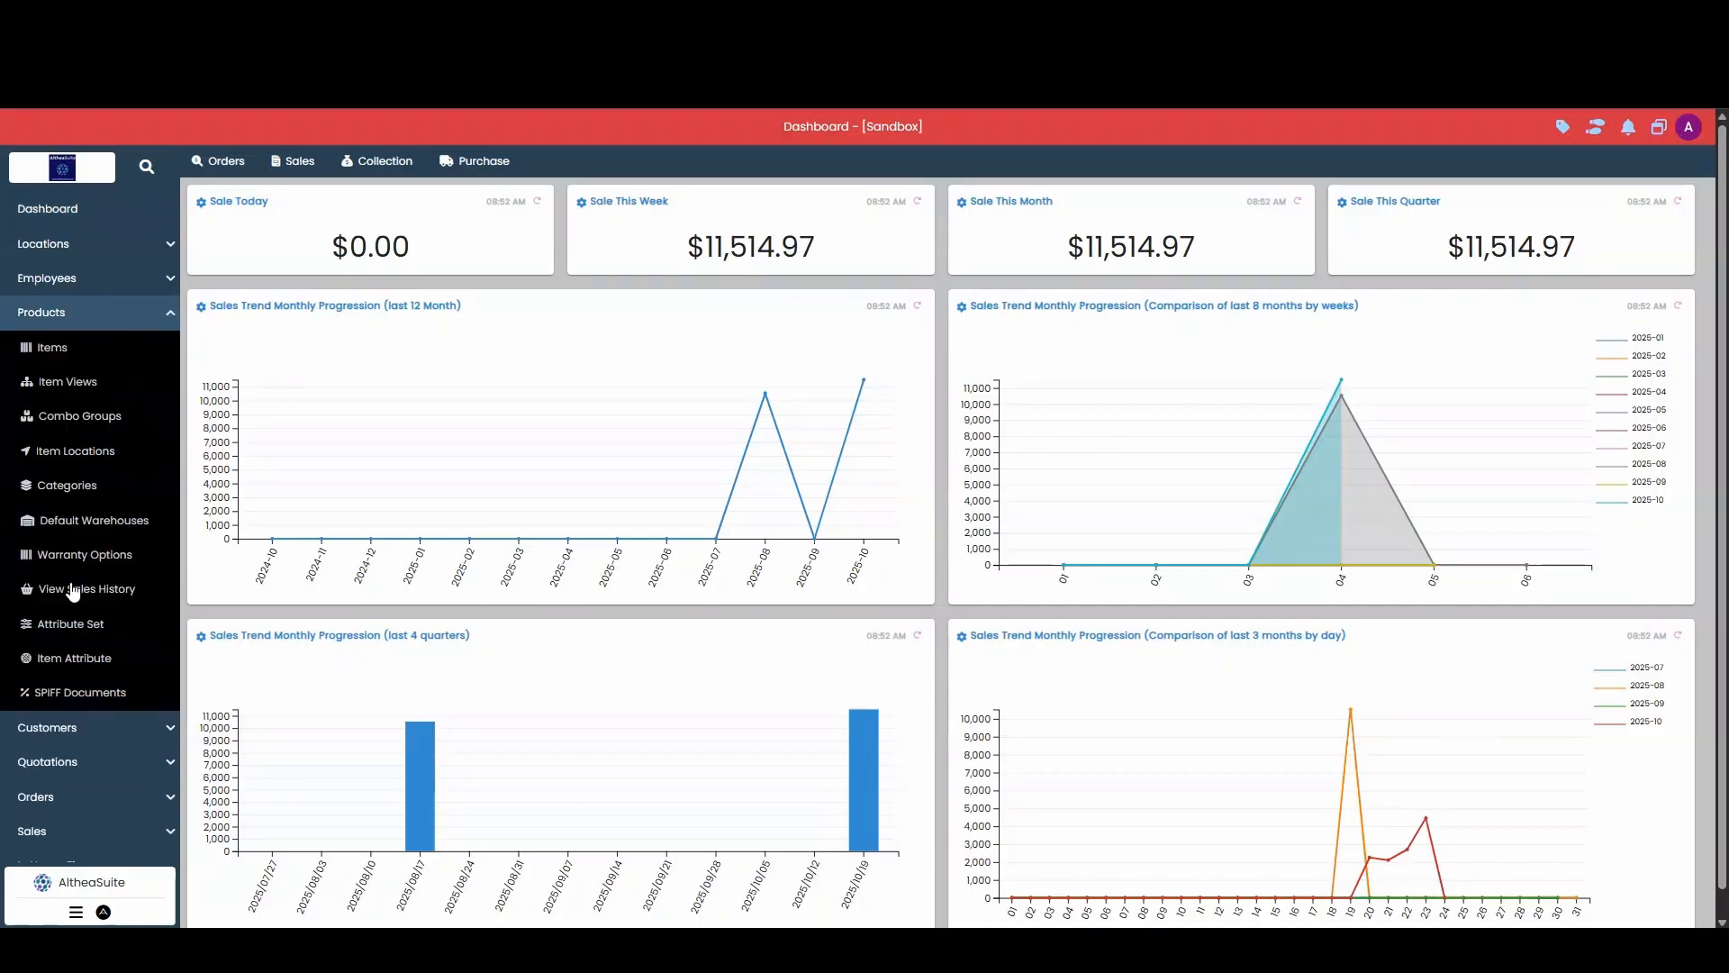
click(95, 668)
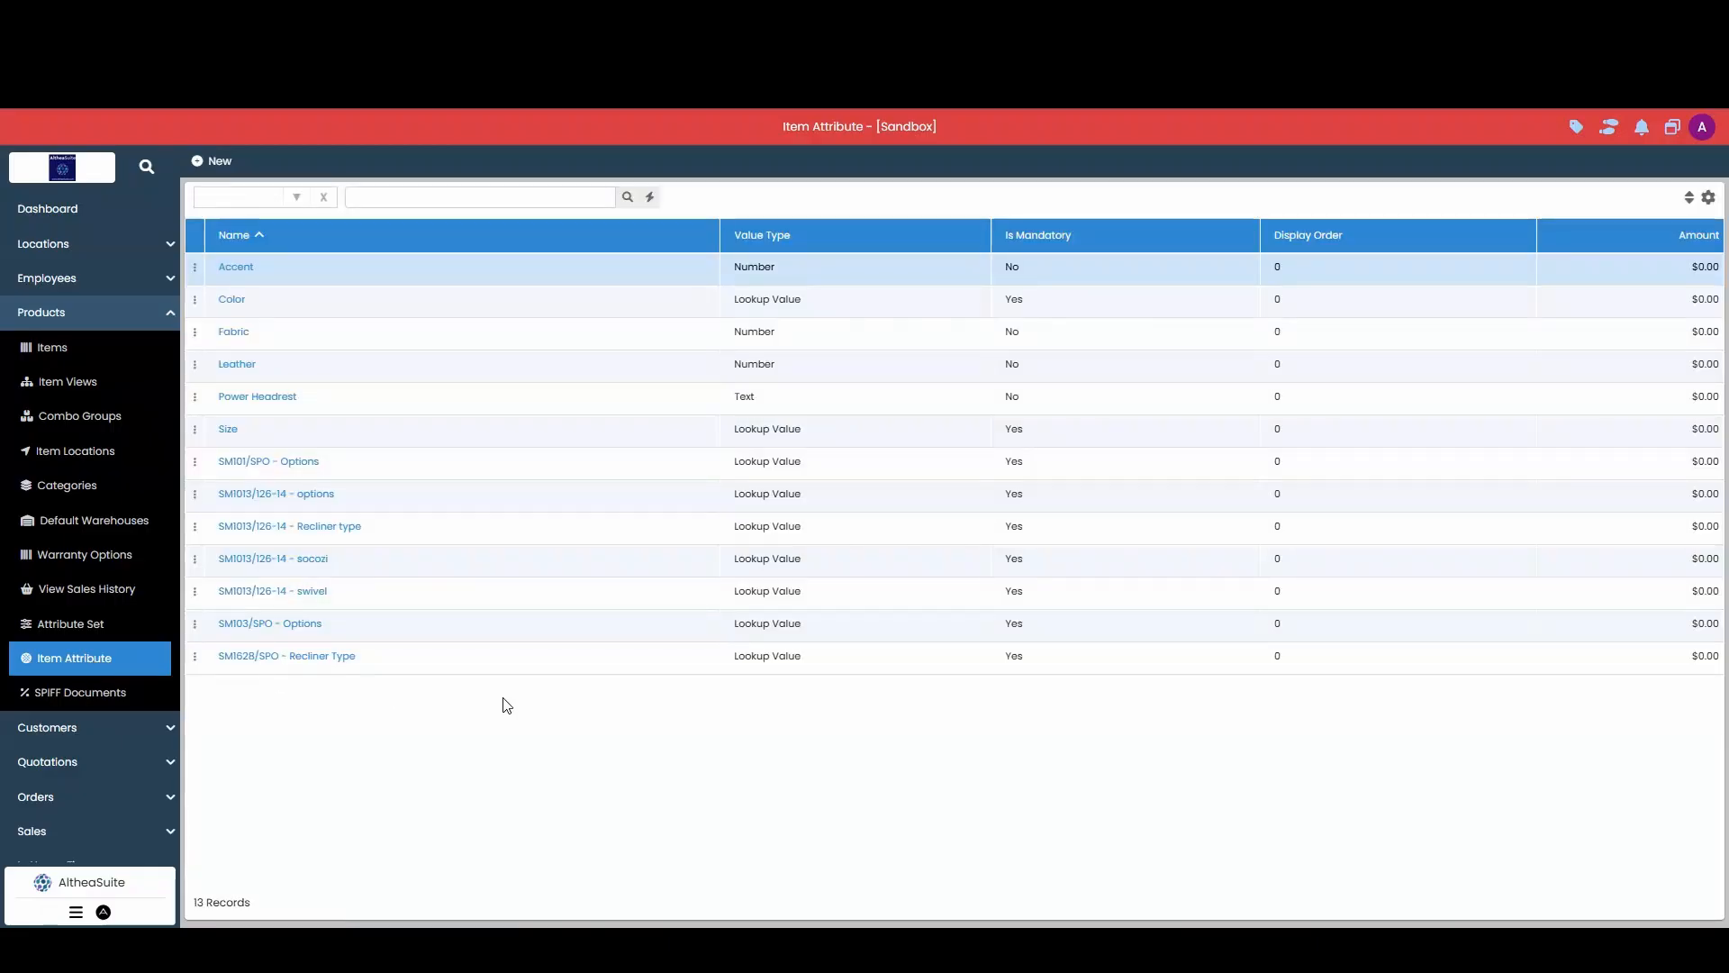
click(219, 163)
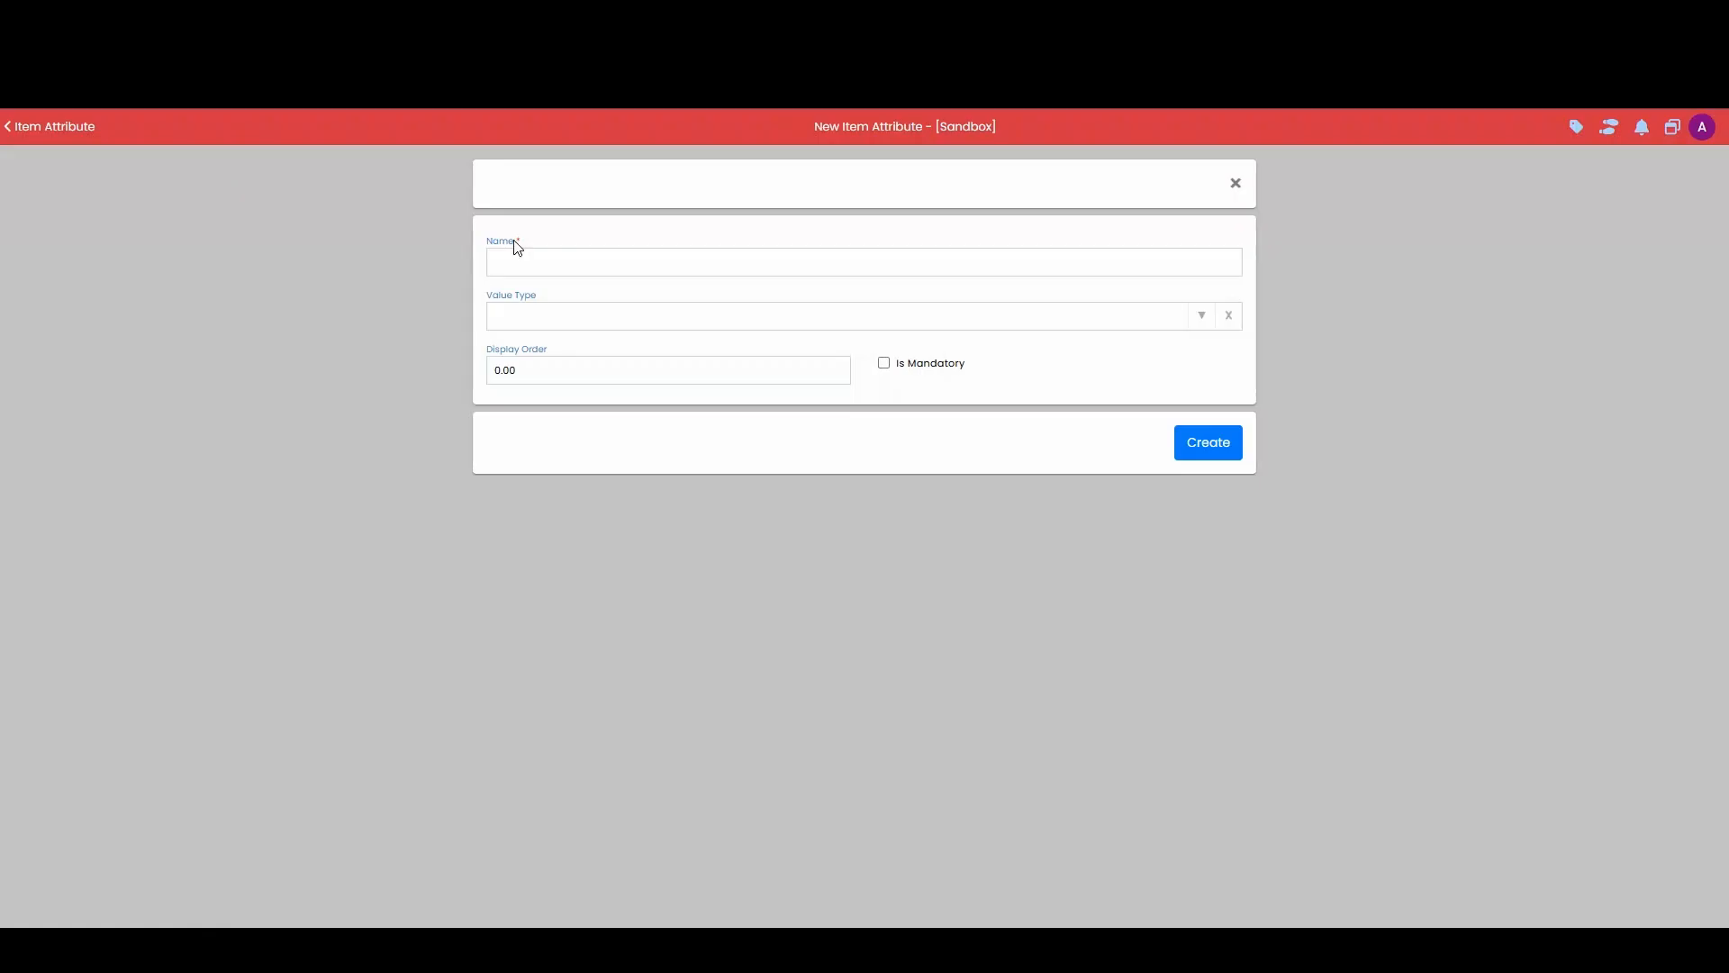
click(546, 266)
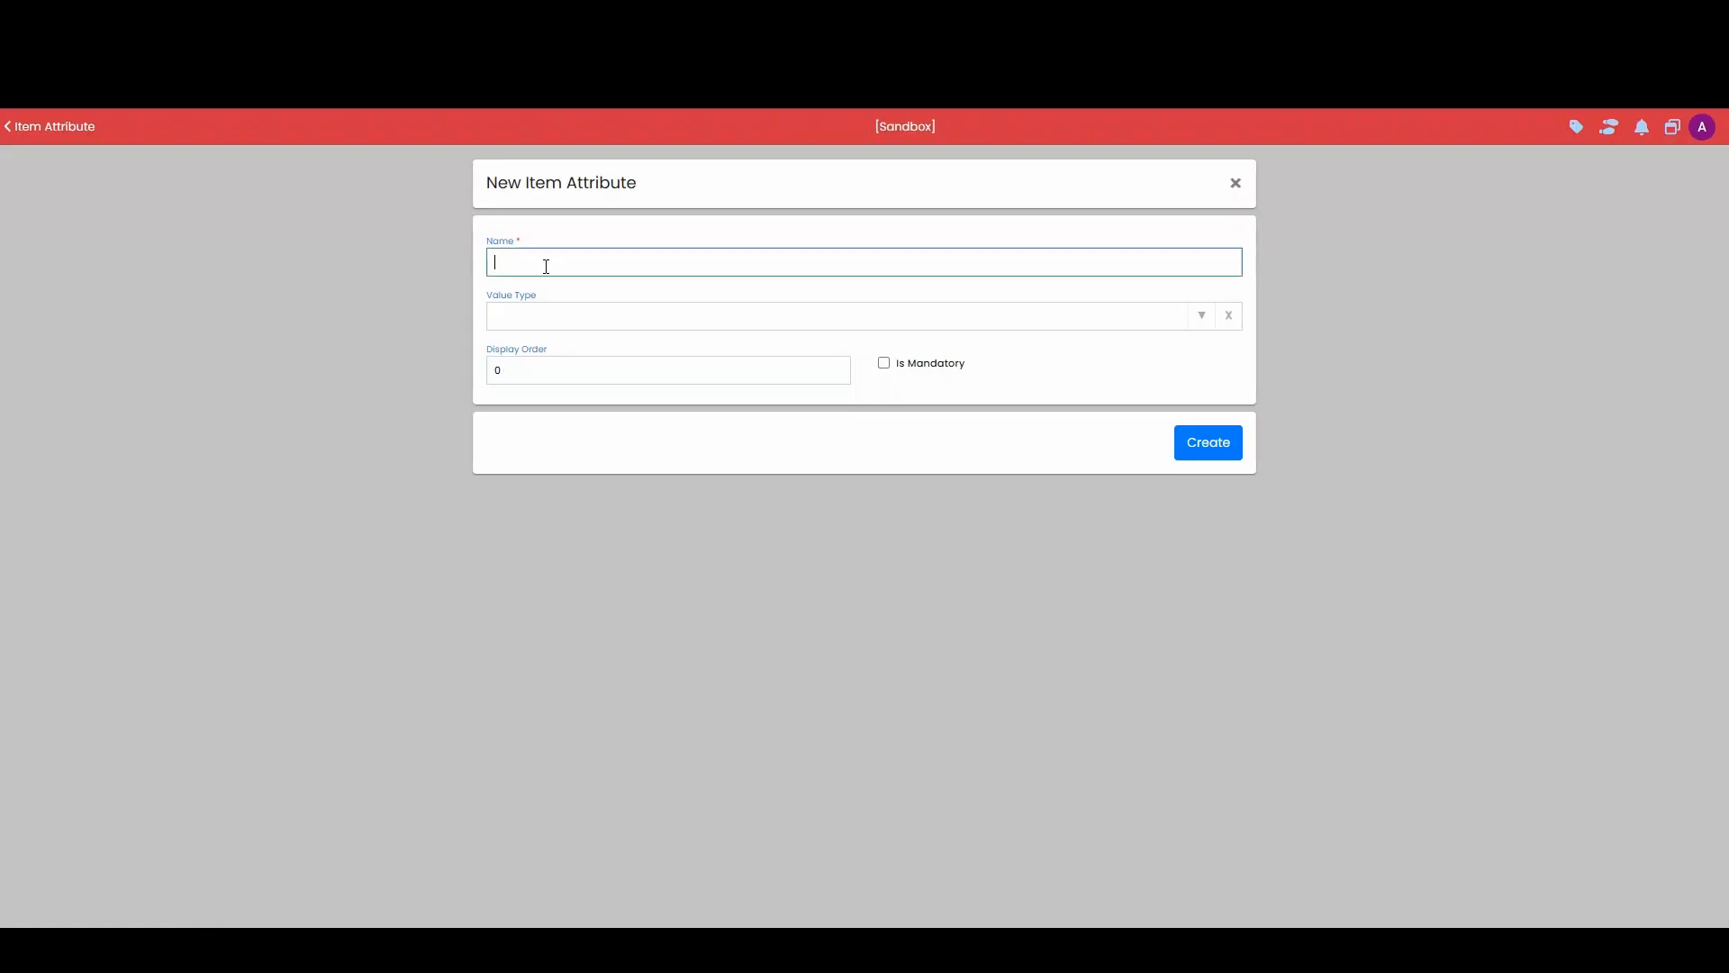
text(Chair Color)
Step: Set the new attribute's value type to Number
click(578, 316)
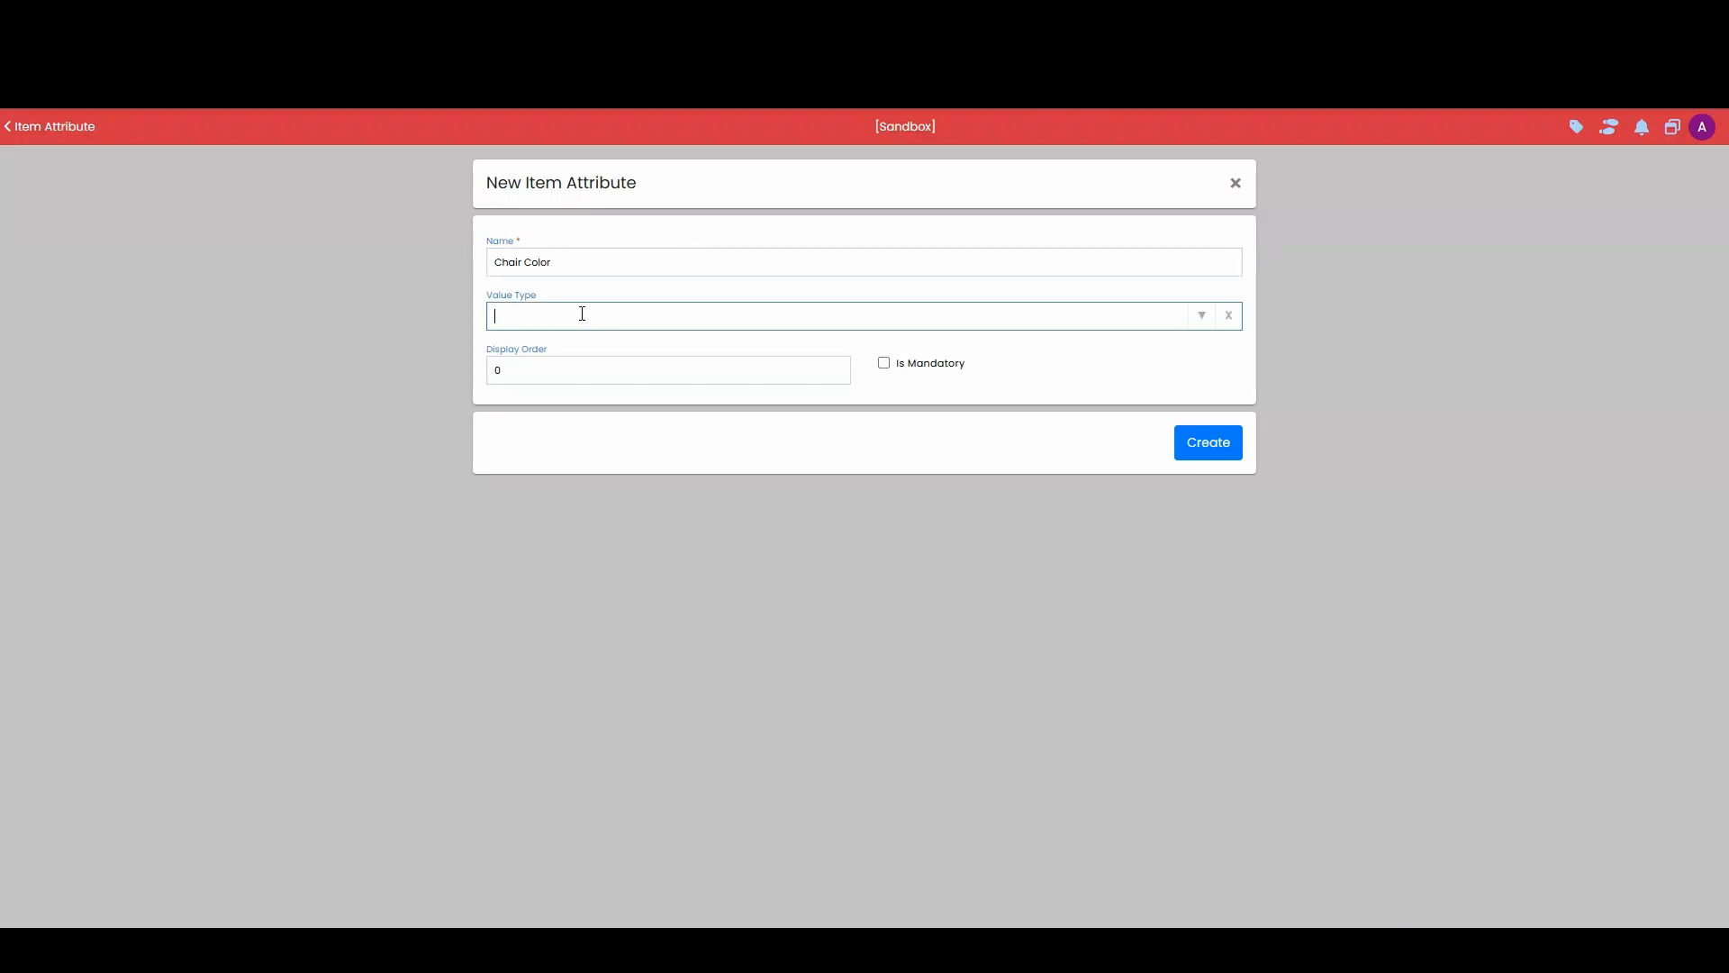
click(1201, 320)
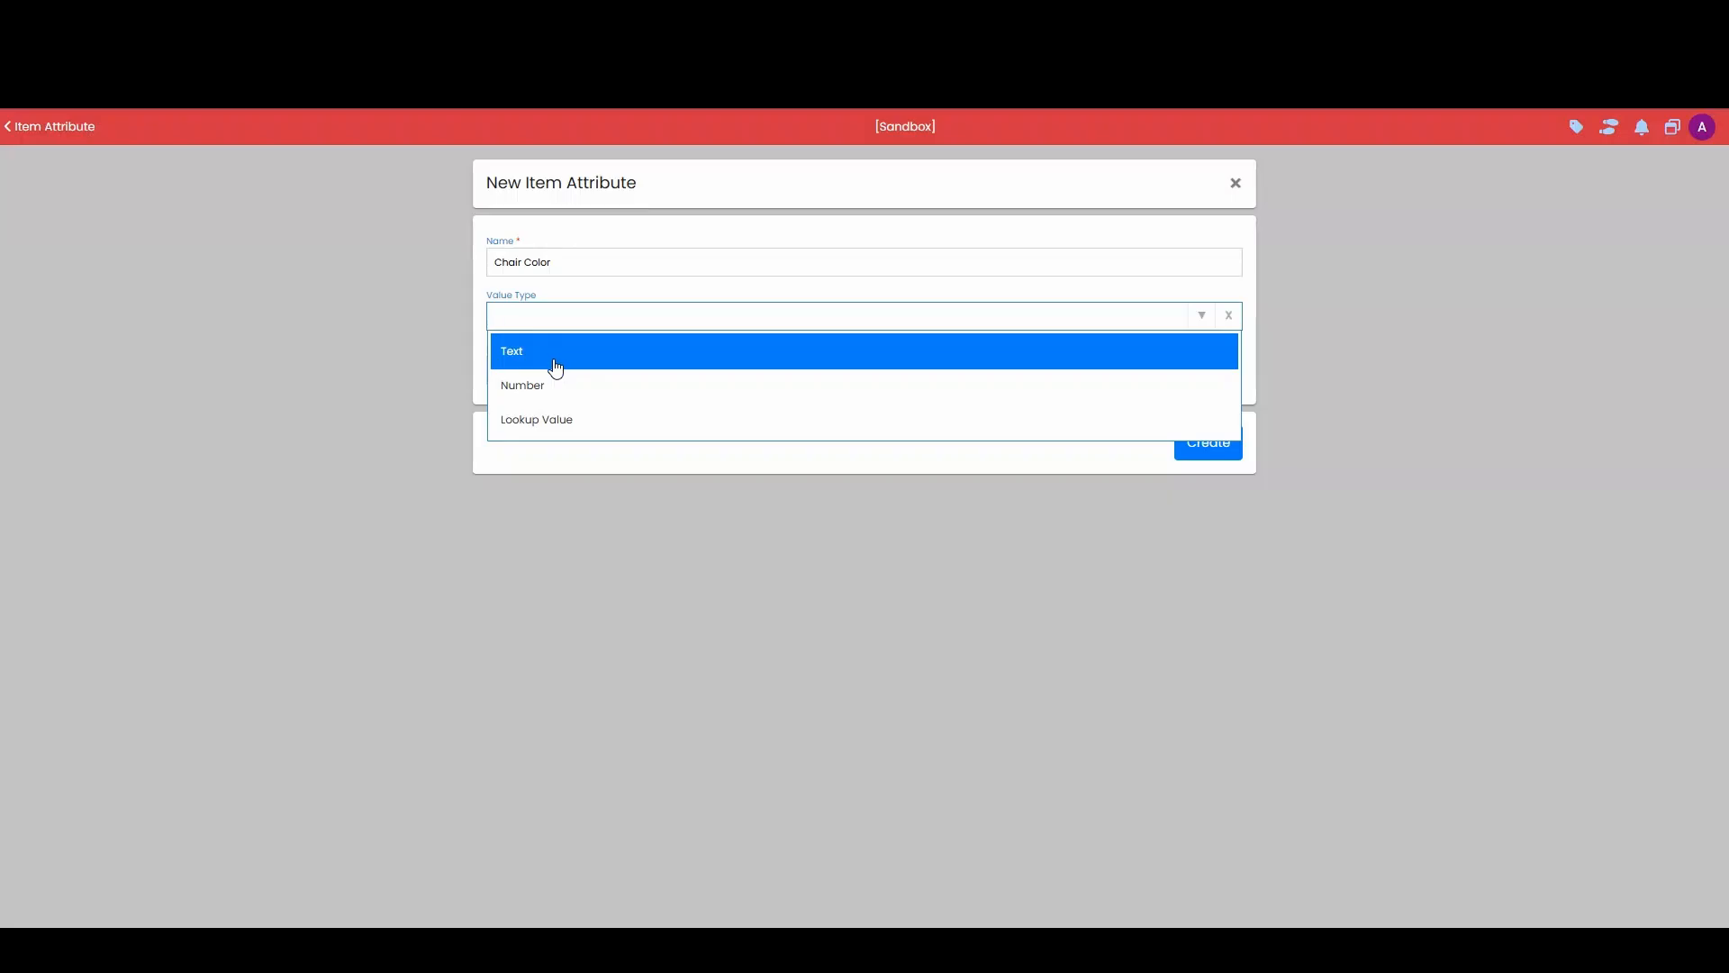
click(613, 384)
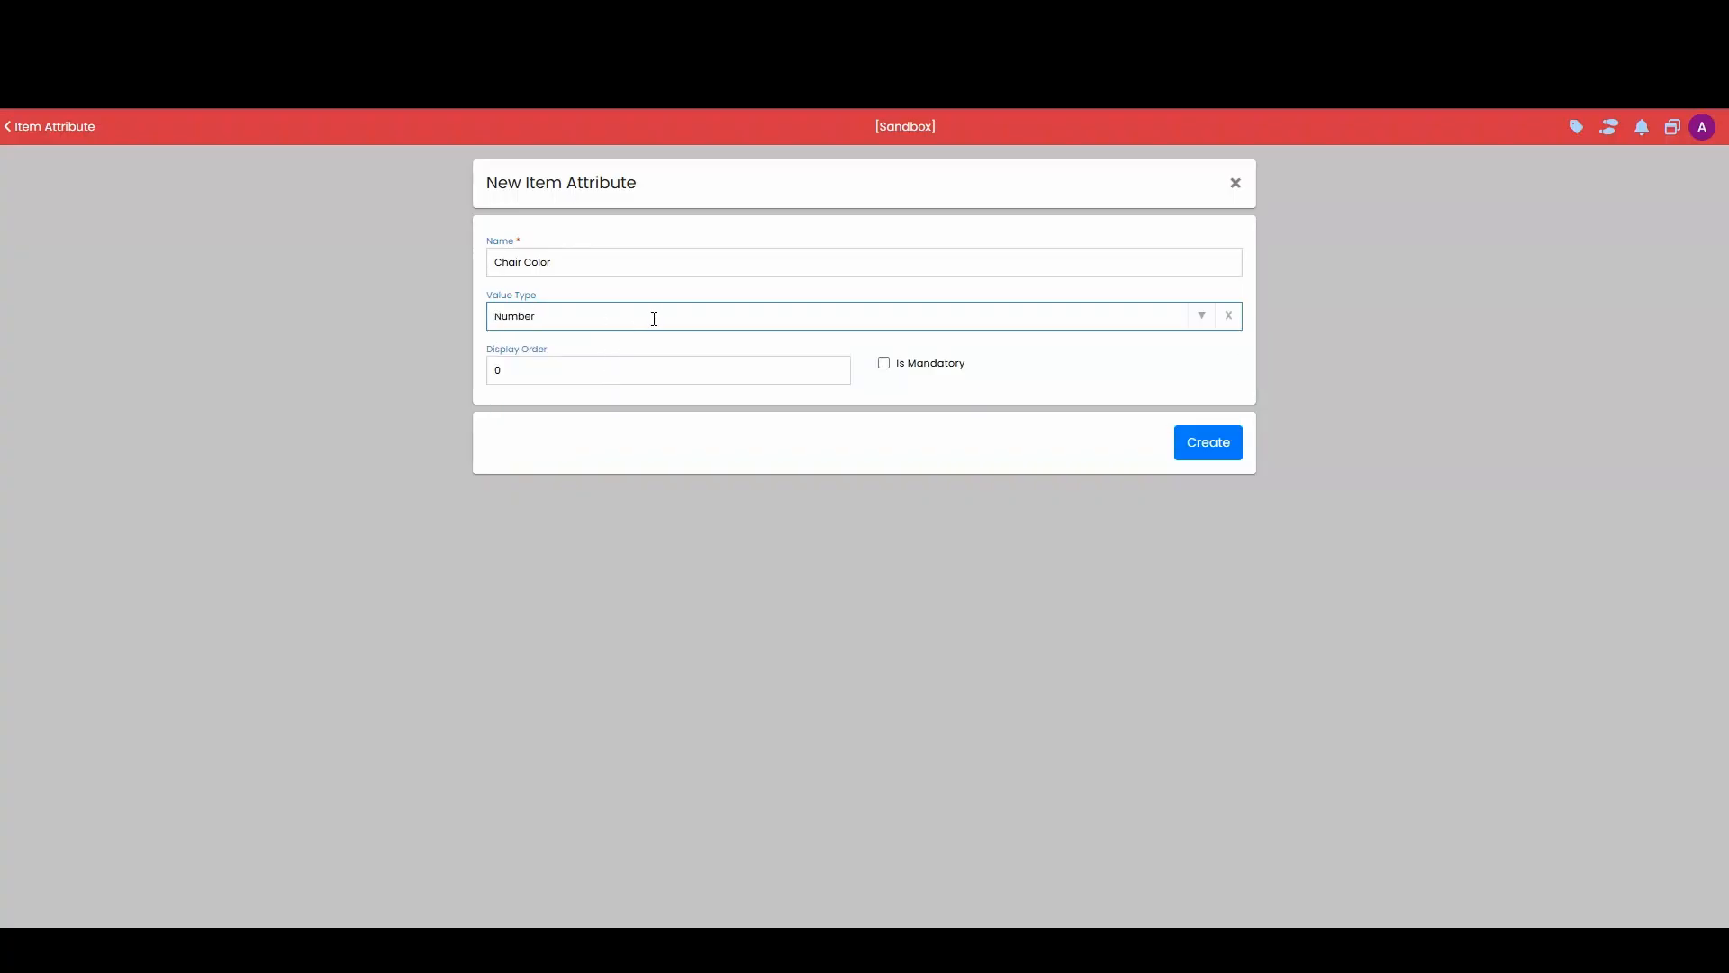
Step: Set the value type of Chair Color to Lookup Value, keep it non-mandatory and create the attribute
click(1203, 321)
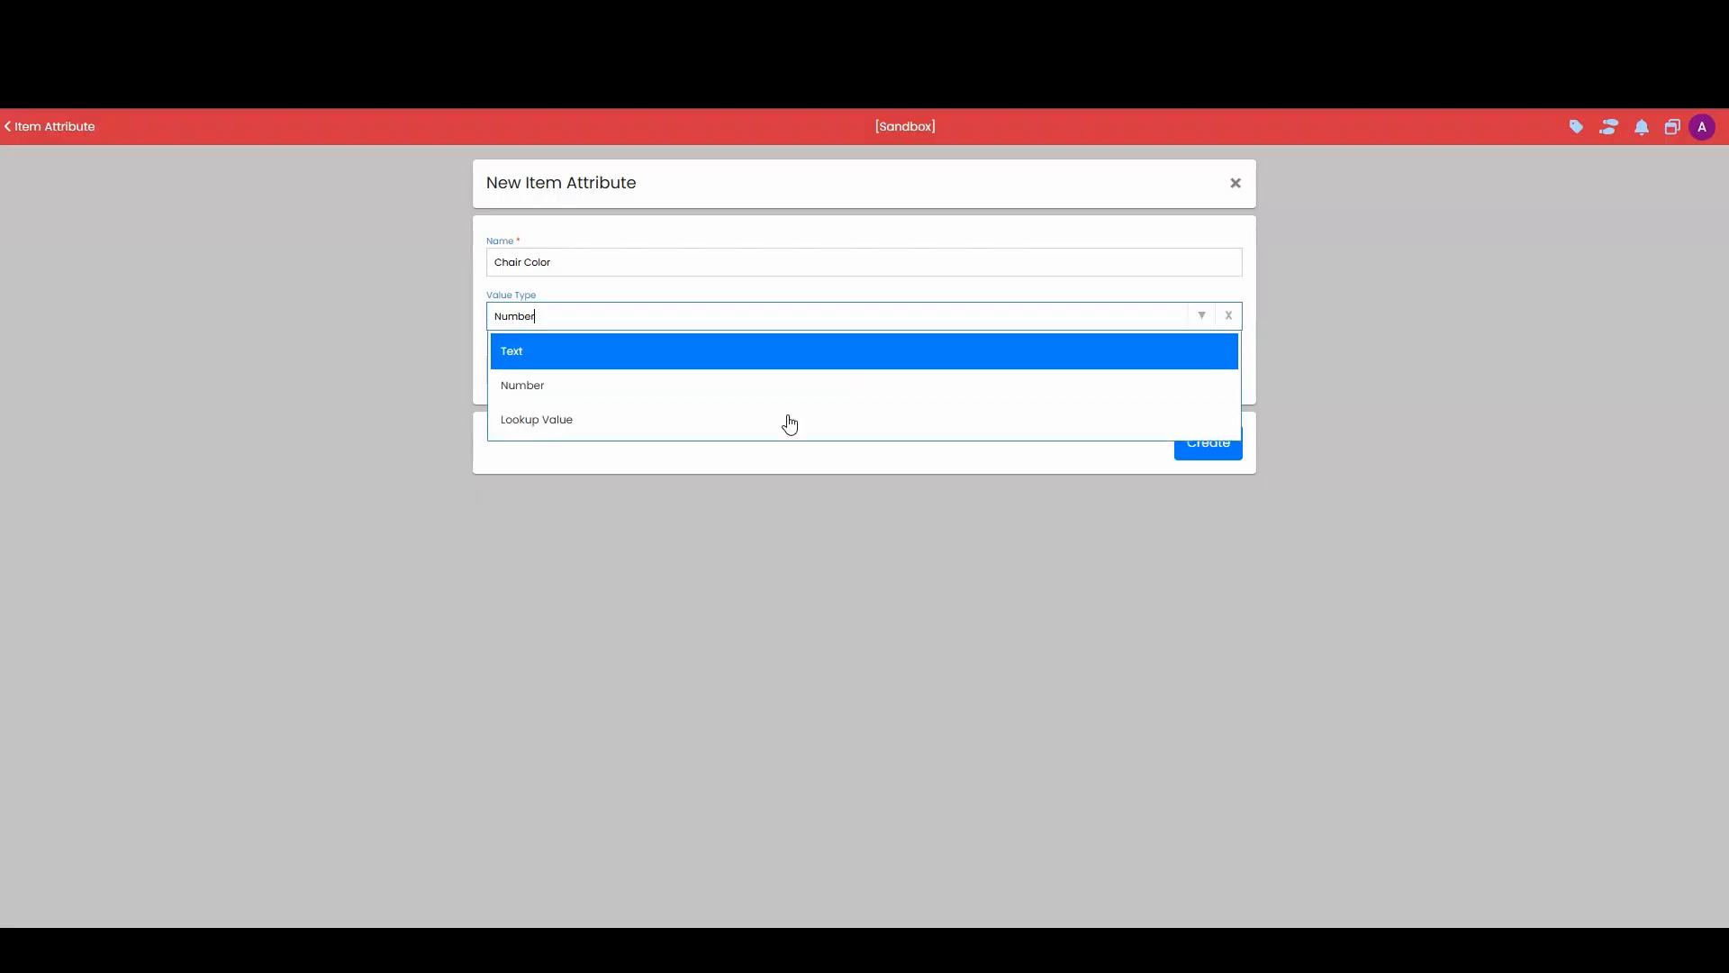
click(584, 424)
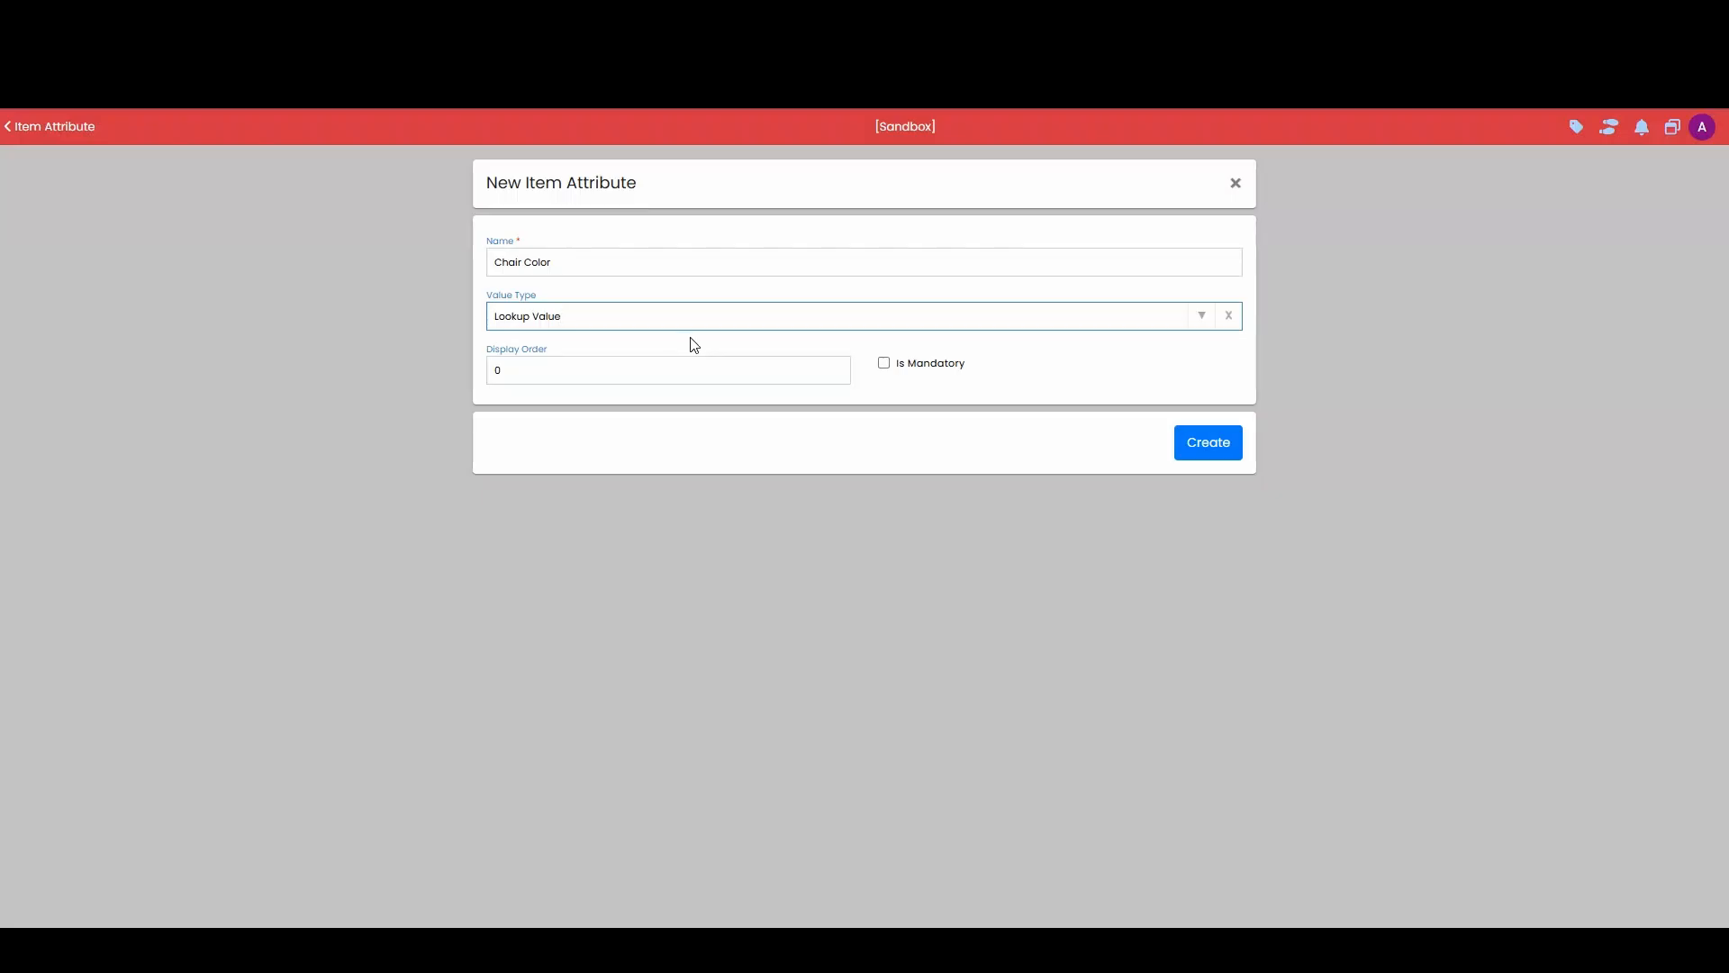
click(920, 396)
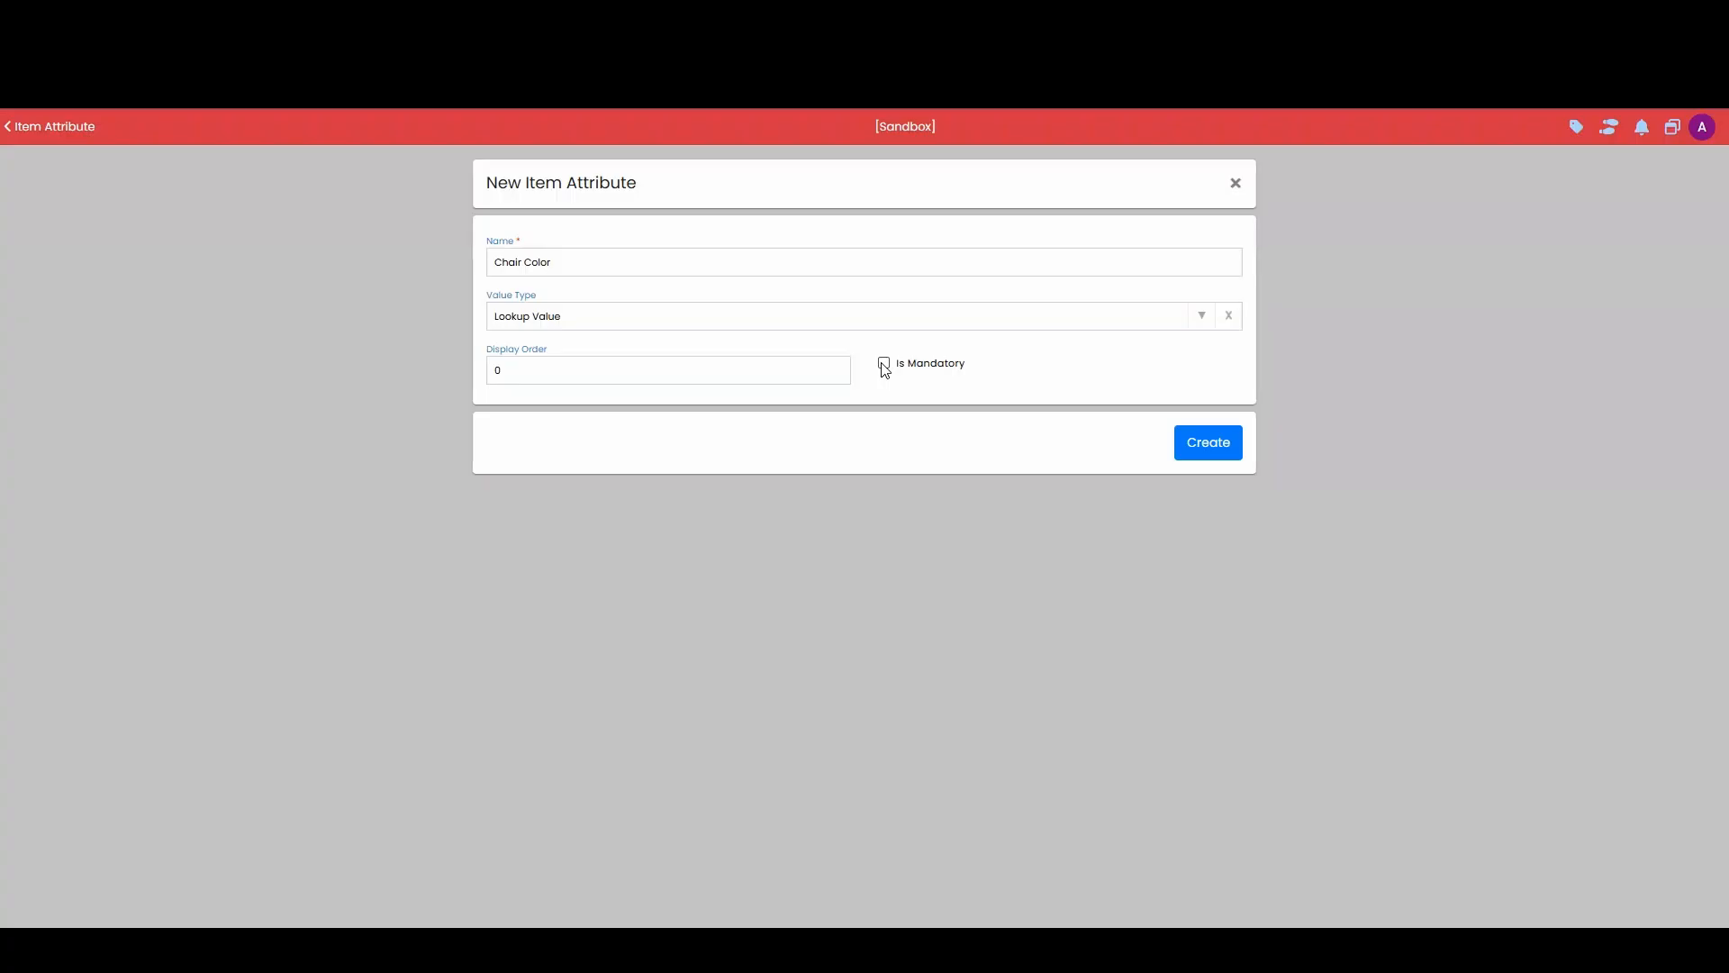
click(884, 364)
click(881, 366)
click(1207, 443)
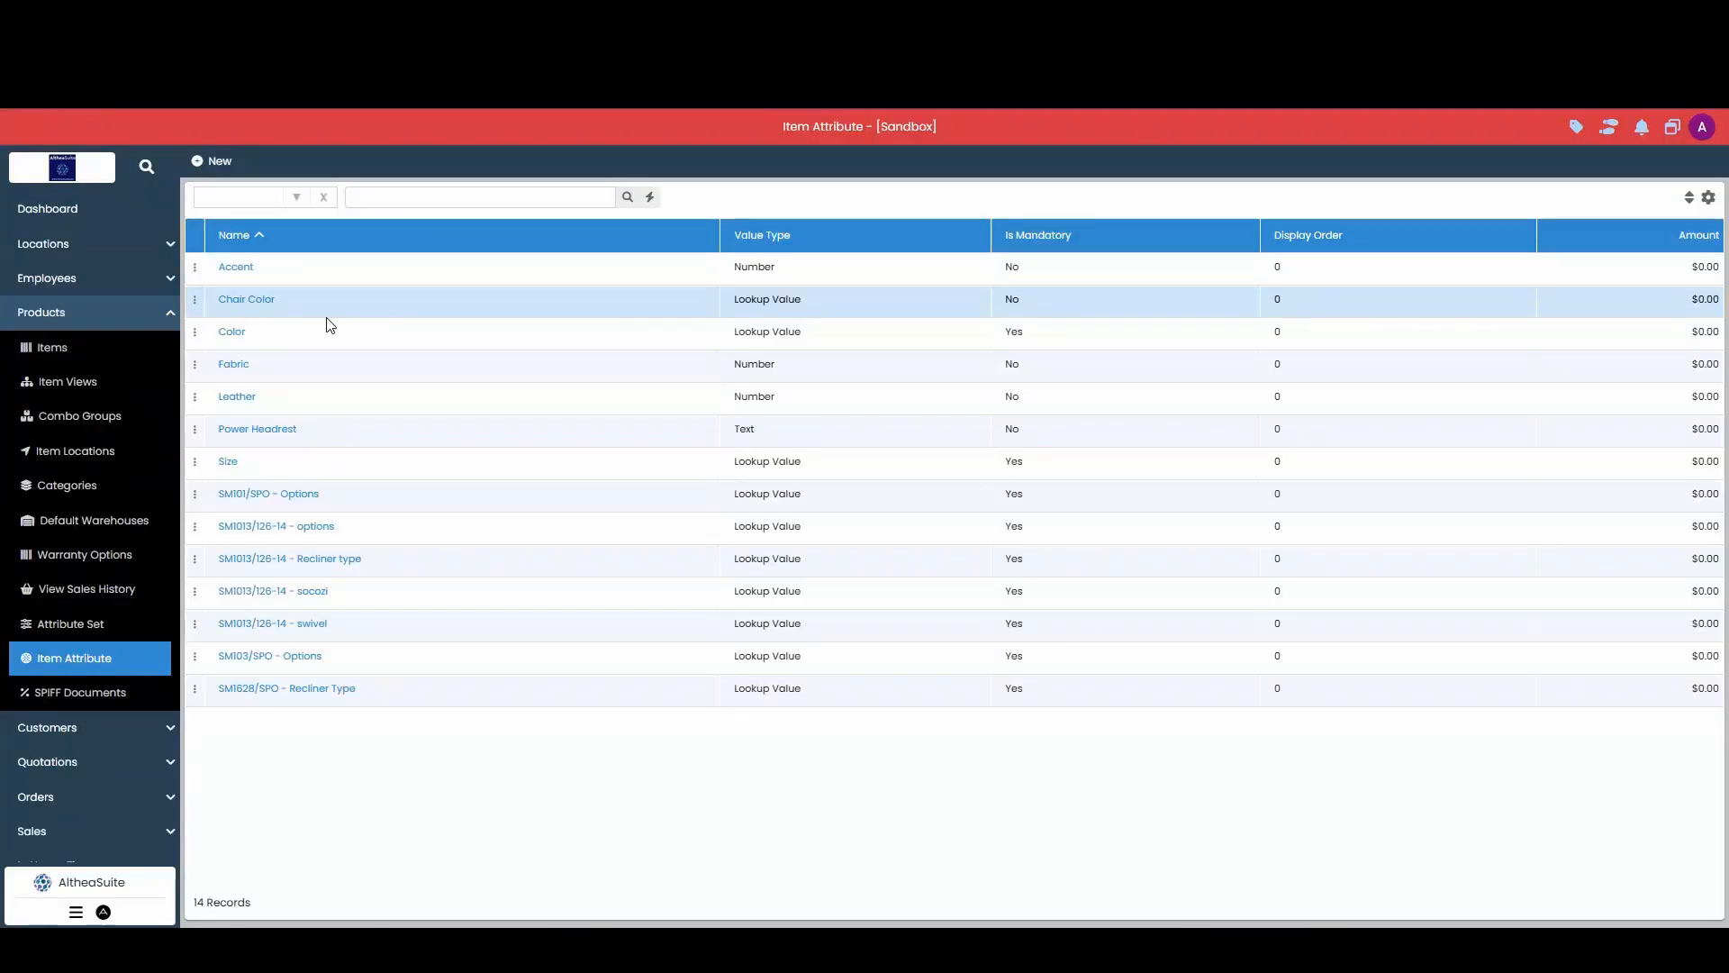
Step: Start a new attribute set under Products and name it Office Chair
click(94, 631)
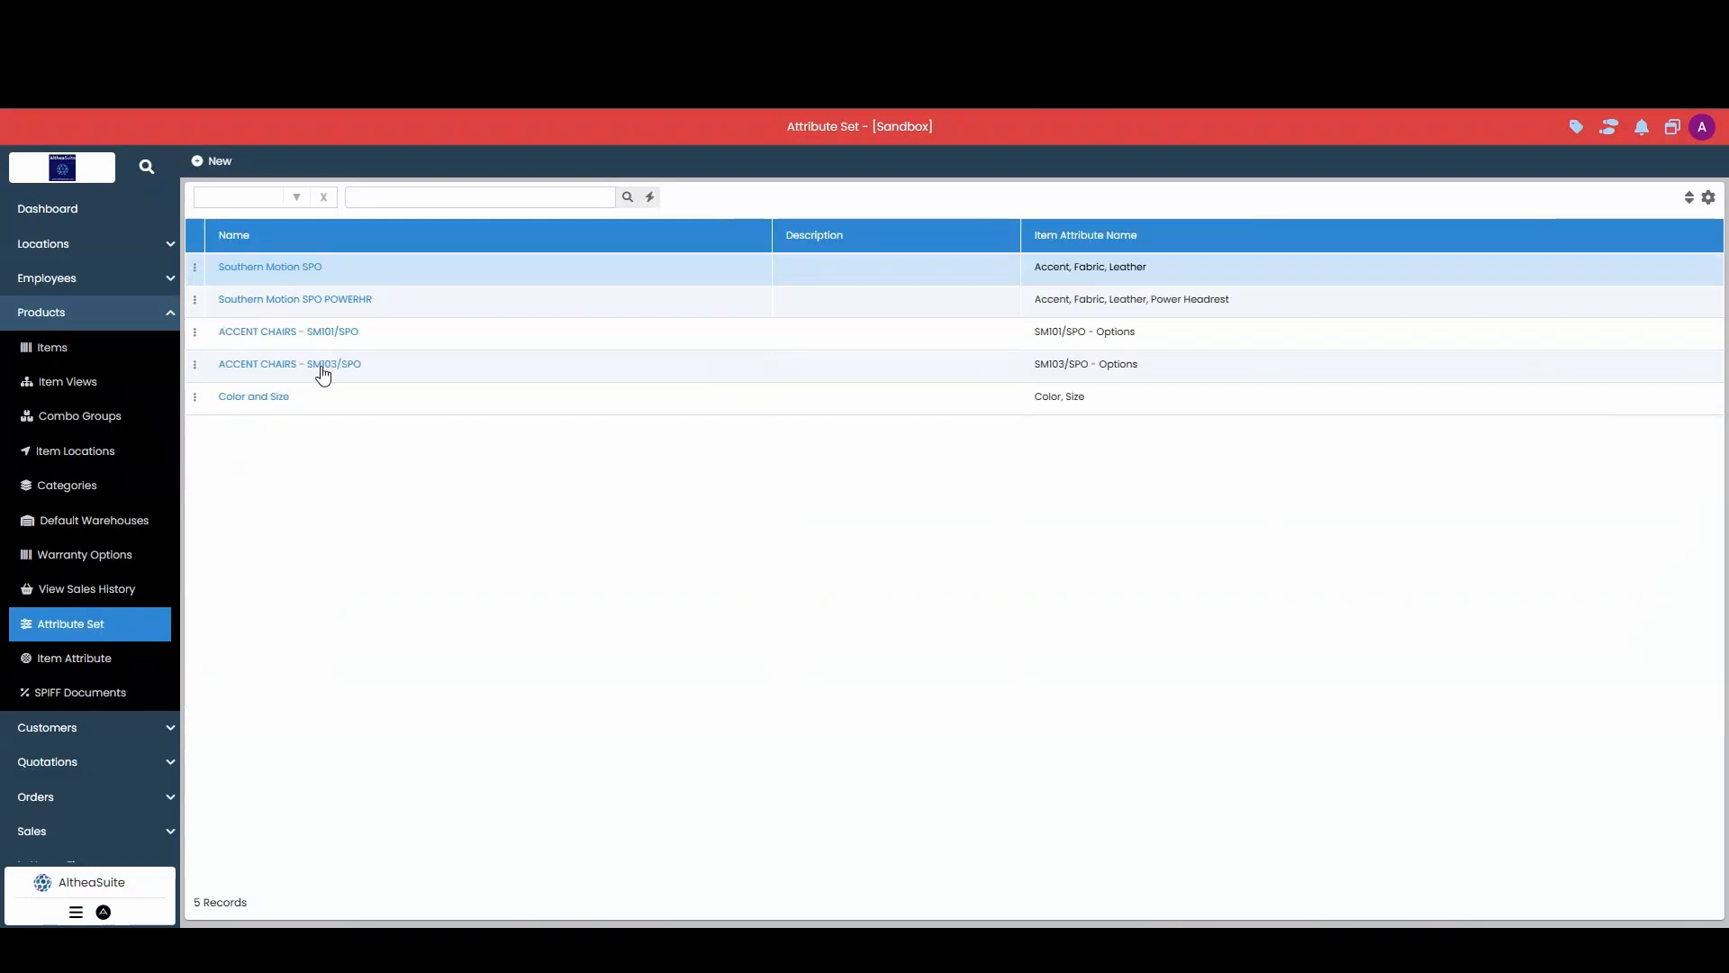
click(221, 162)
click(579, 256)
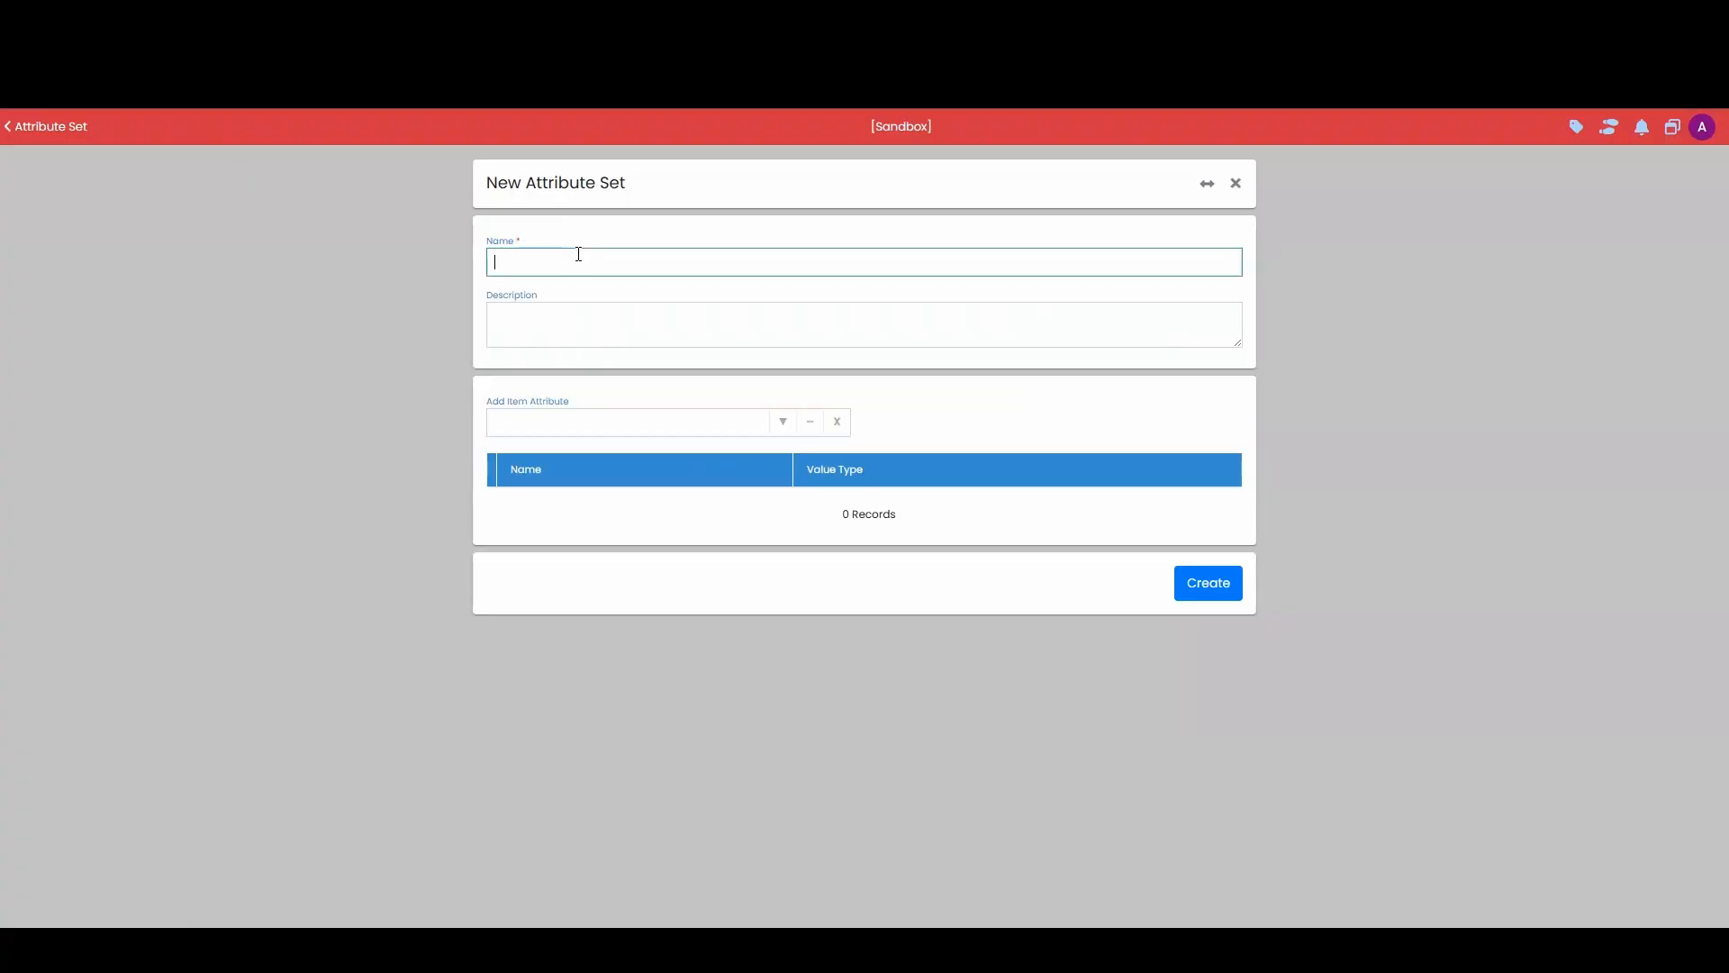
text(Office Chair)
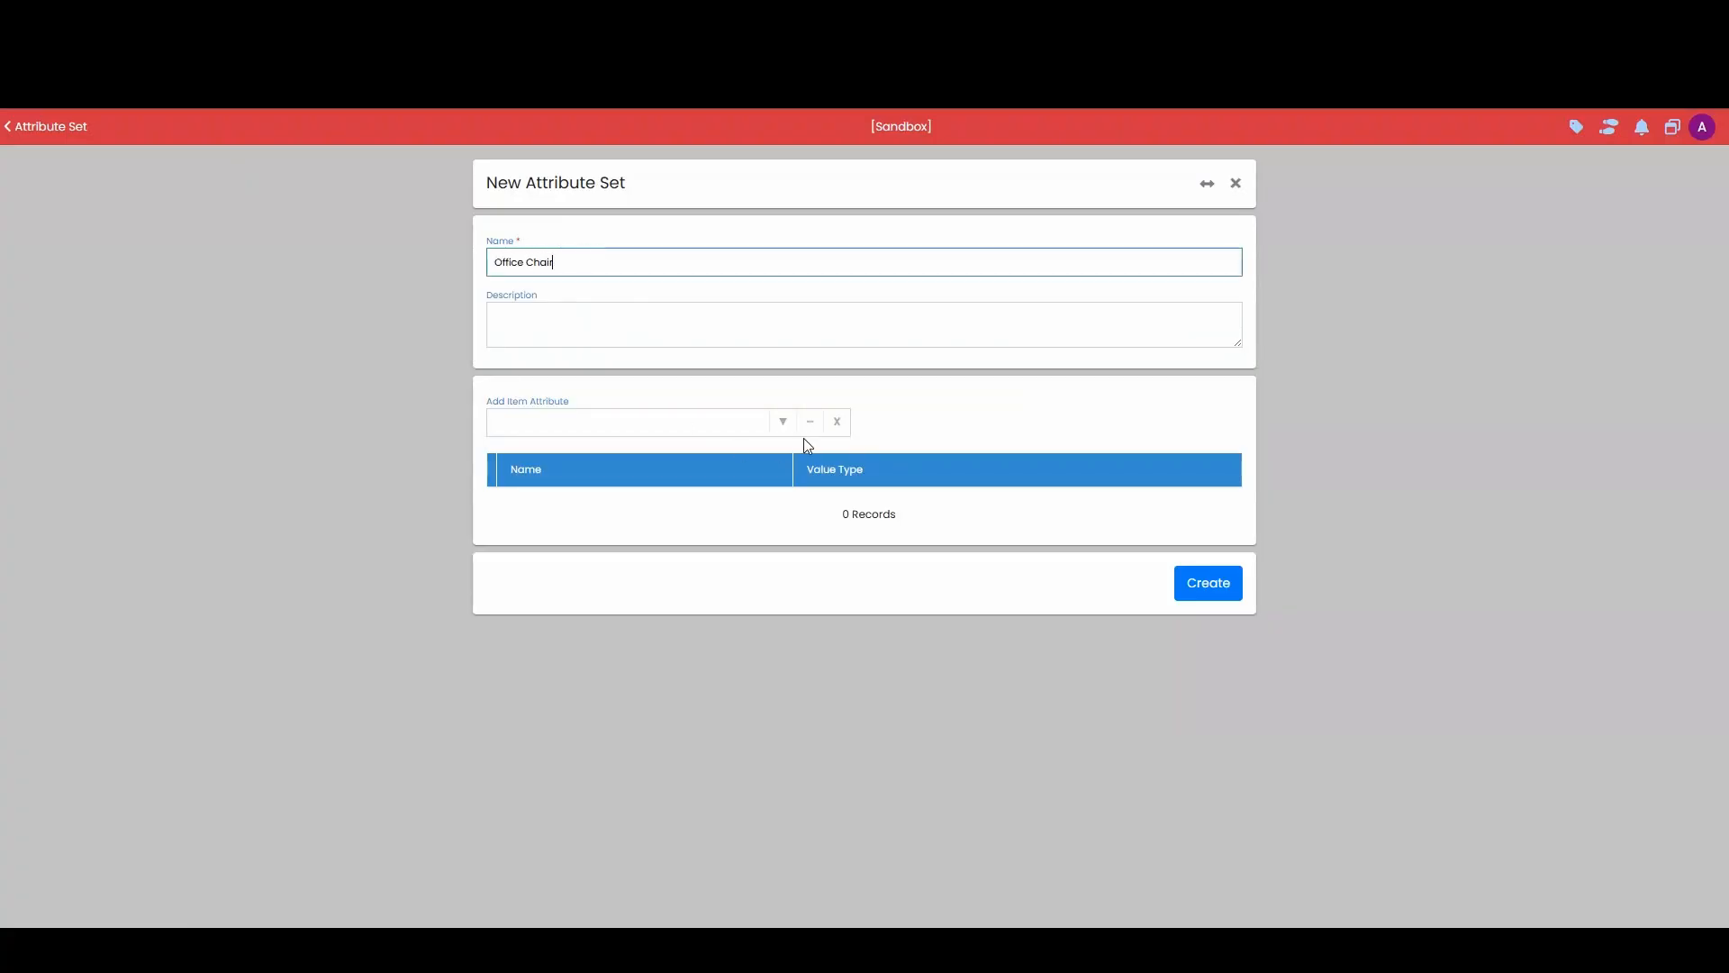
click(787, 357)
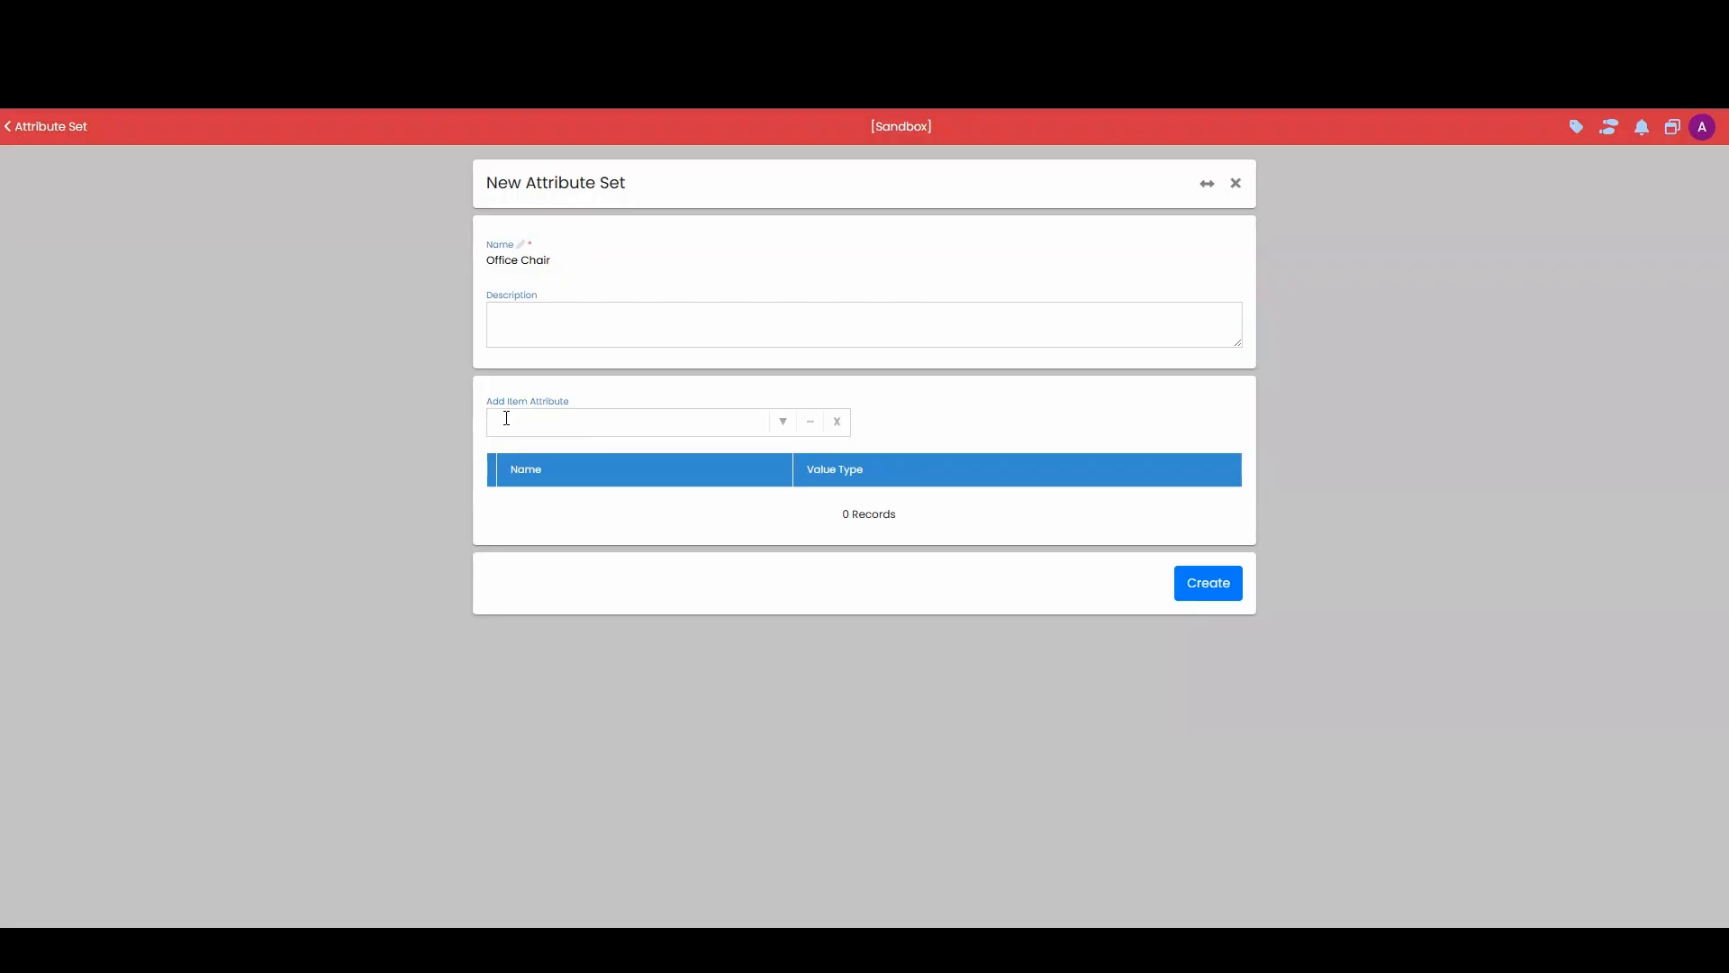
Step: Add the Chair Color item attribute to the Office Chair set and create the set
click(784, 423)
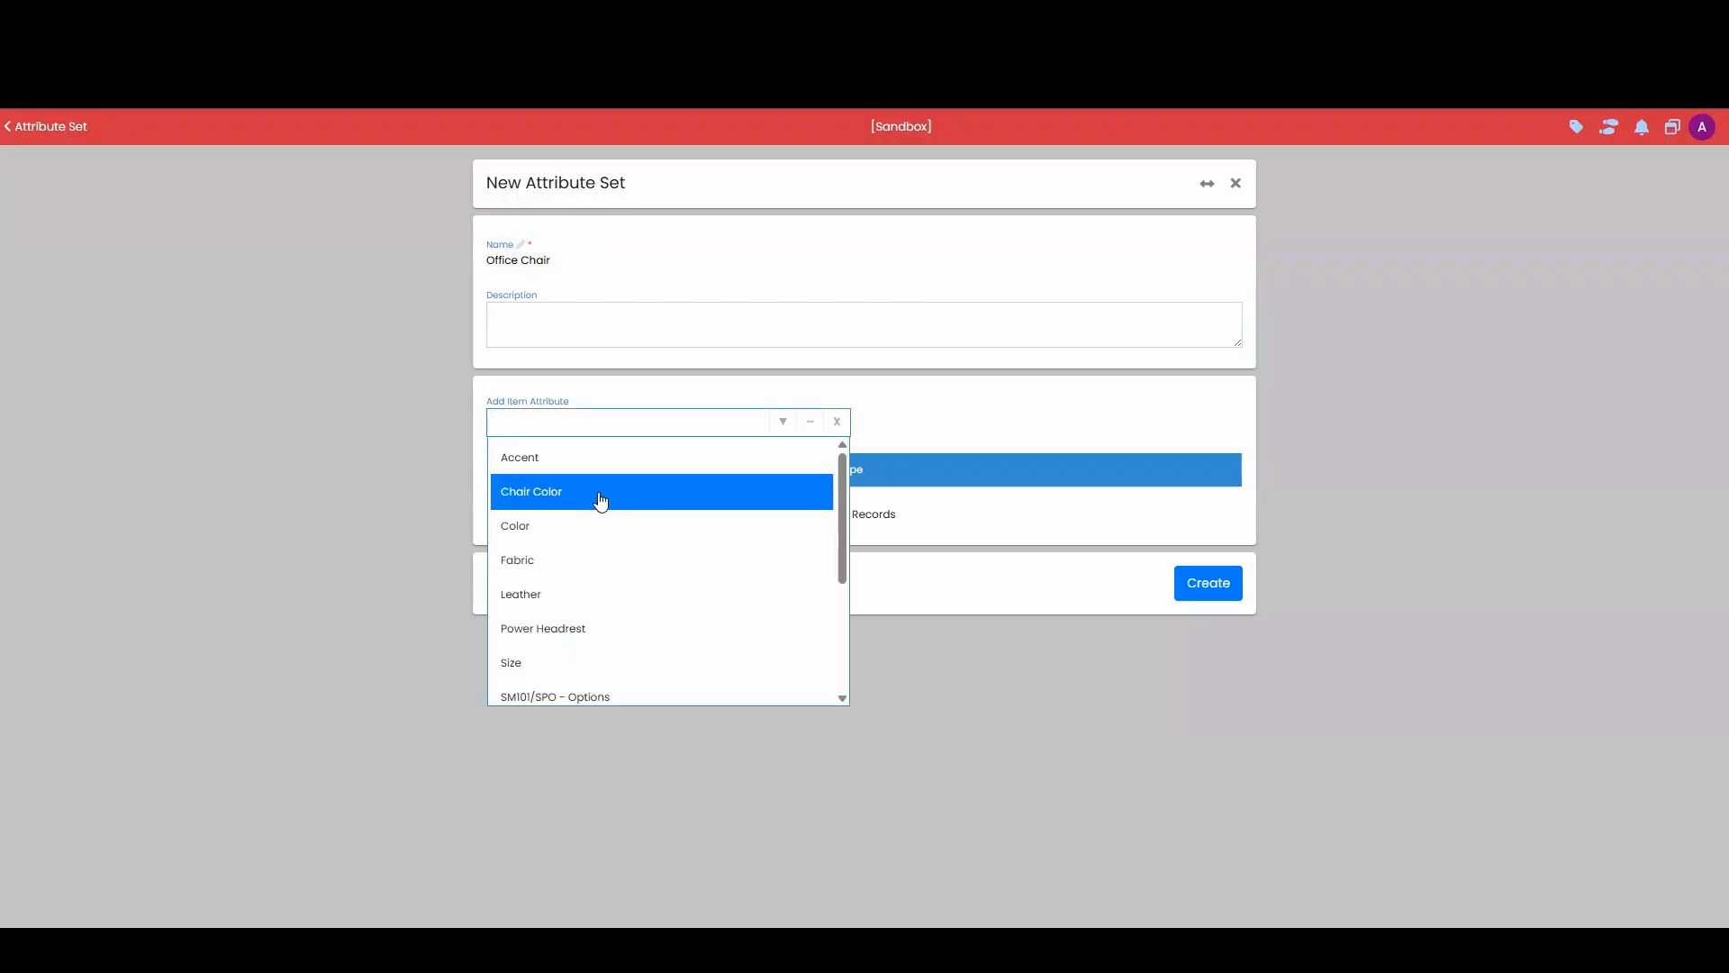
click(598, 502)
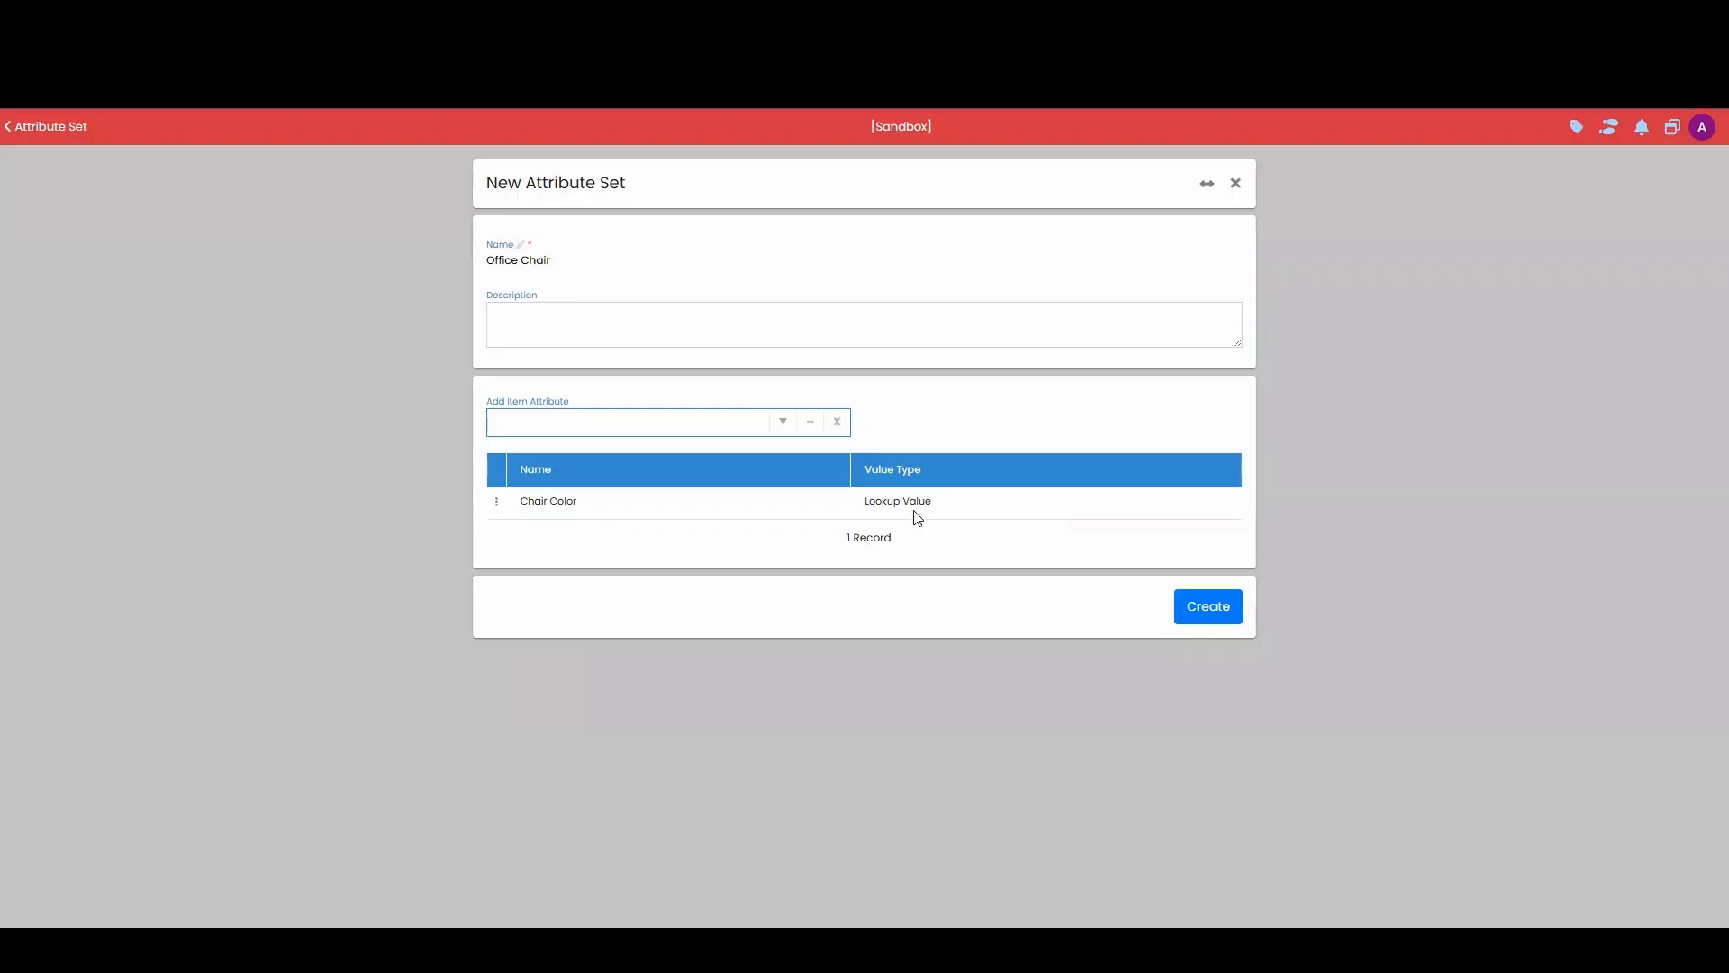
click(1326, 556)
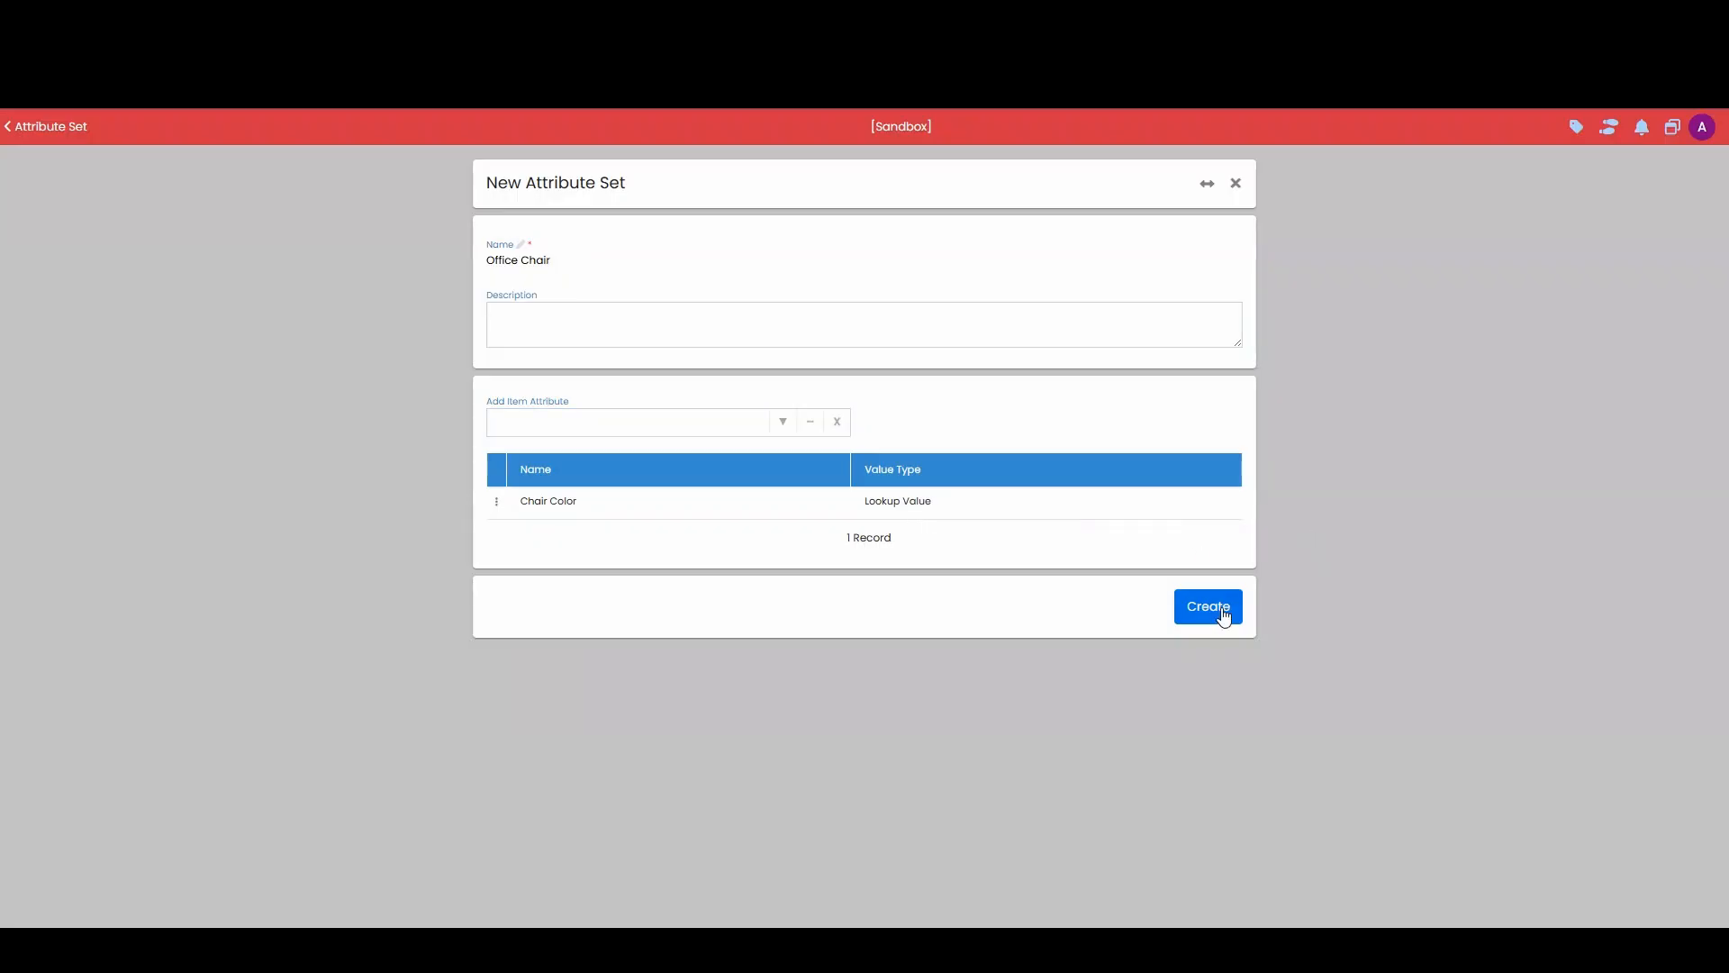
click(1223, 610)
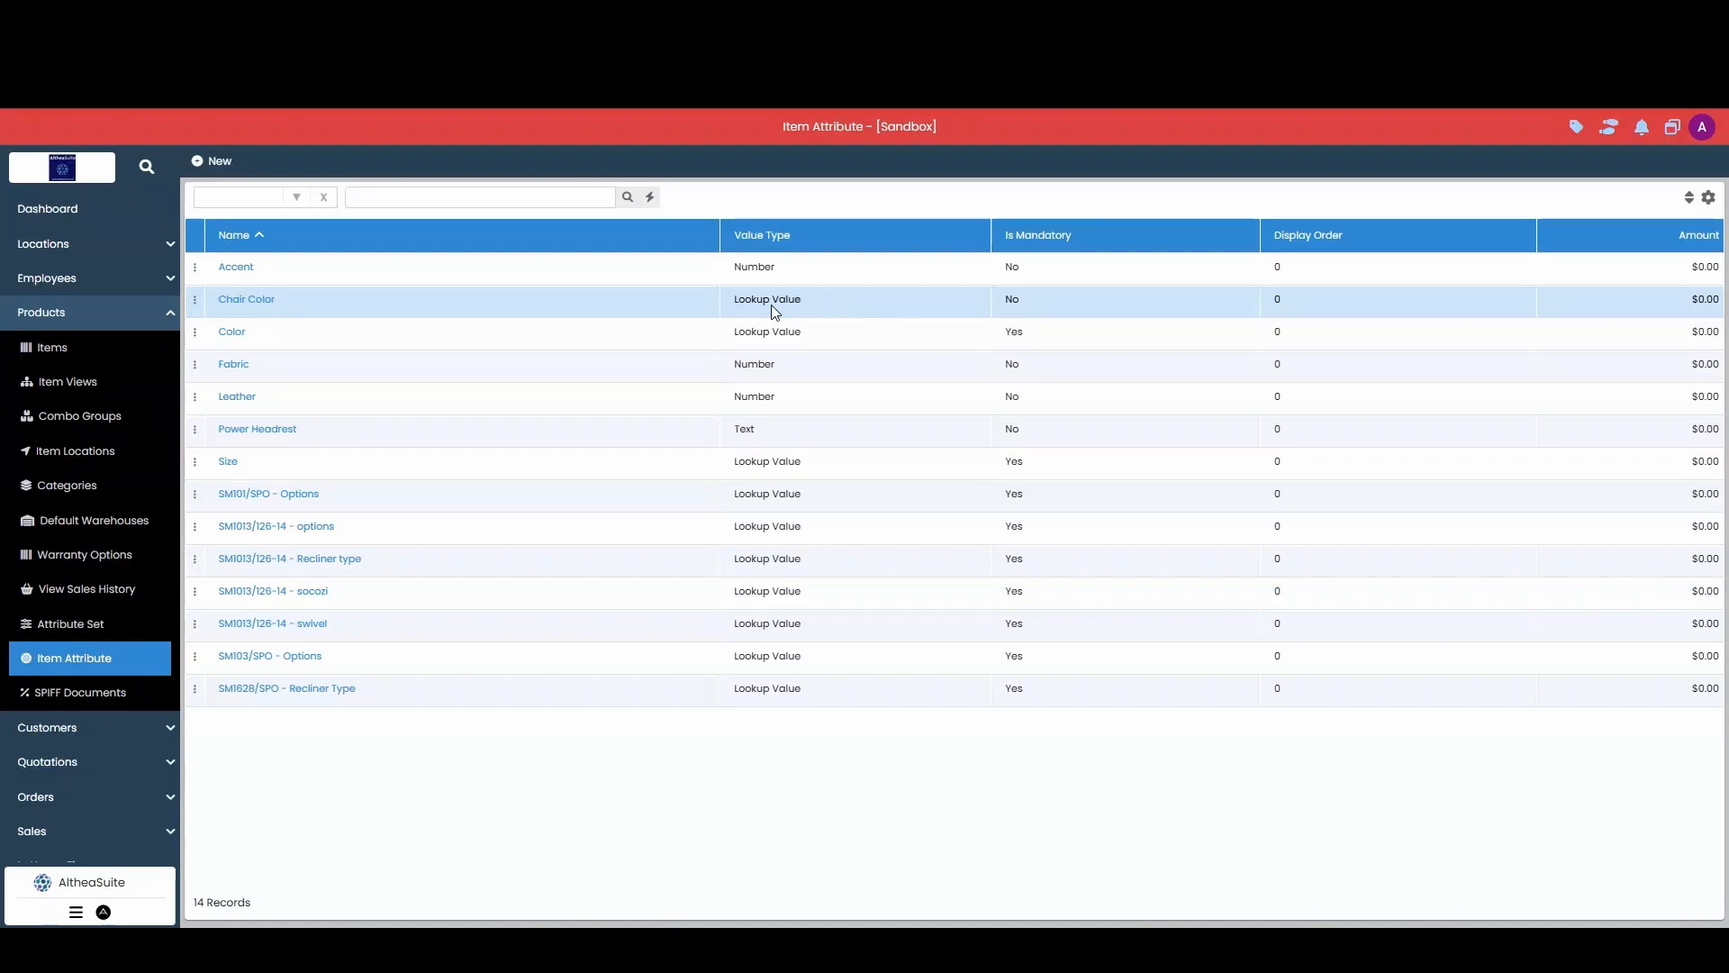
Step: Open value management for the Chair Color attribute and add the value Black without an extra amount
click(196, 303)
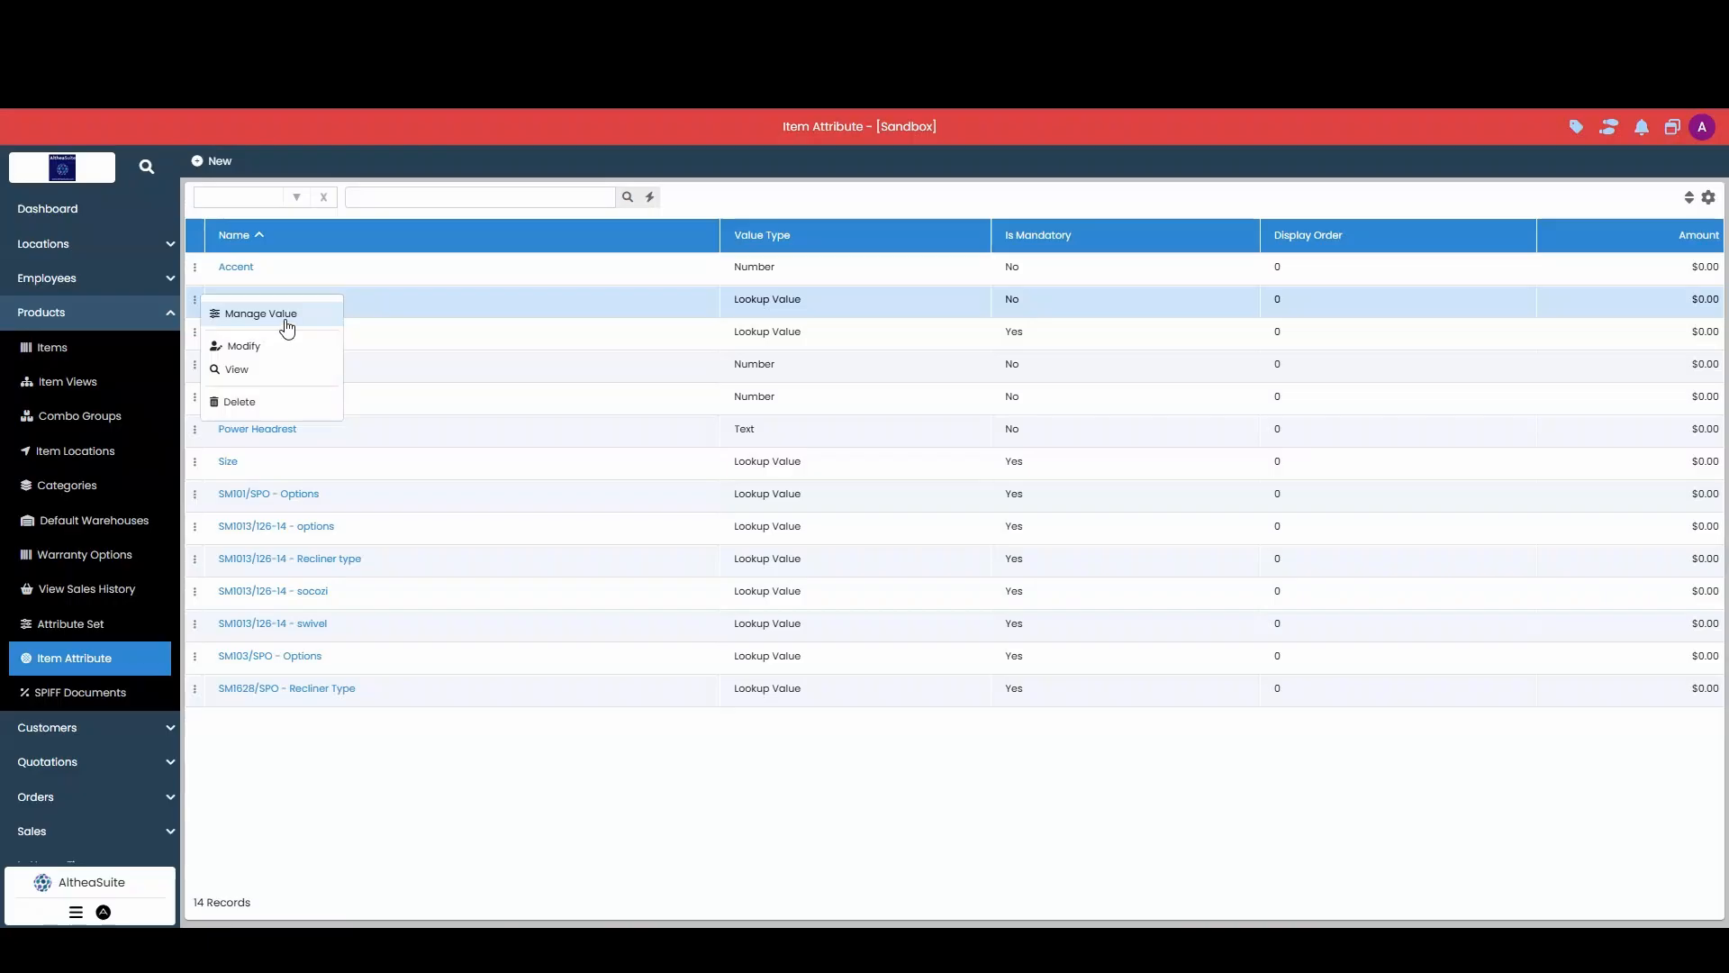
click(250, 315)
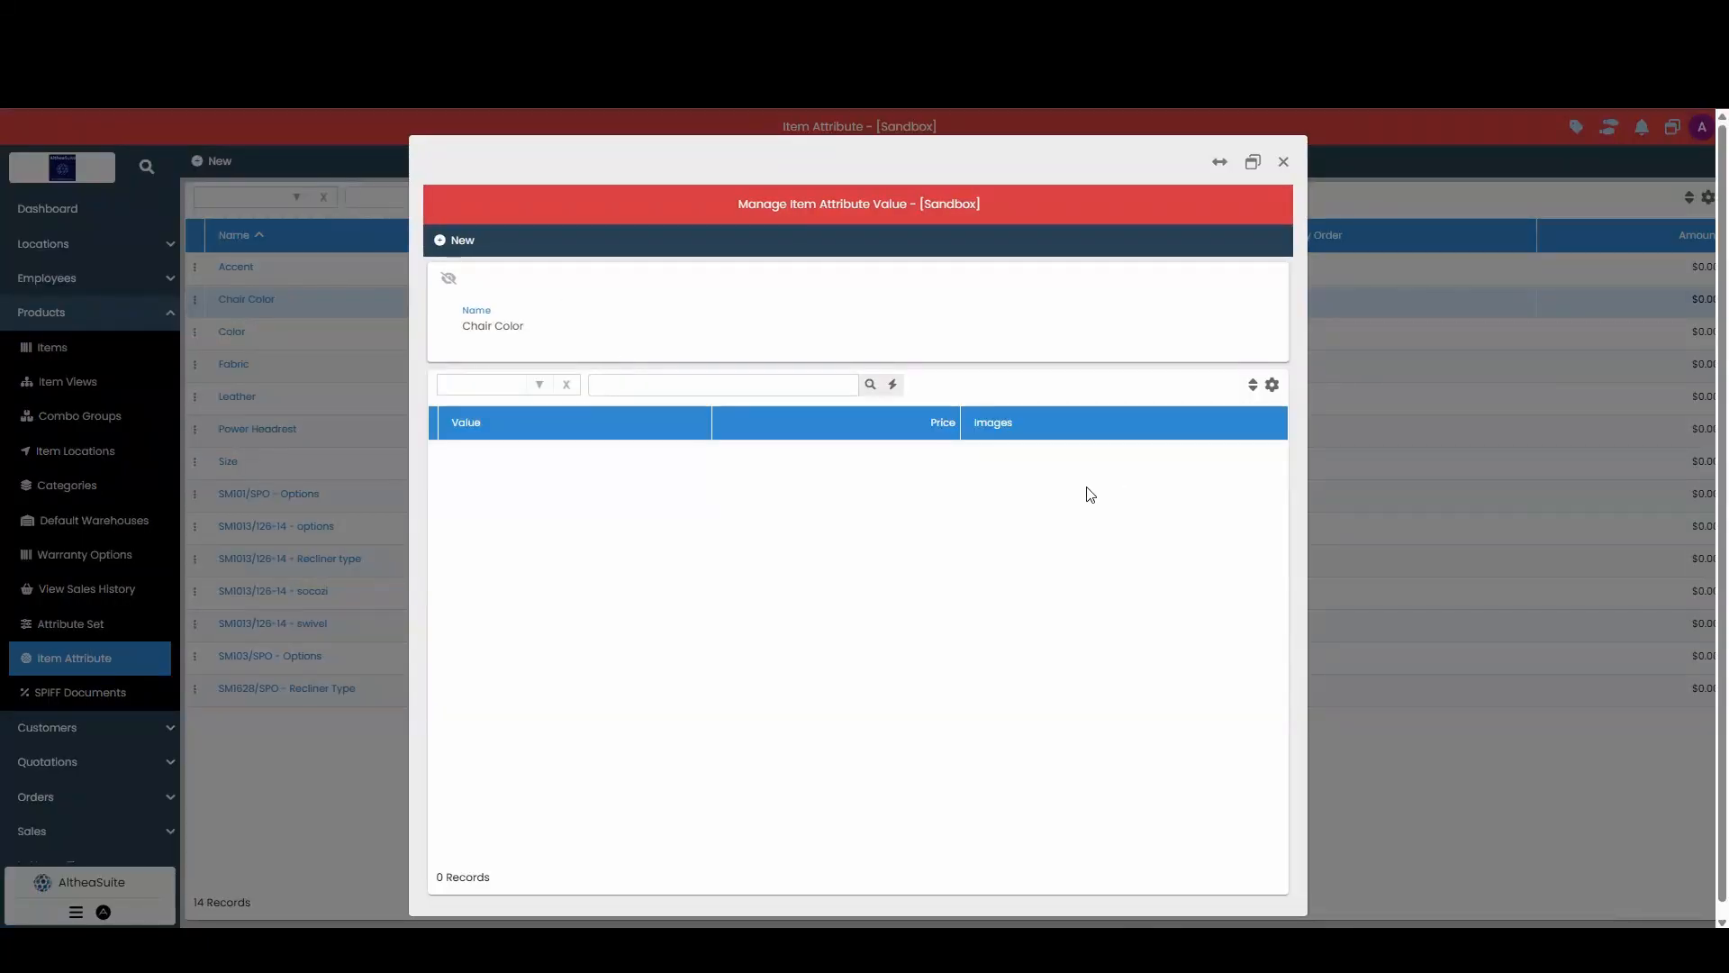
click(464, 250)
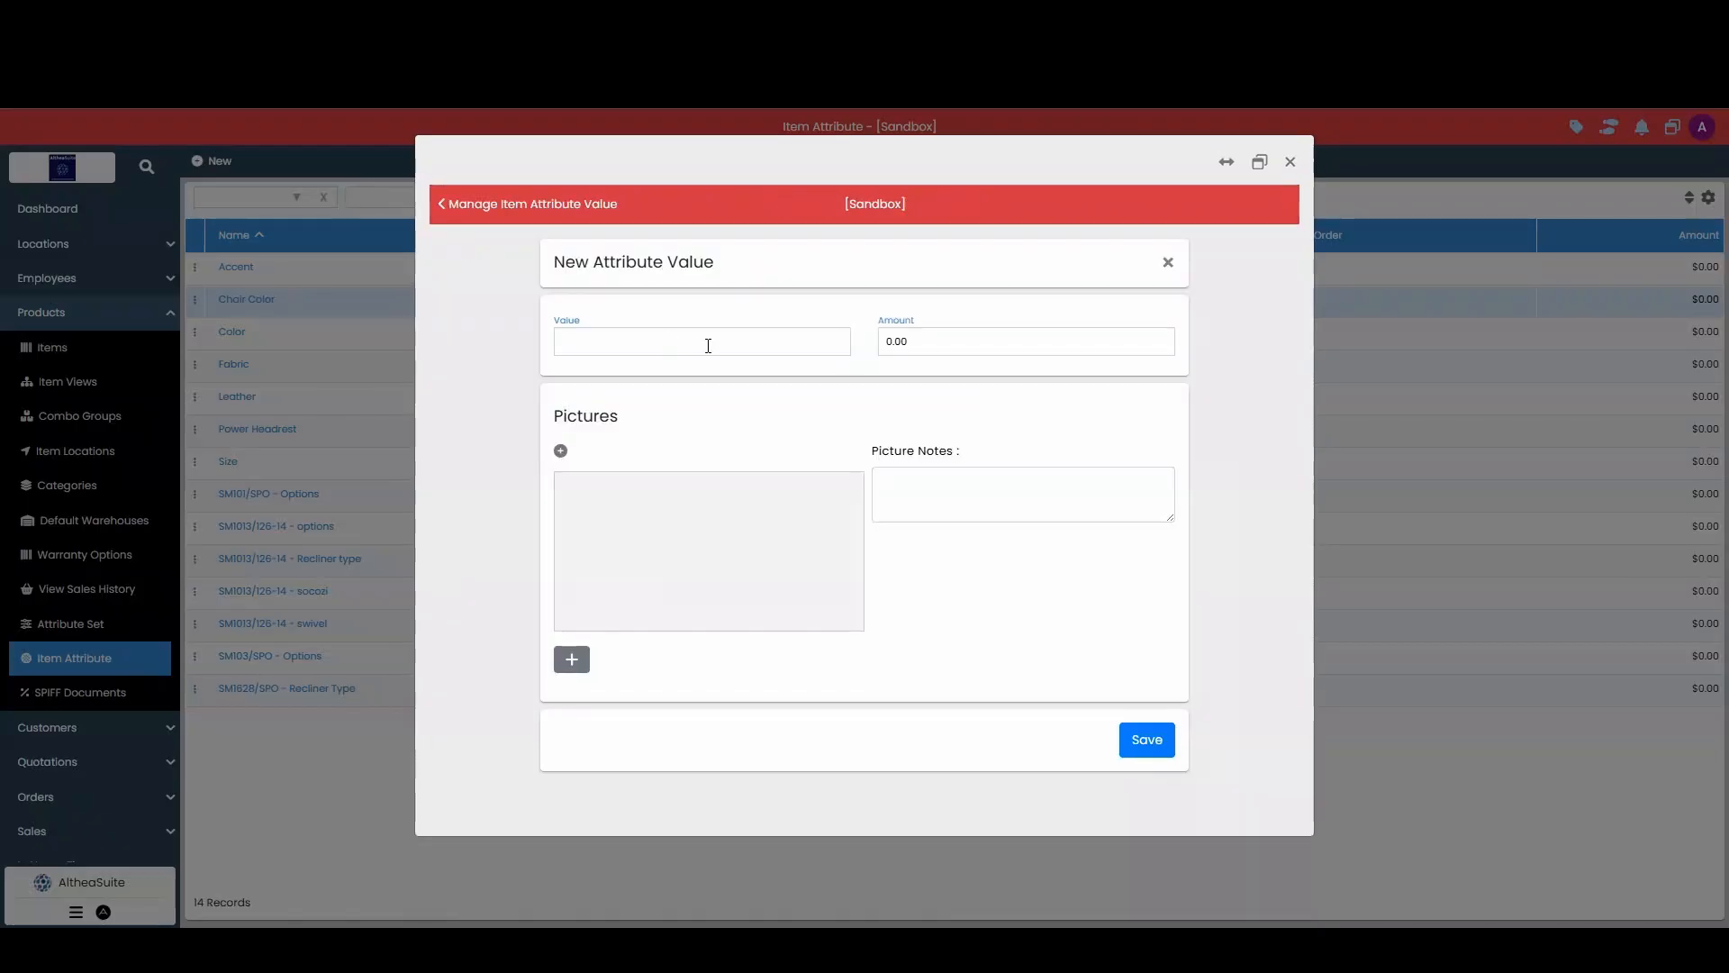
click(693, 342)
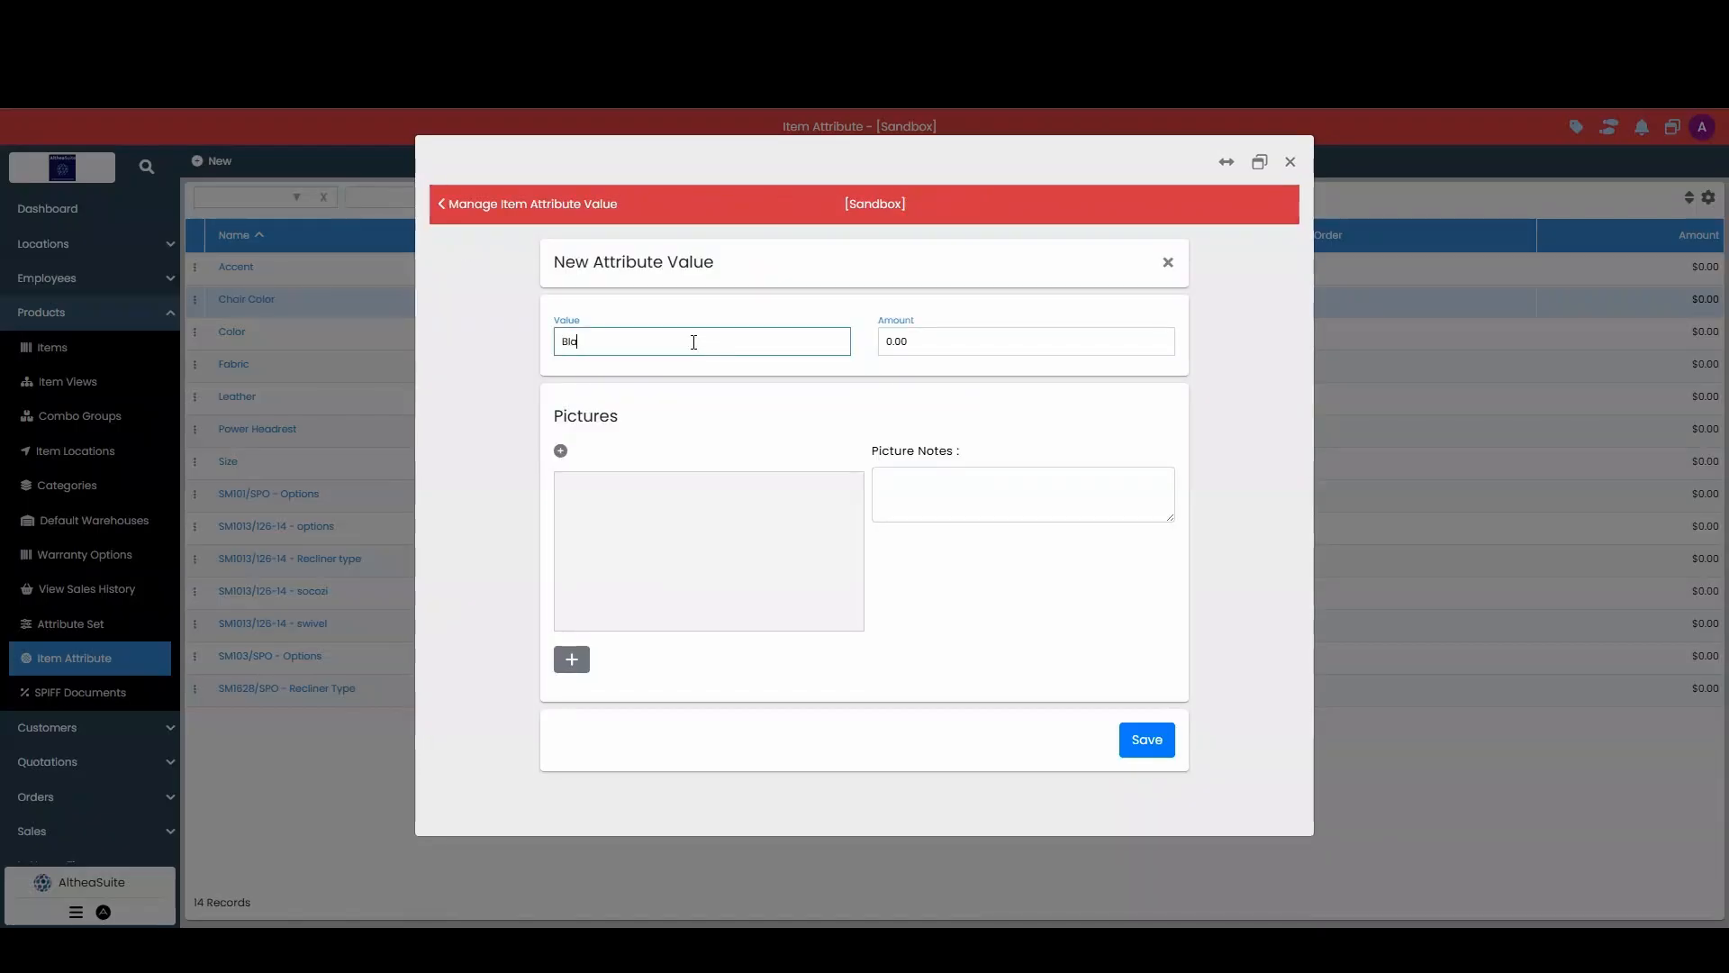
text(Black)
click(918, 348)
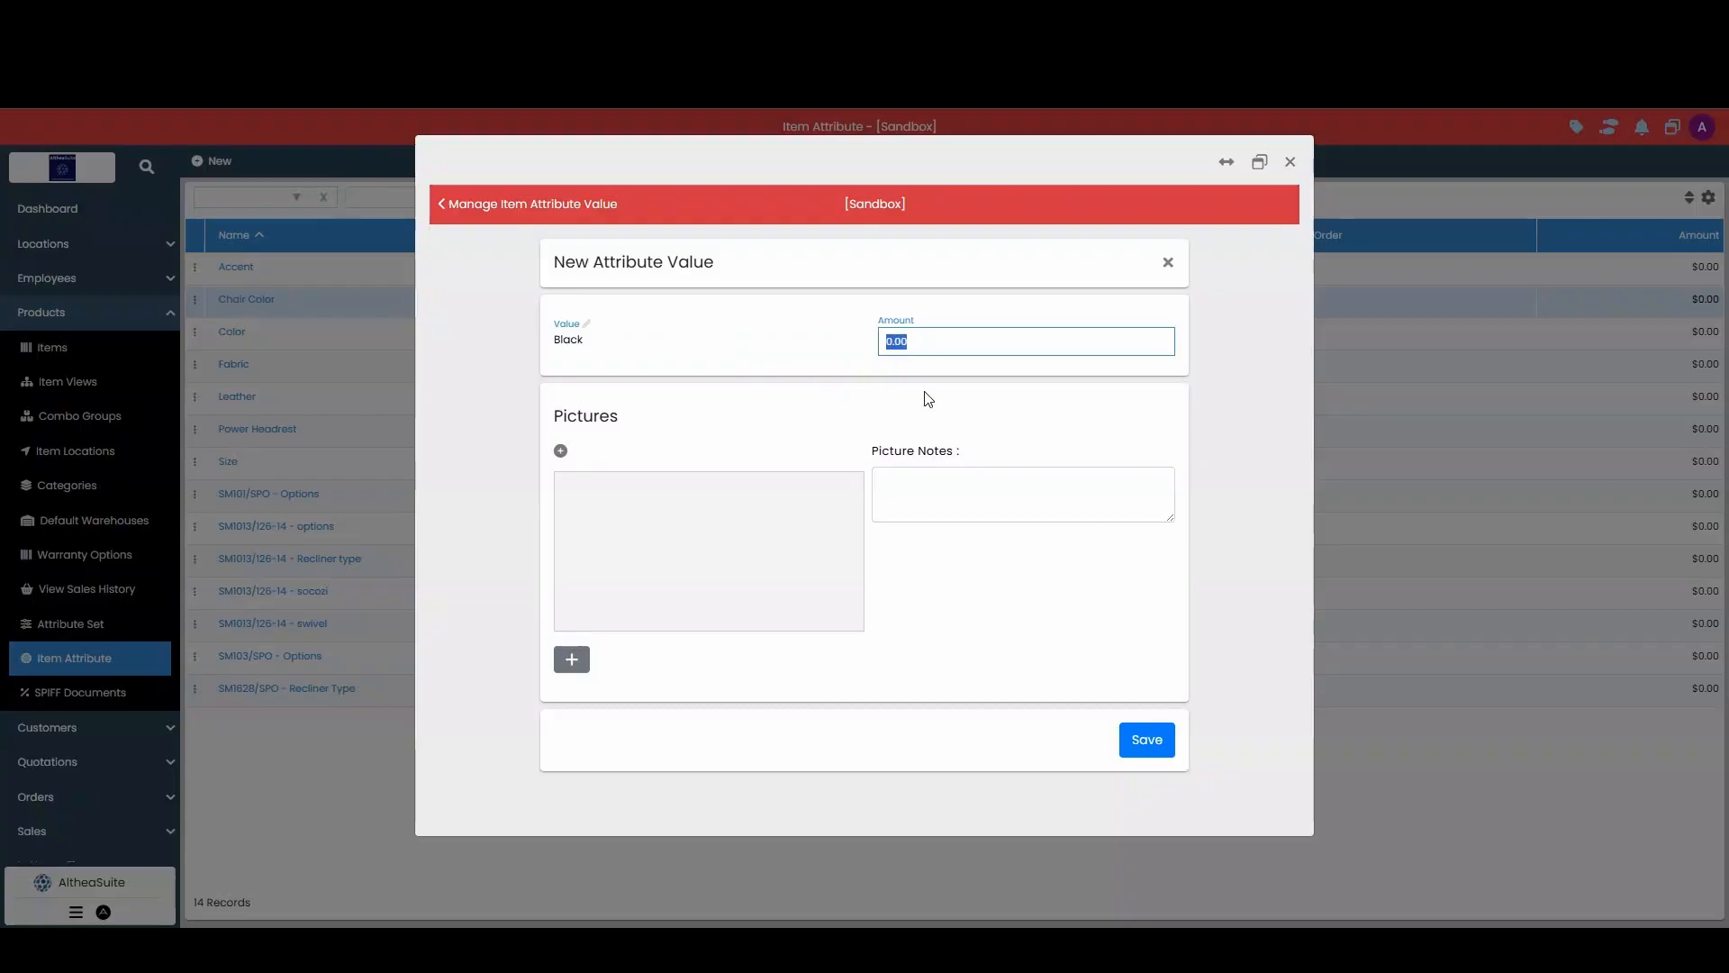
click(1150, 747)
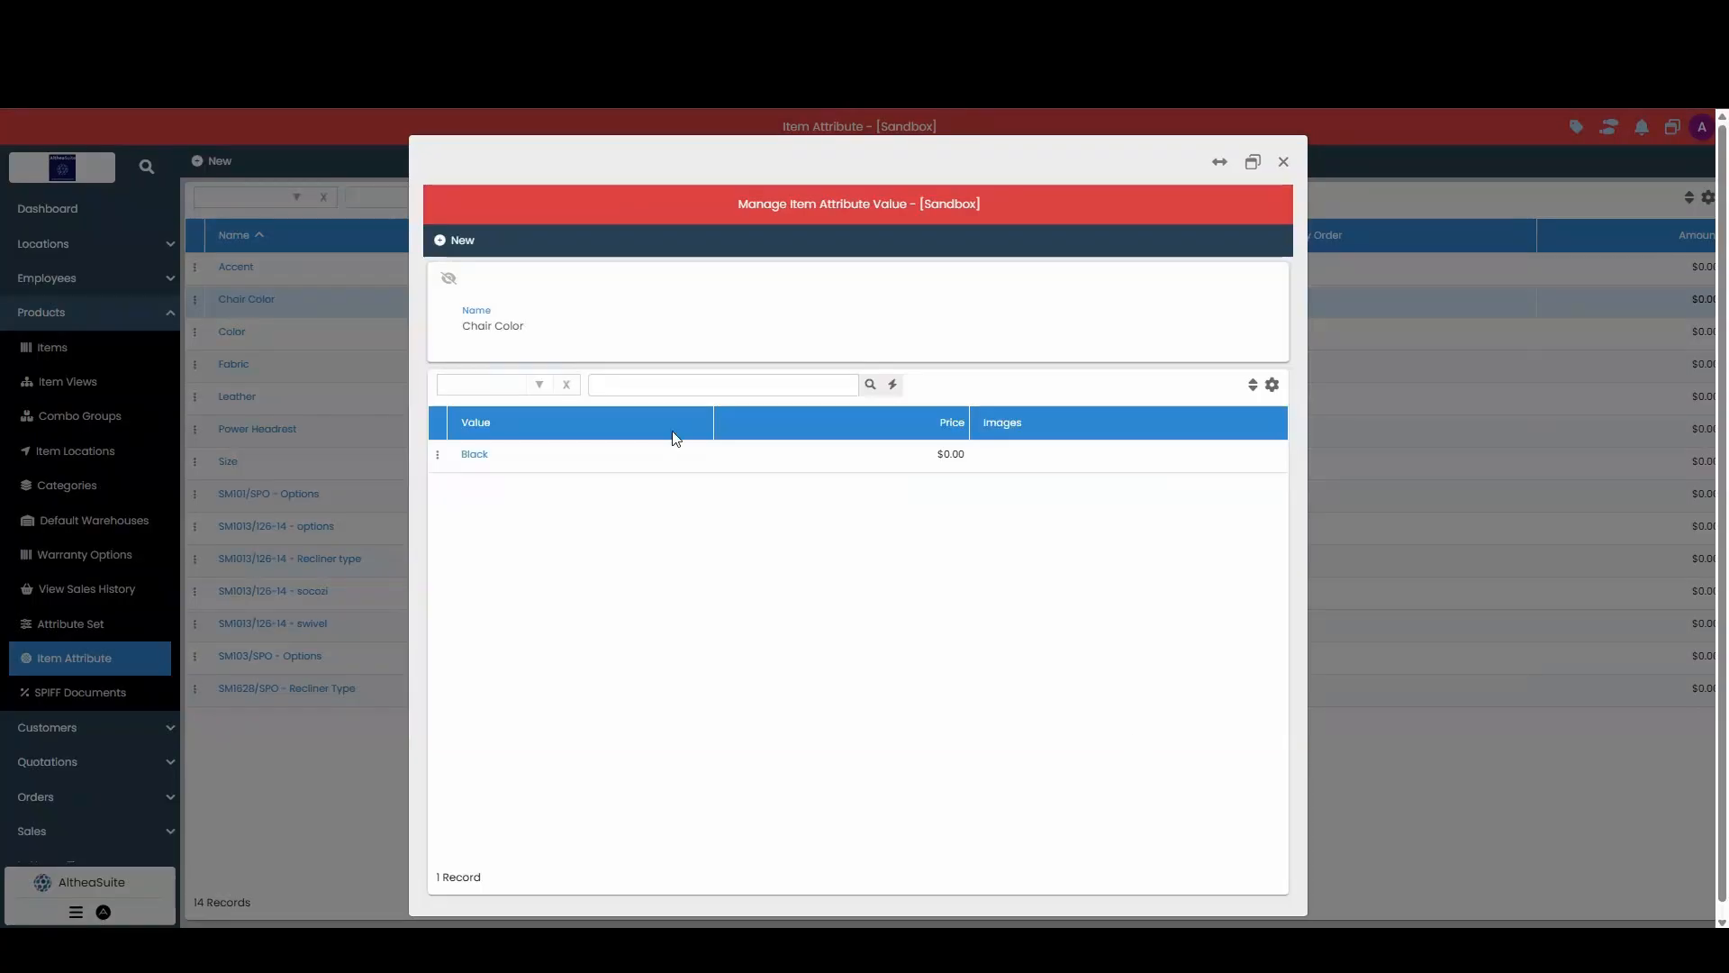
Step: Add the value White with an amount of $5.00 to the Chair Color attribute
click(461, 250)
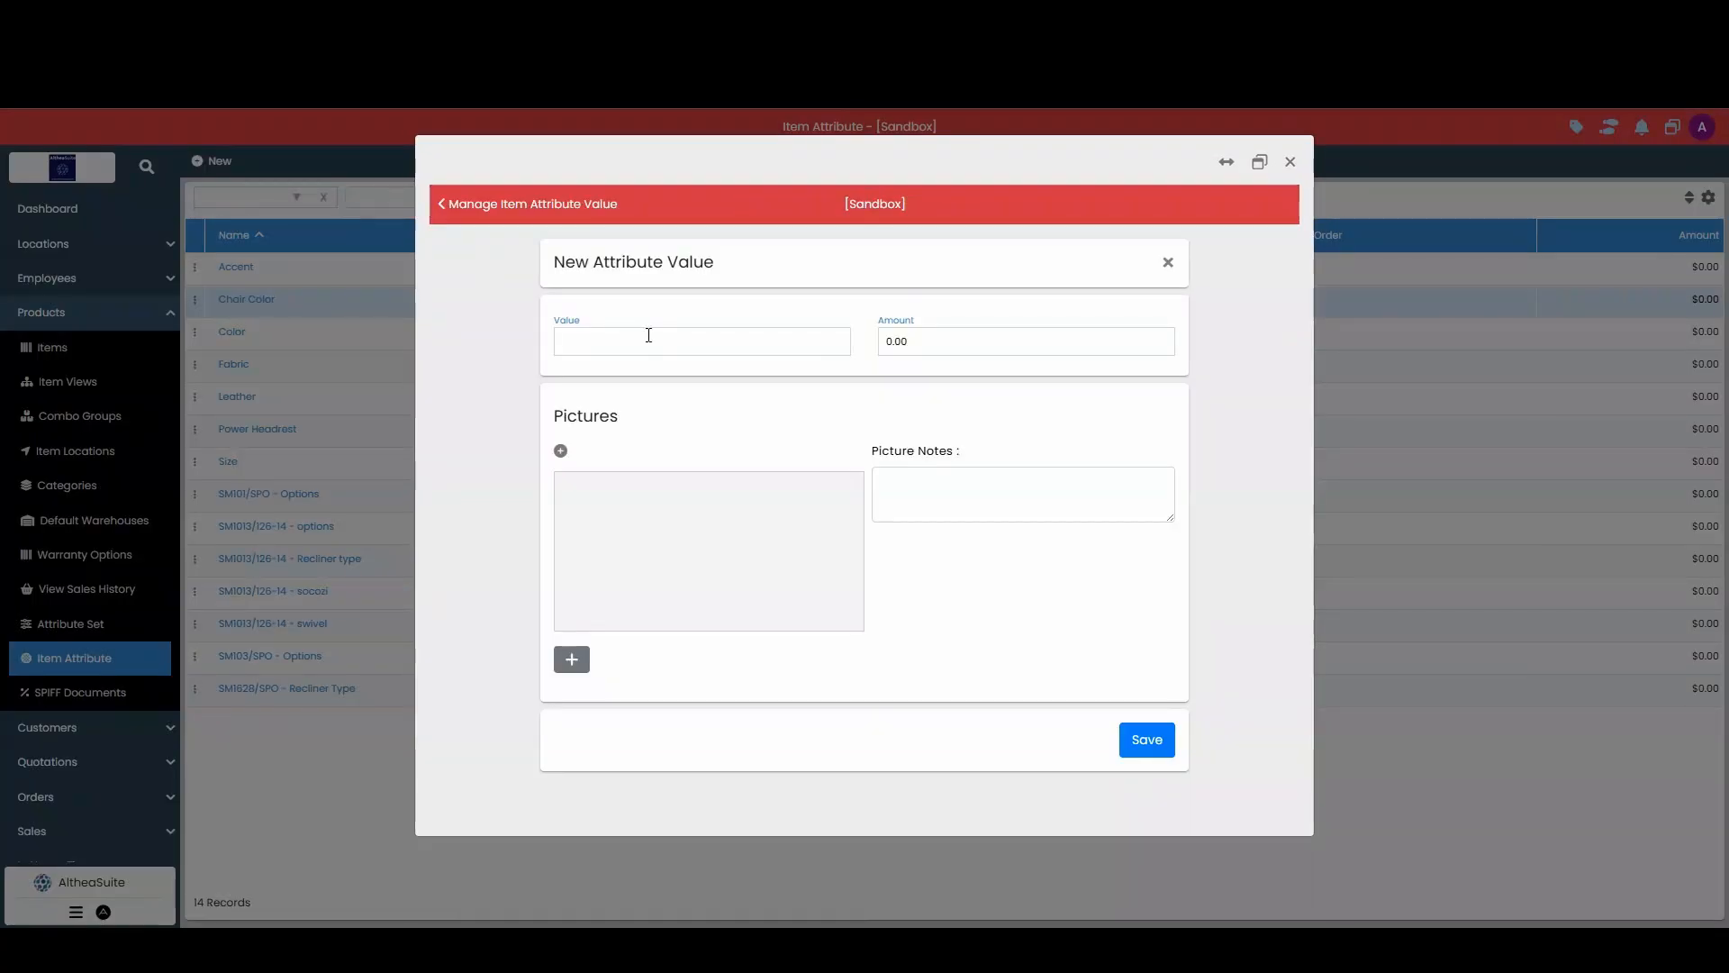
click(648, 335)
text(White)
click(1004, 353)
text(5)
click(961, 397)
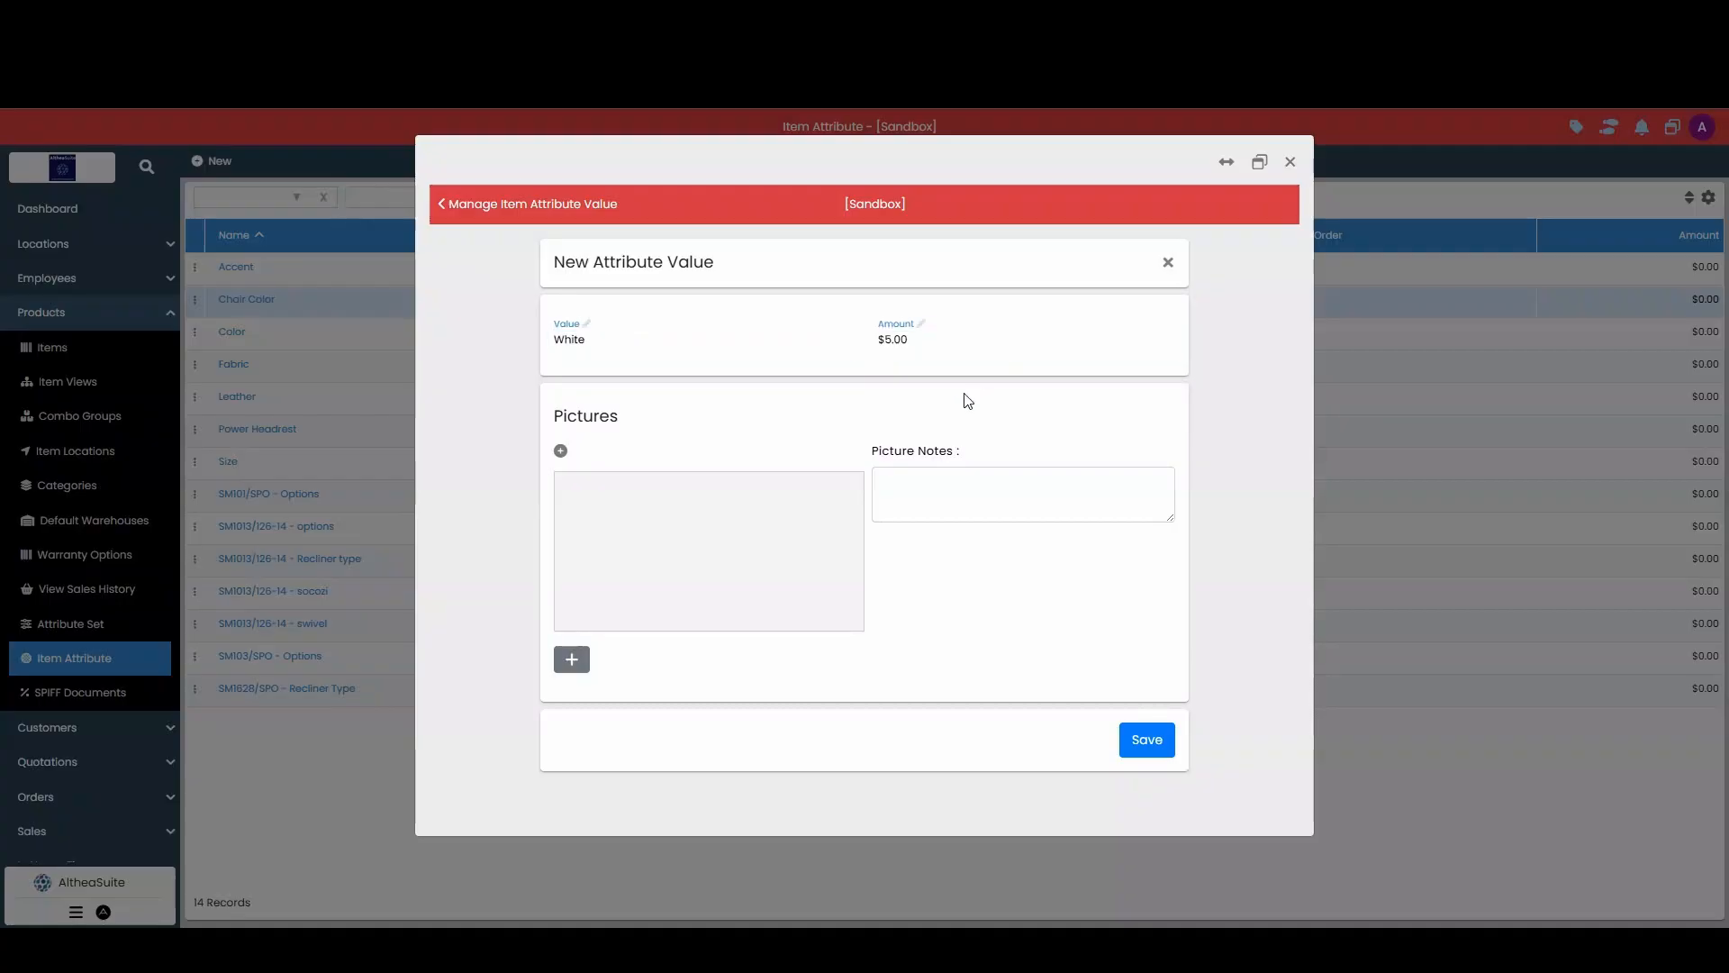
click(1153, 747)
Step: Add the value Red with an amount of $10.00 to the Chair Color attribute and close value management
click(450, 240)
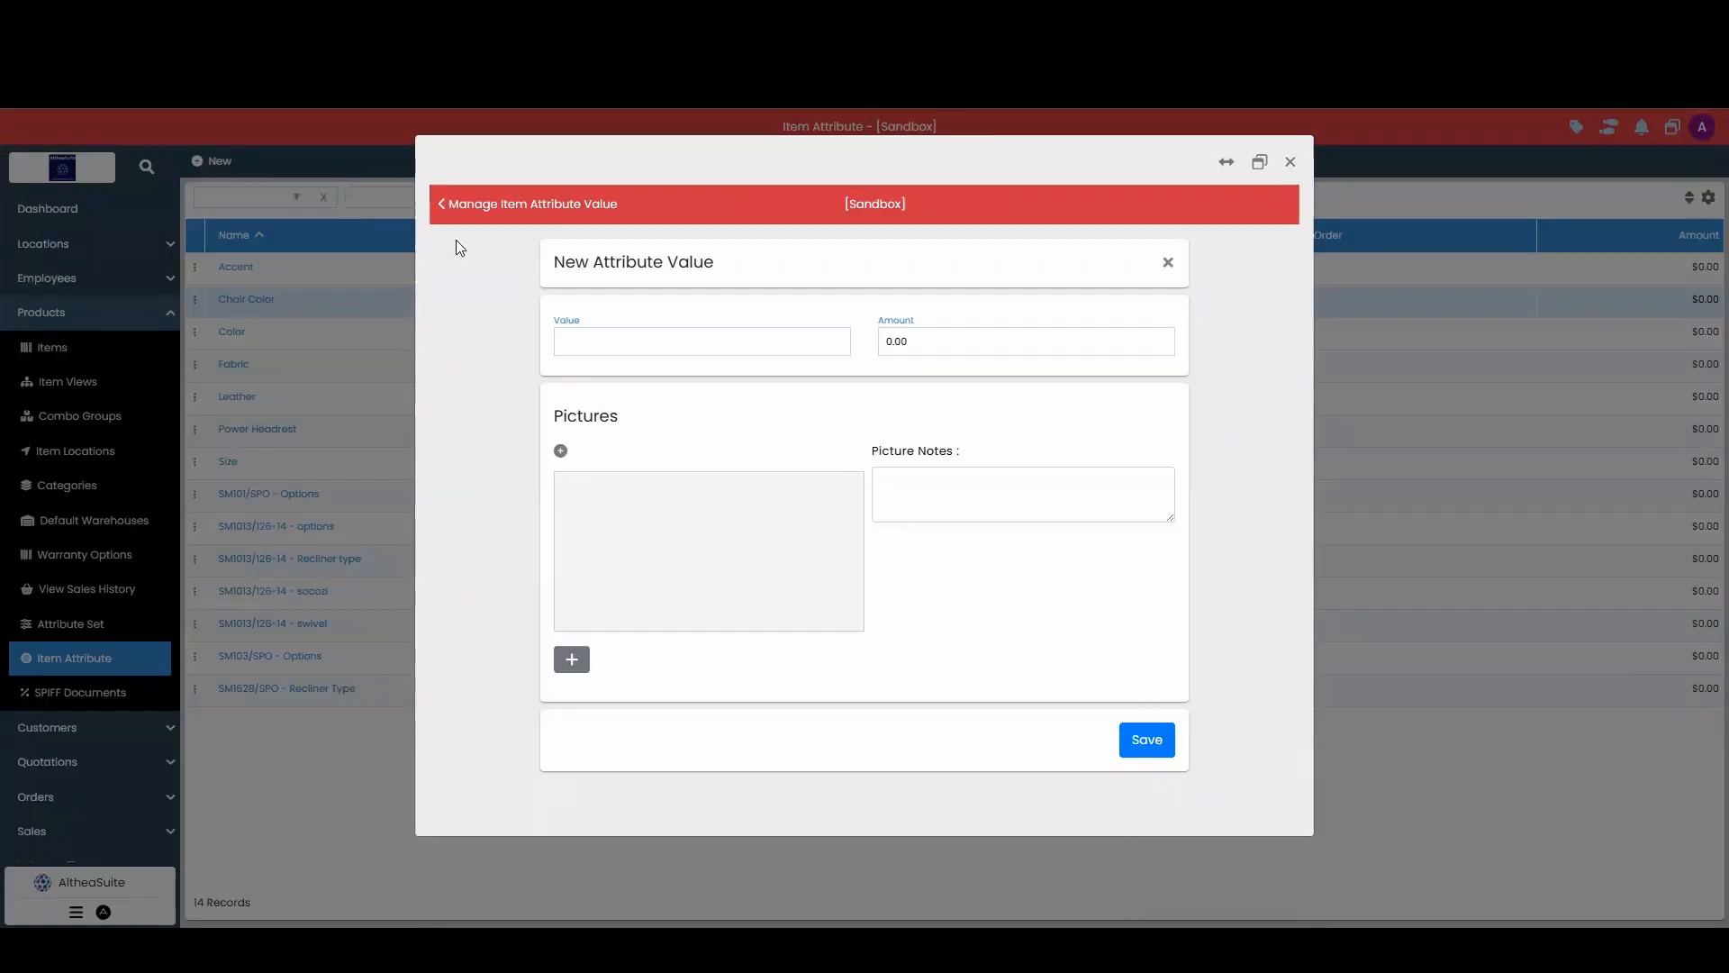
click(651, 332)
text(Redf)
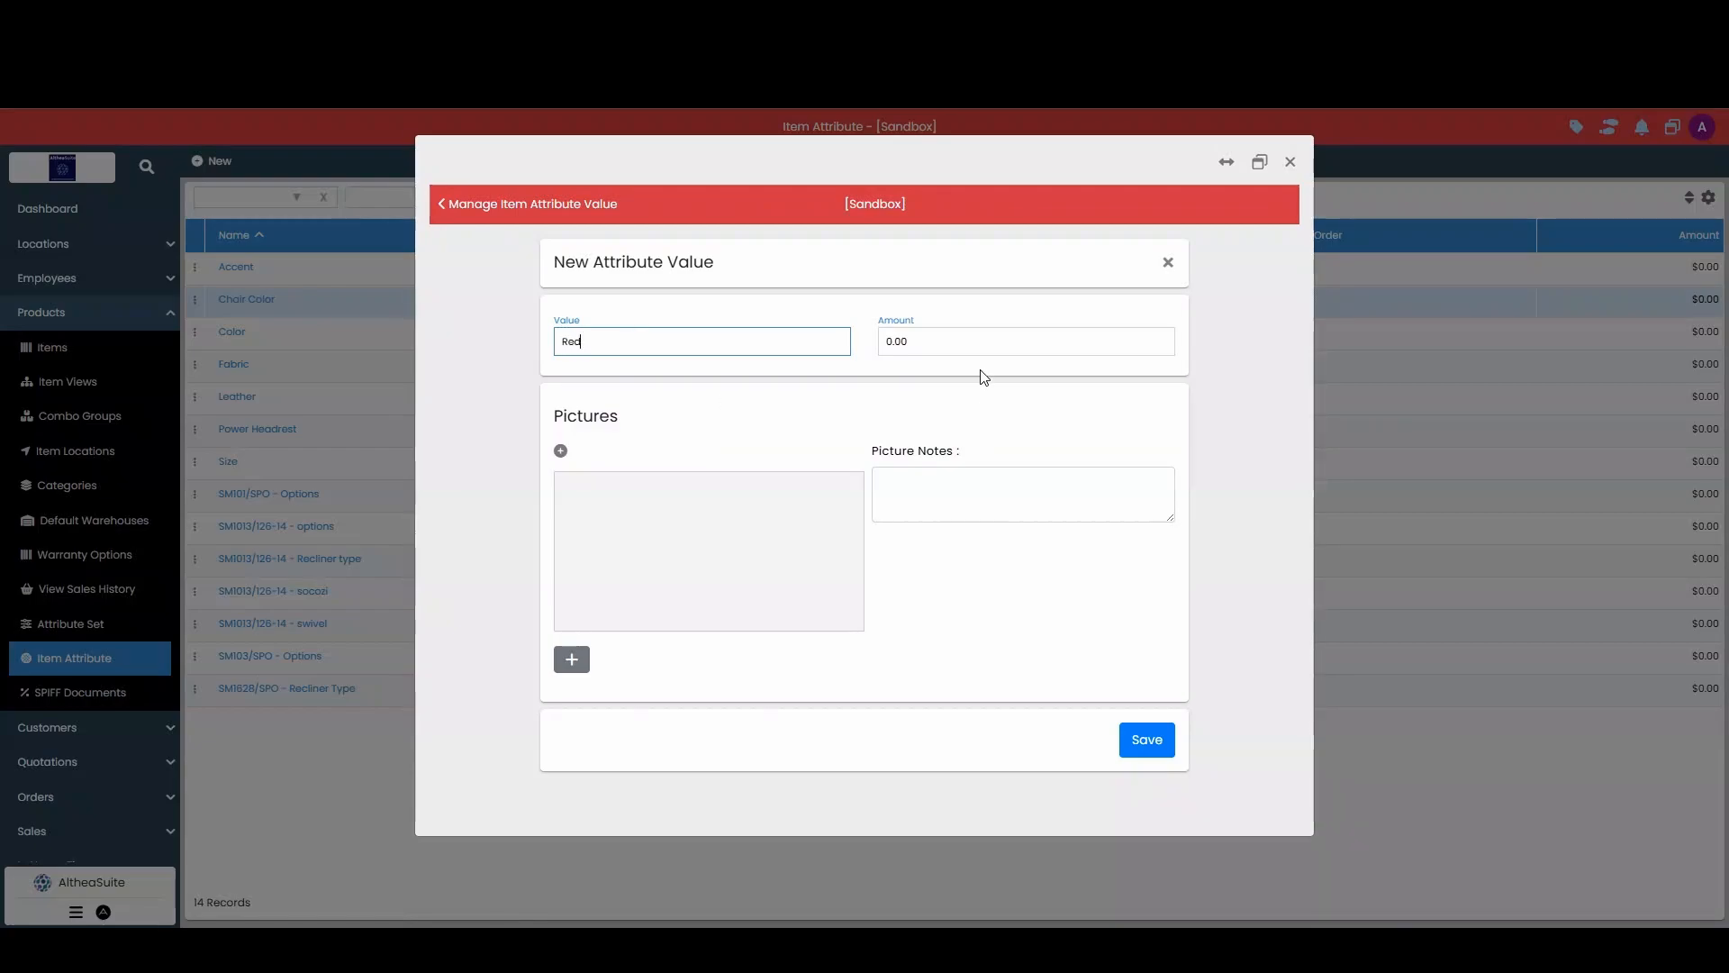
click(976, 339)
text(10)
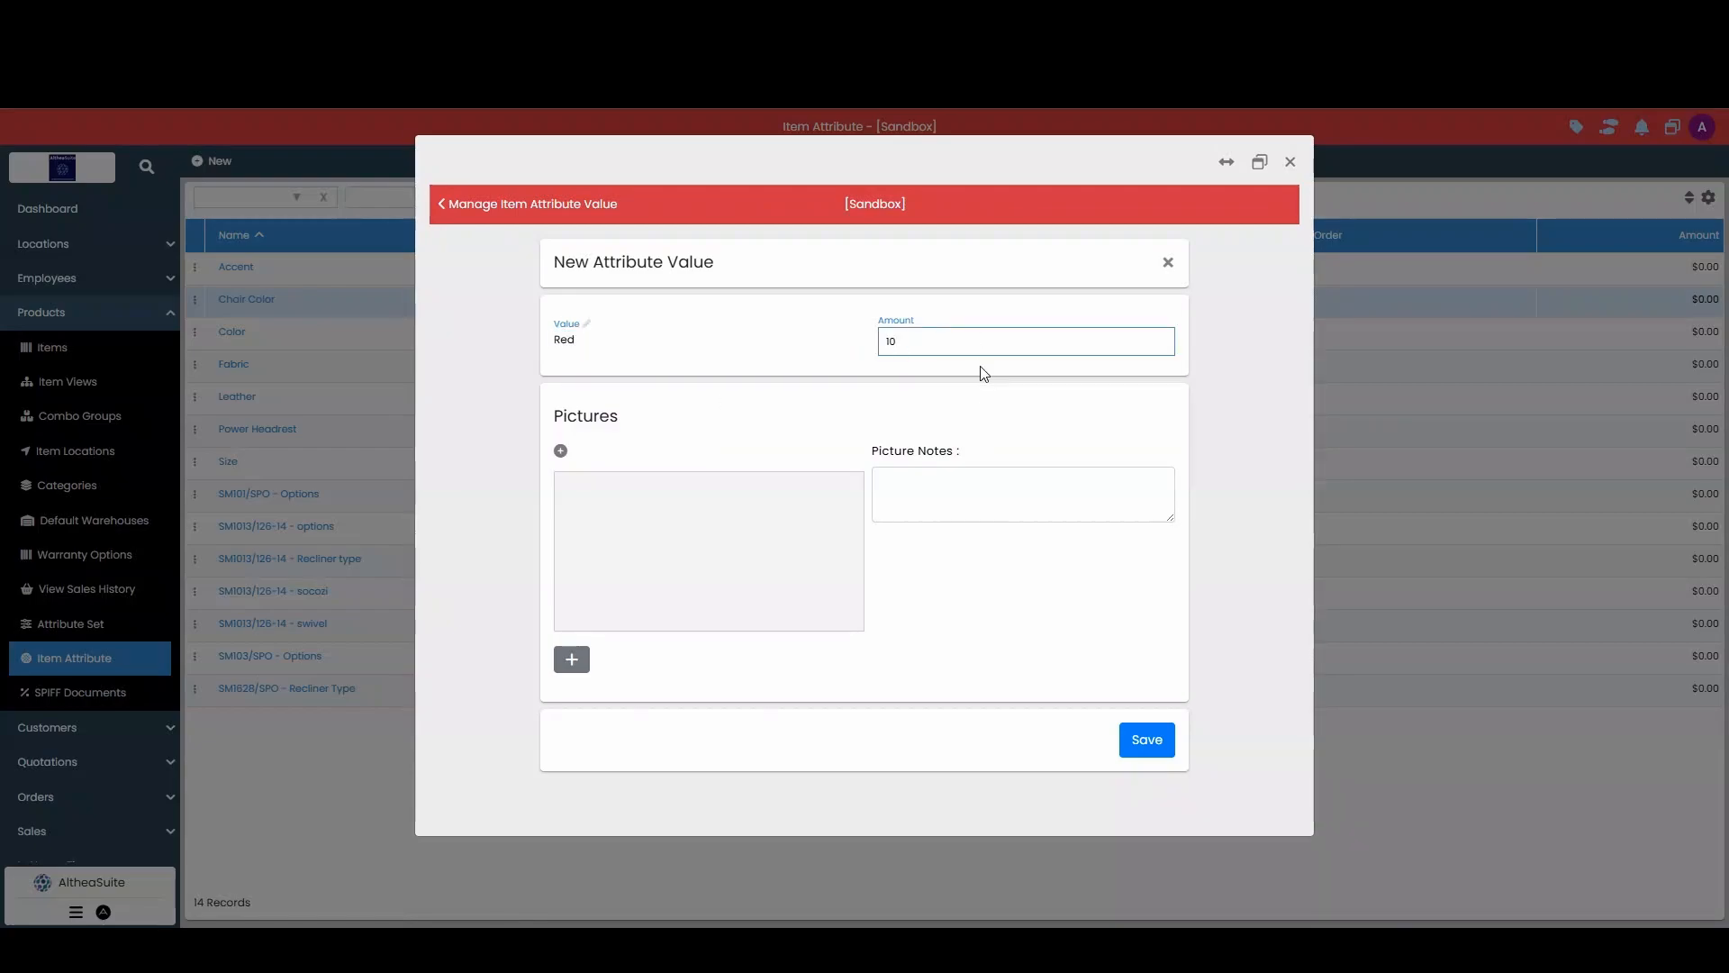
click(985, 371)
click(1148, 739)
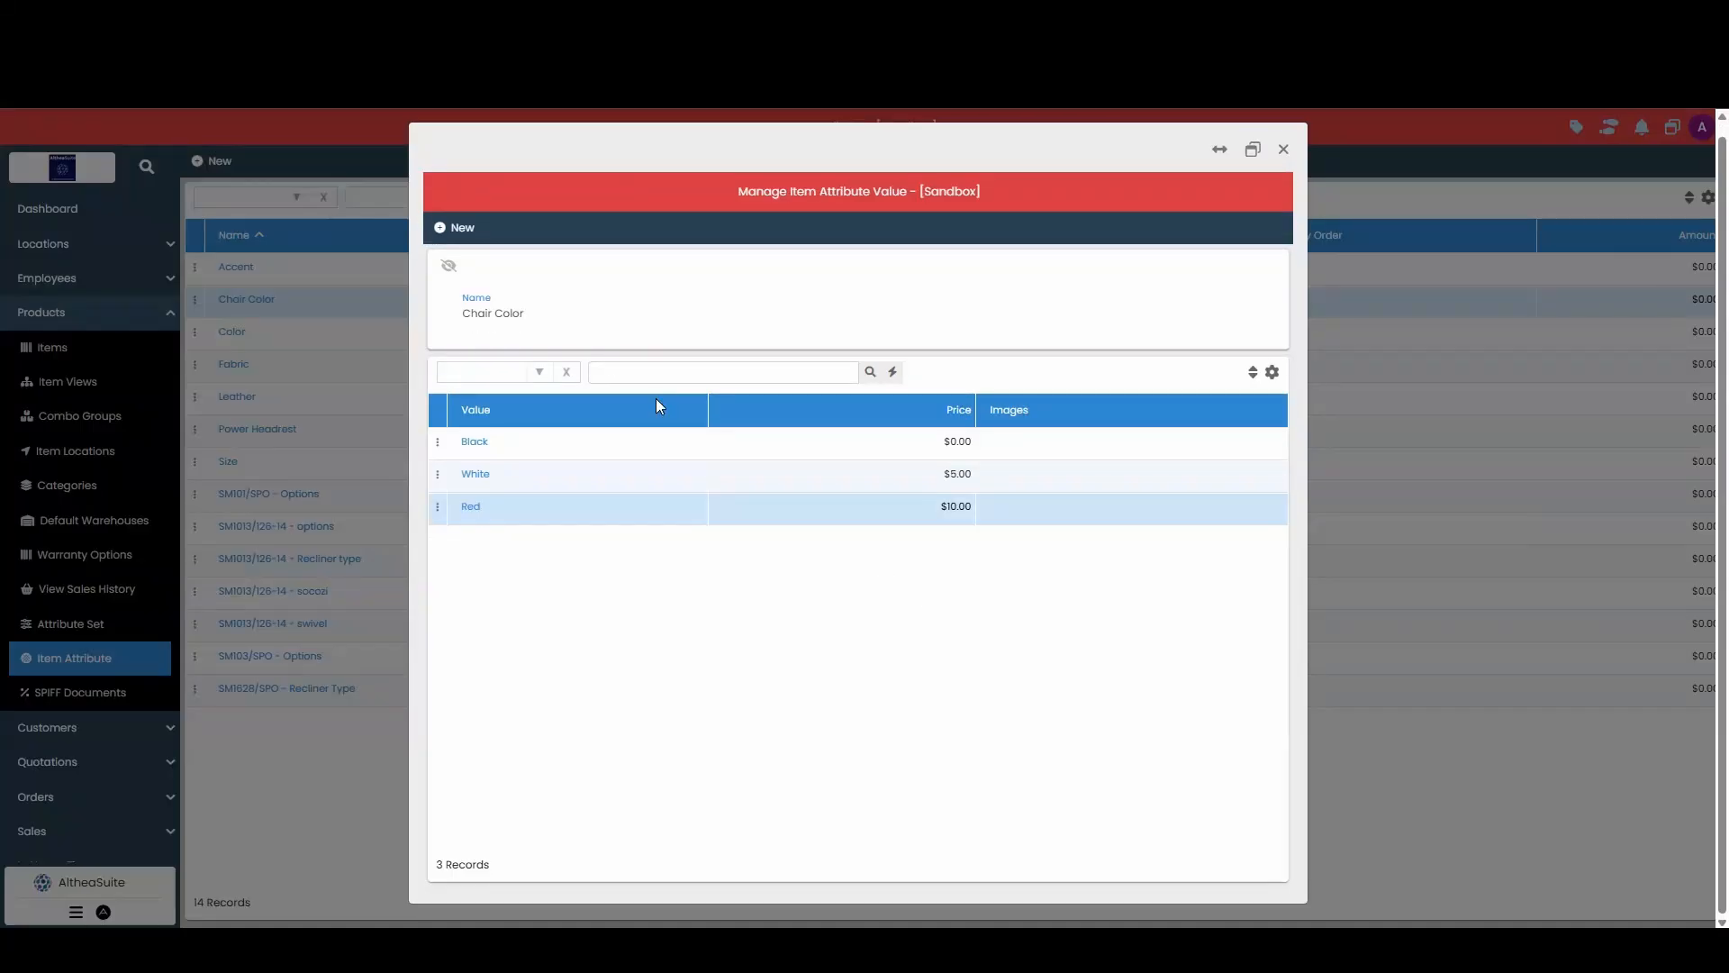
click(1284, 150)
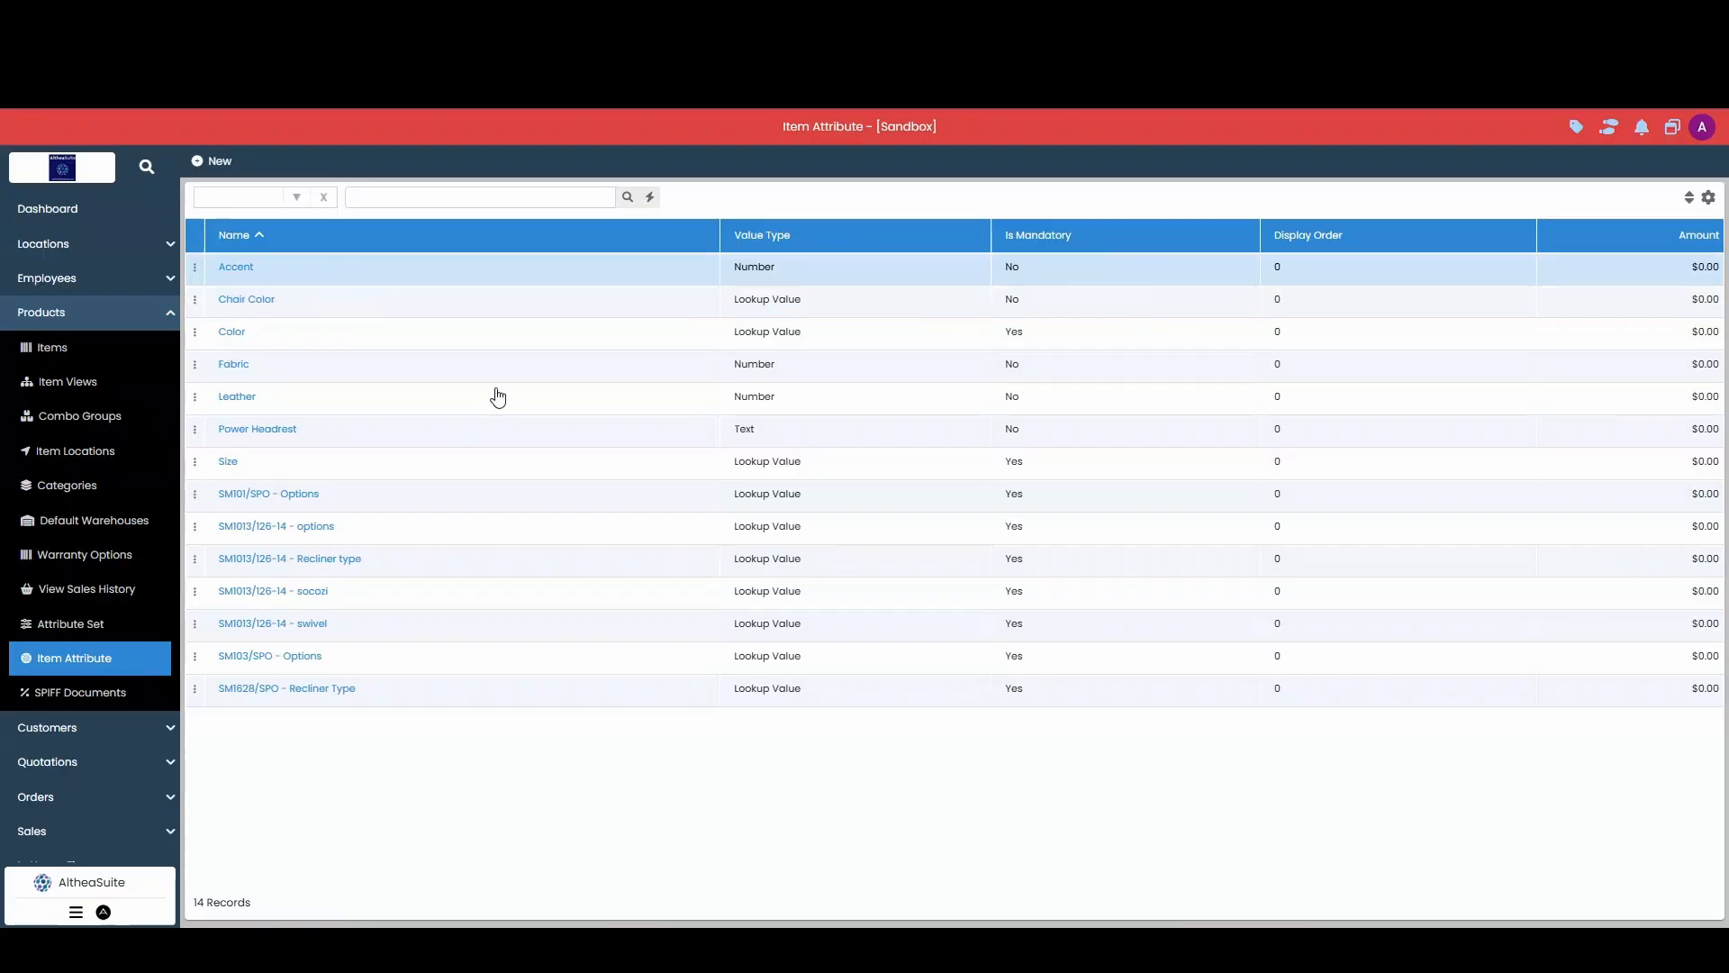
Step: Start a new attribute set and name it Office Chair
click(360, 309)
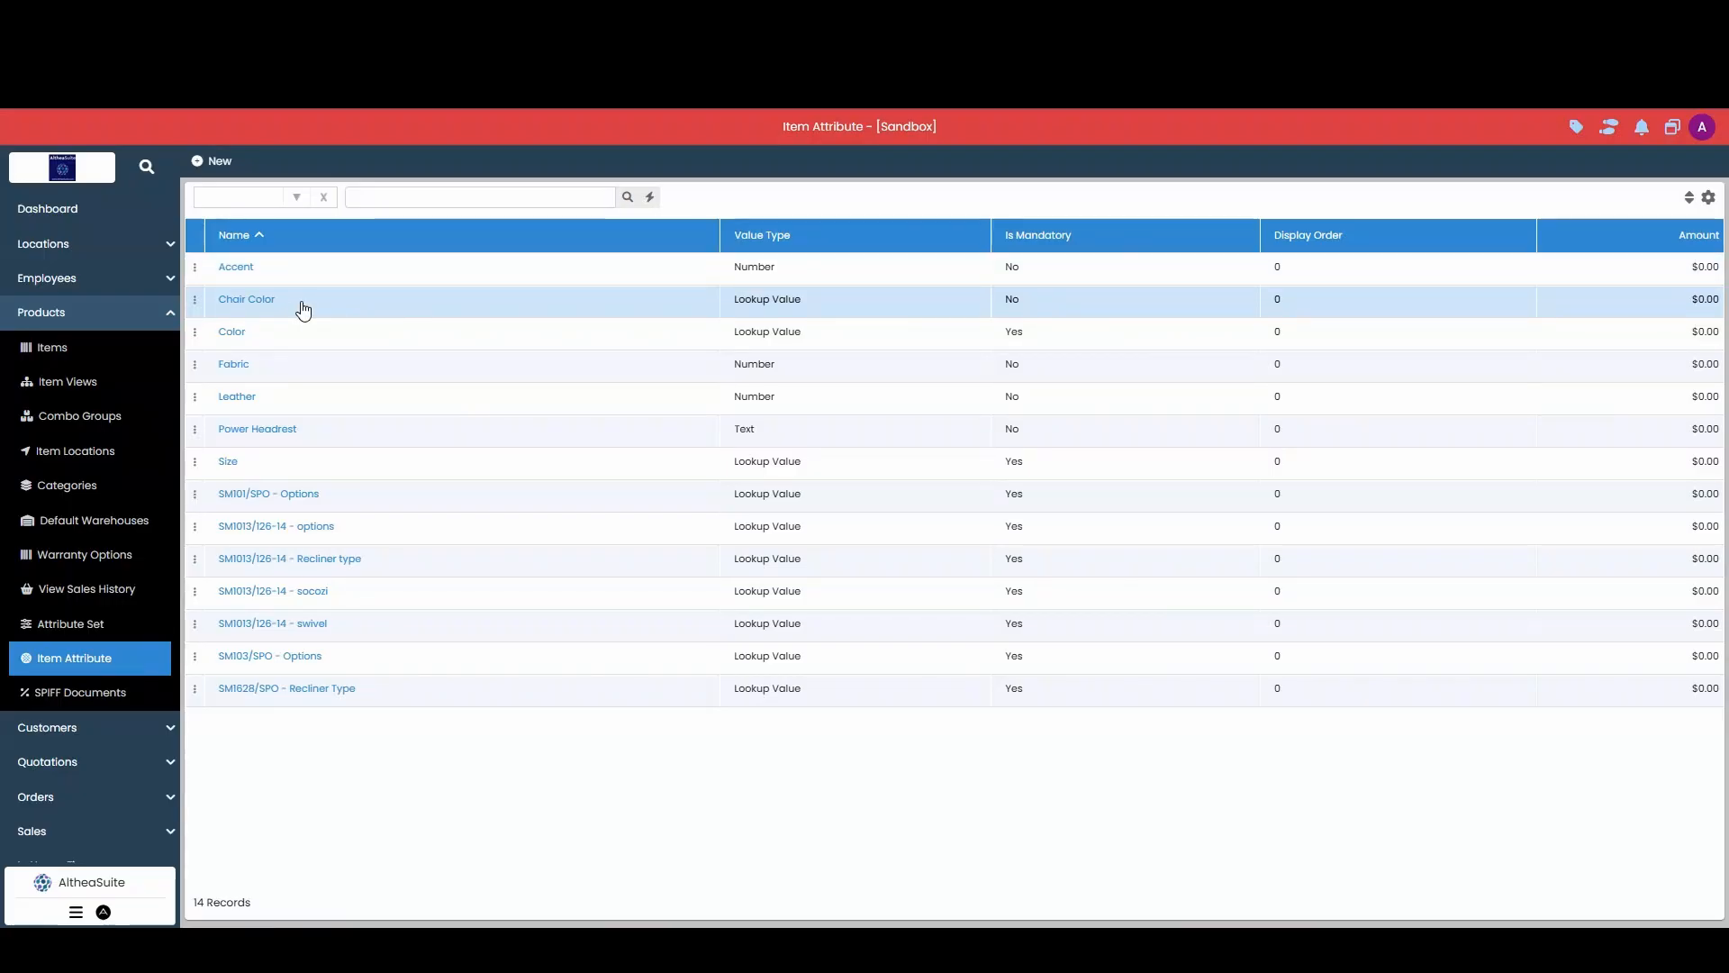
click(69, 631)
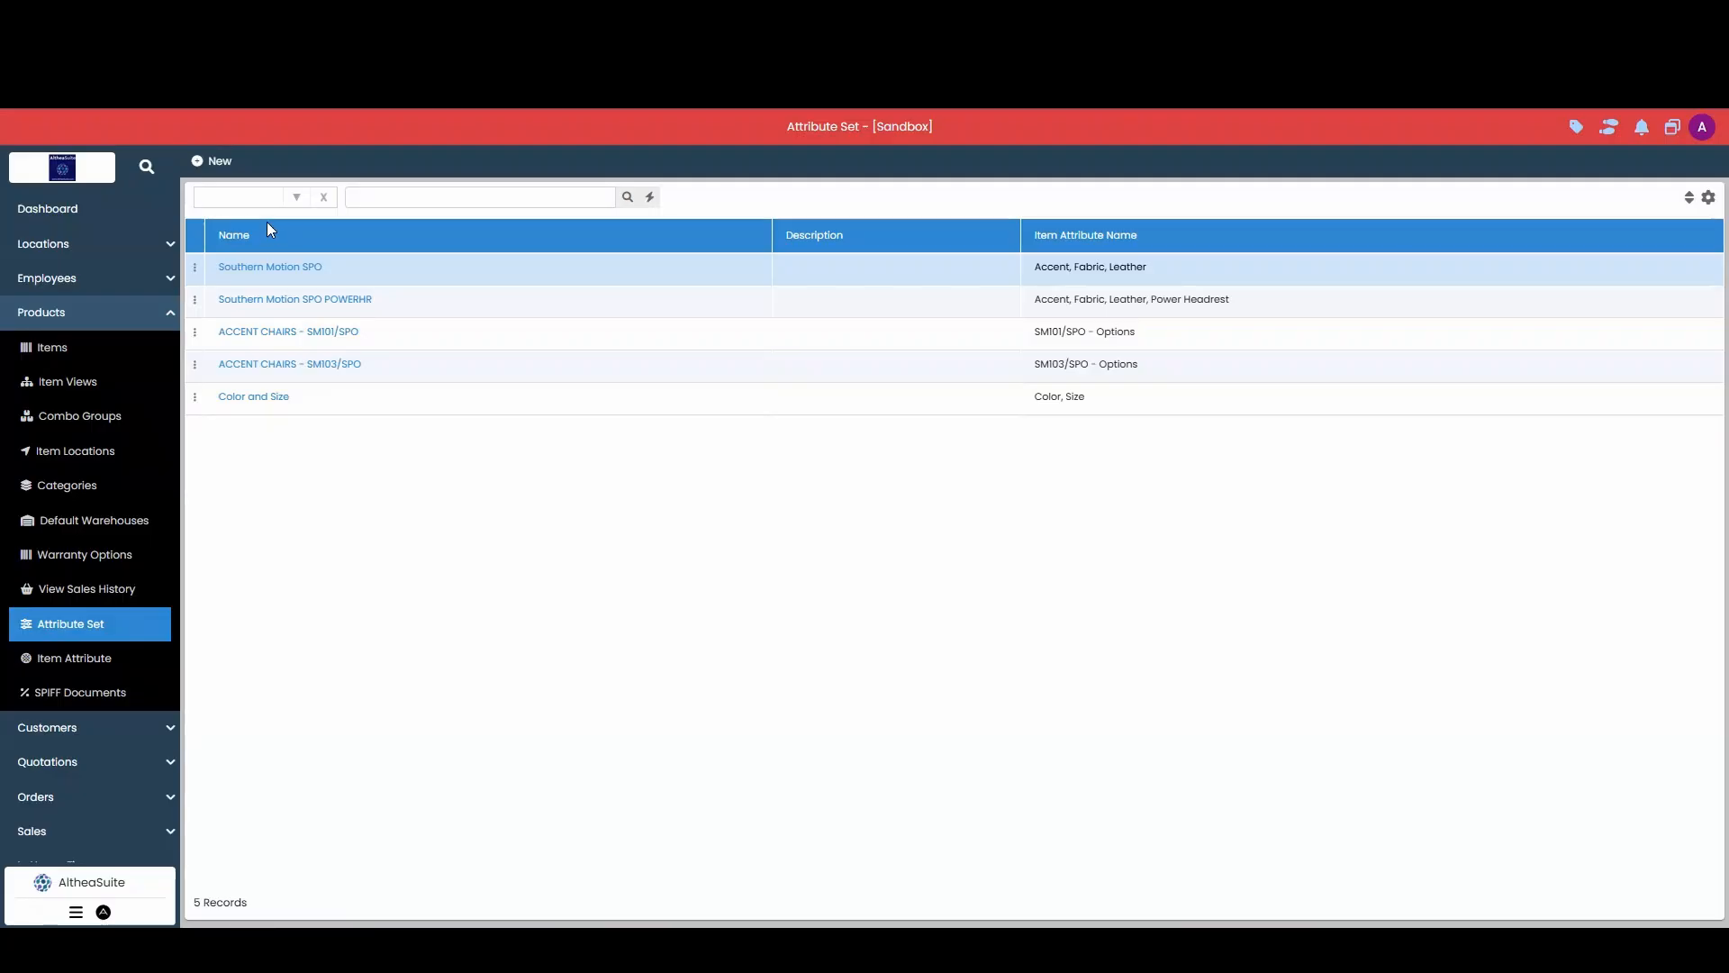
click(211, 162)
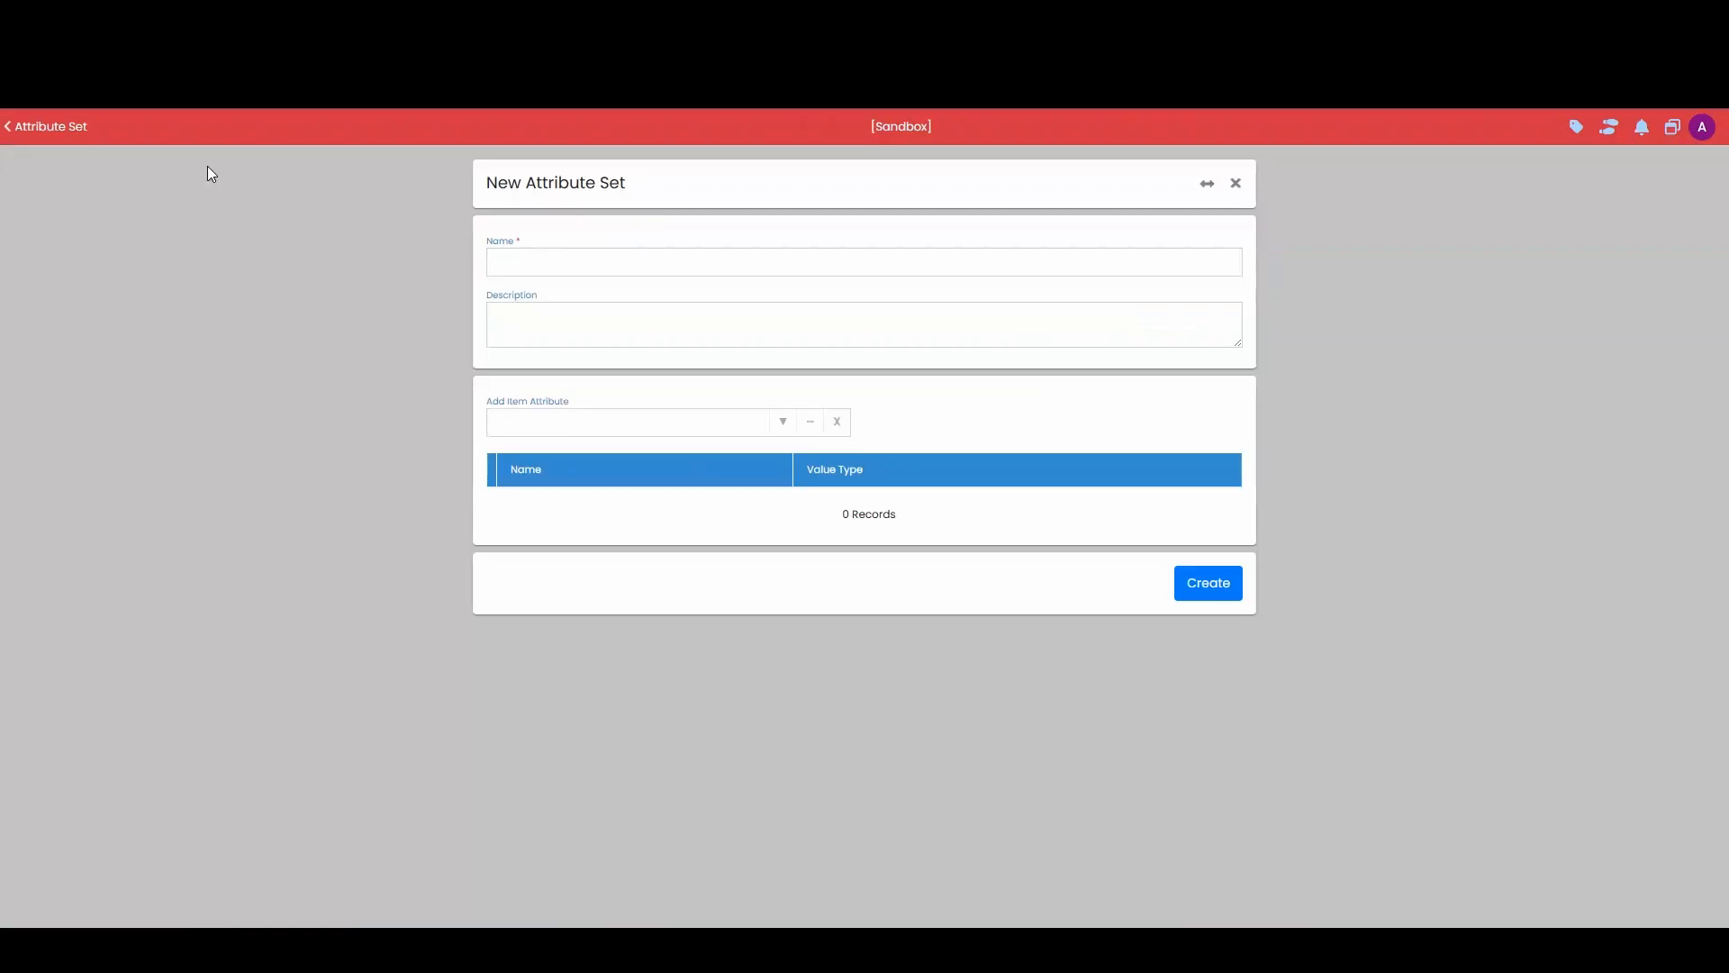
click(684, 263)
text(Office3)
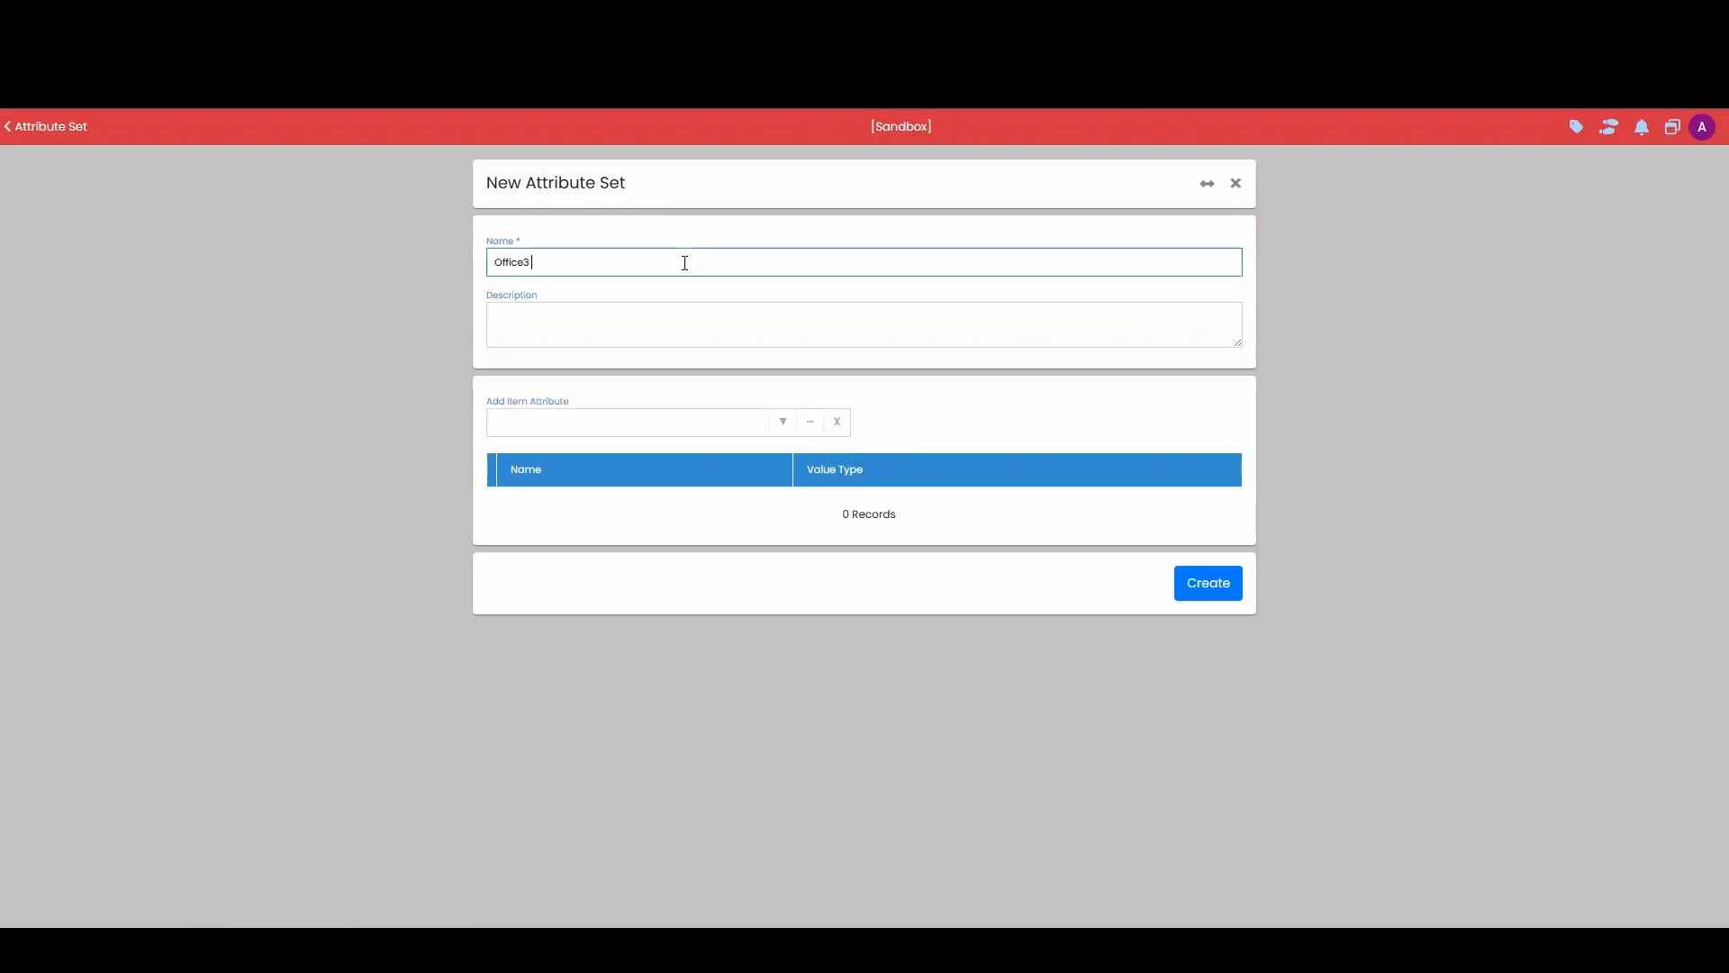
key(BackSpace)
text( Chair)
Step: Add the Chair Color item attribute to the new Office Chair set and create the set
click(783, 422)
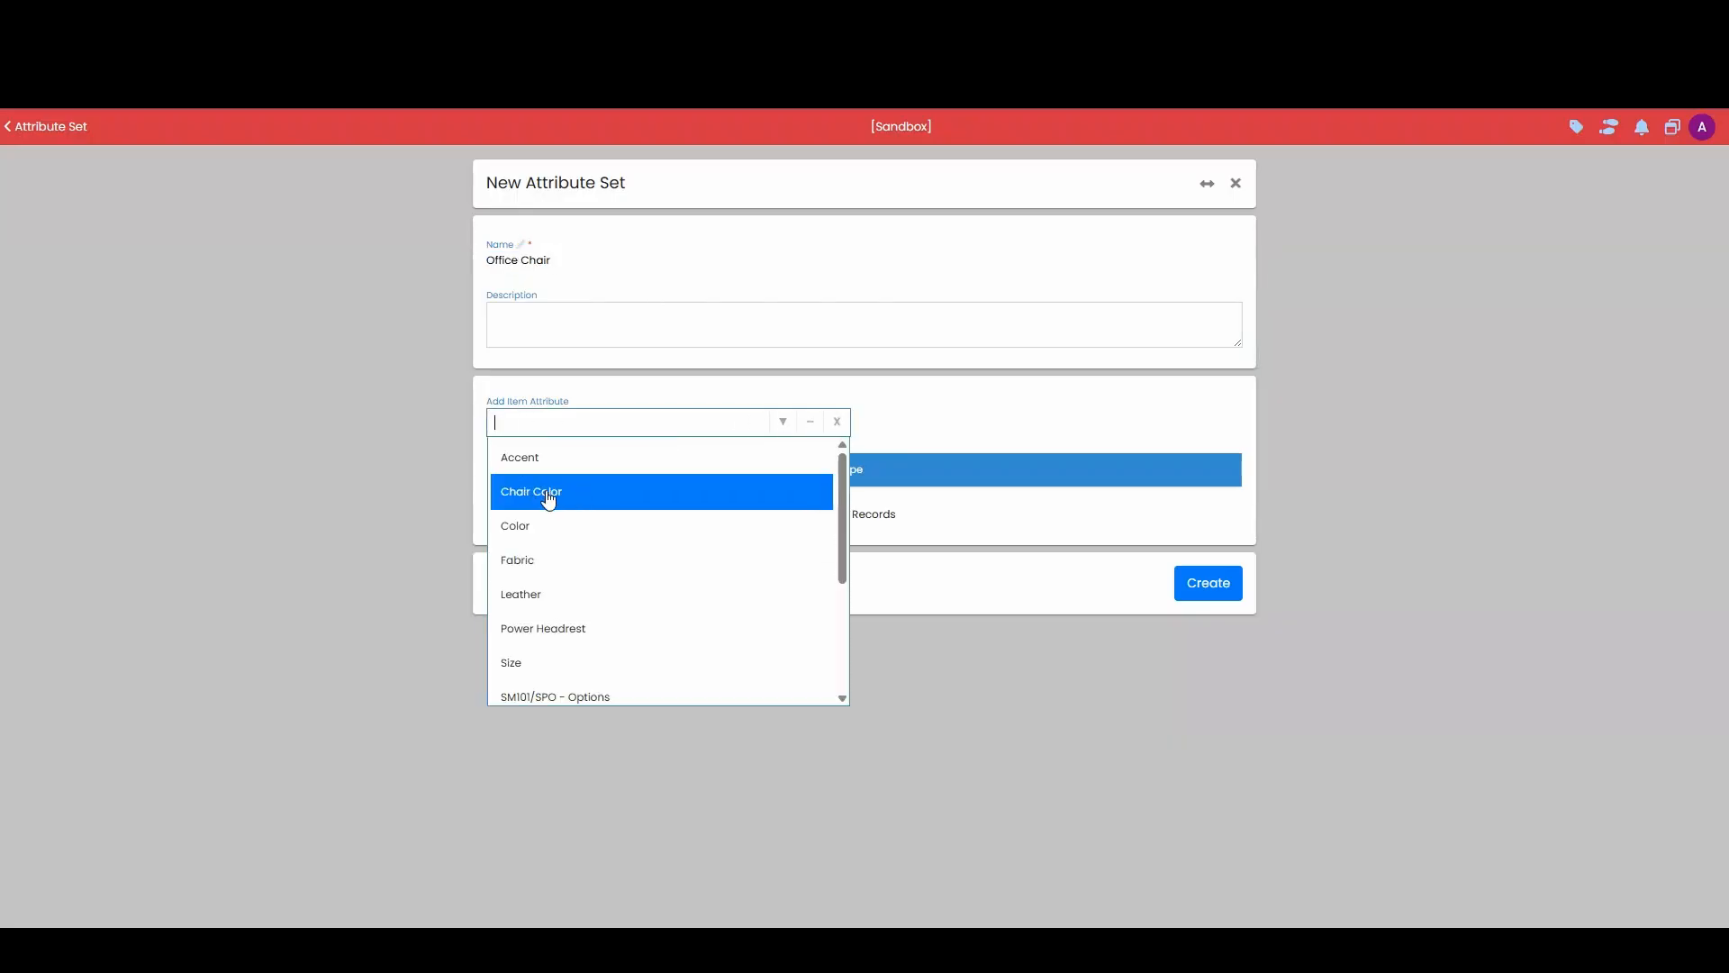
click(579, 494)
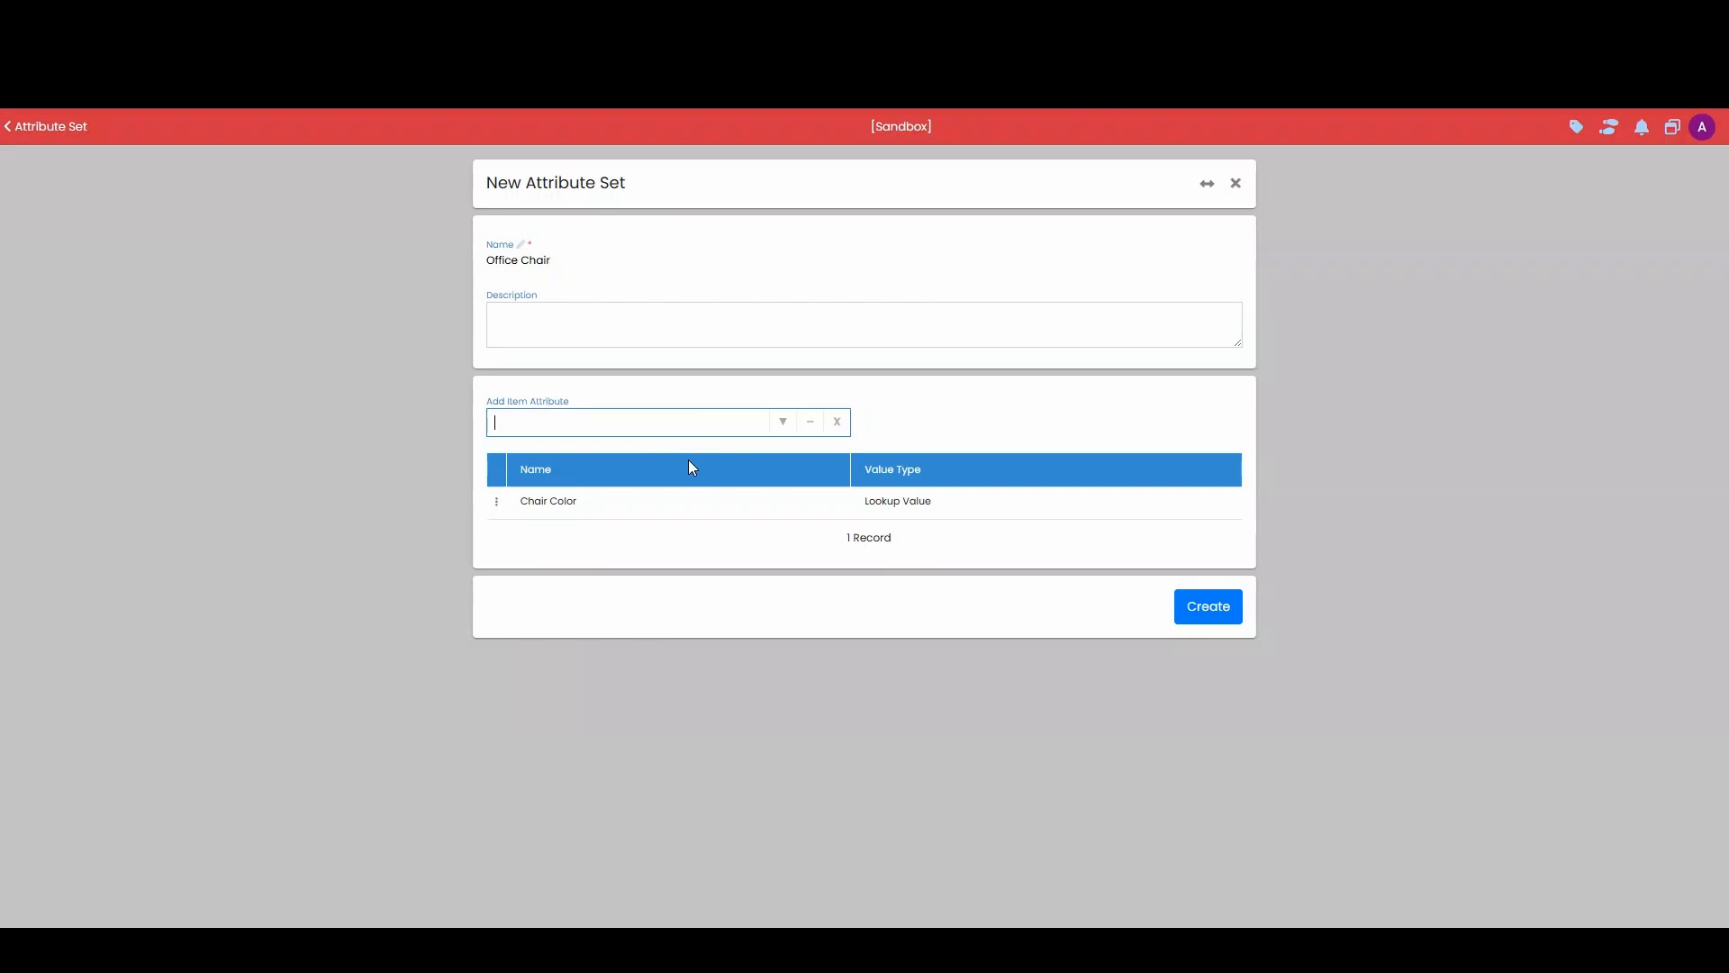
click(1212, 608)
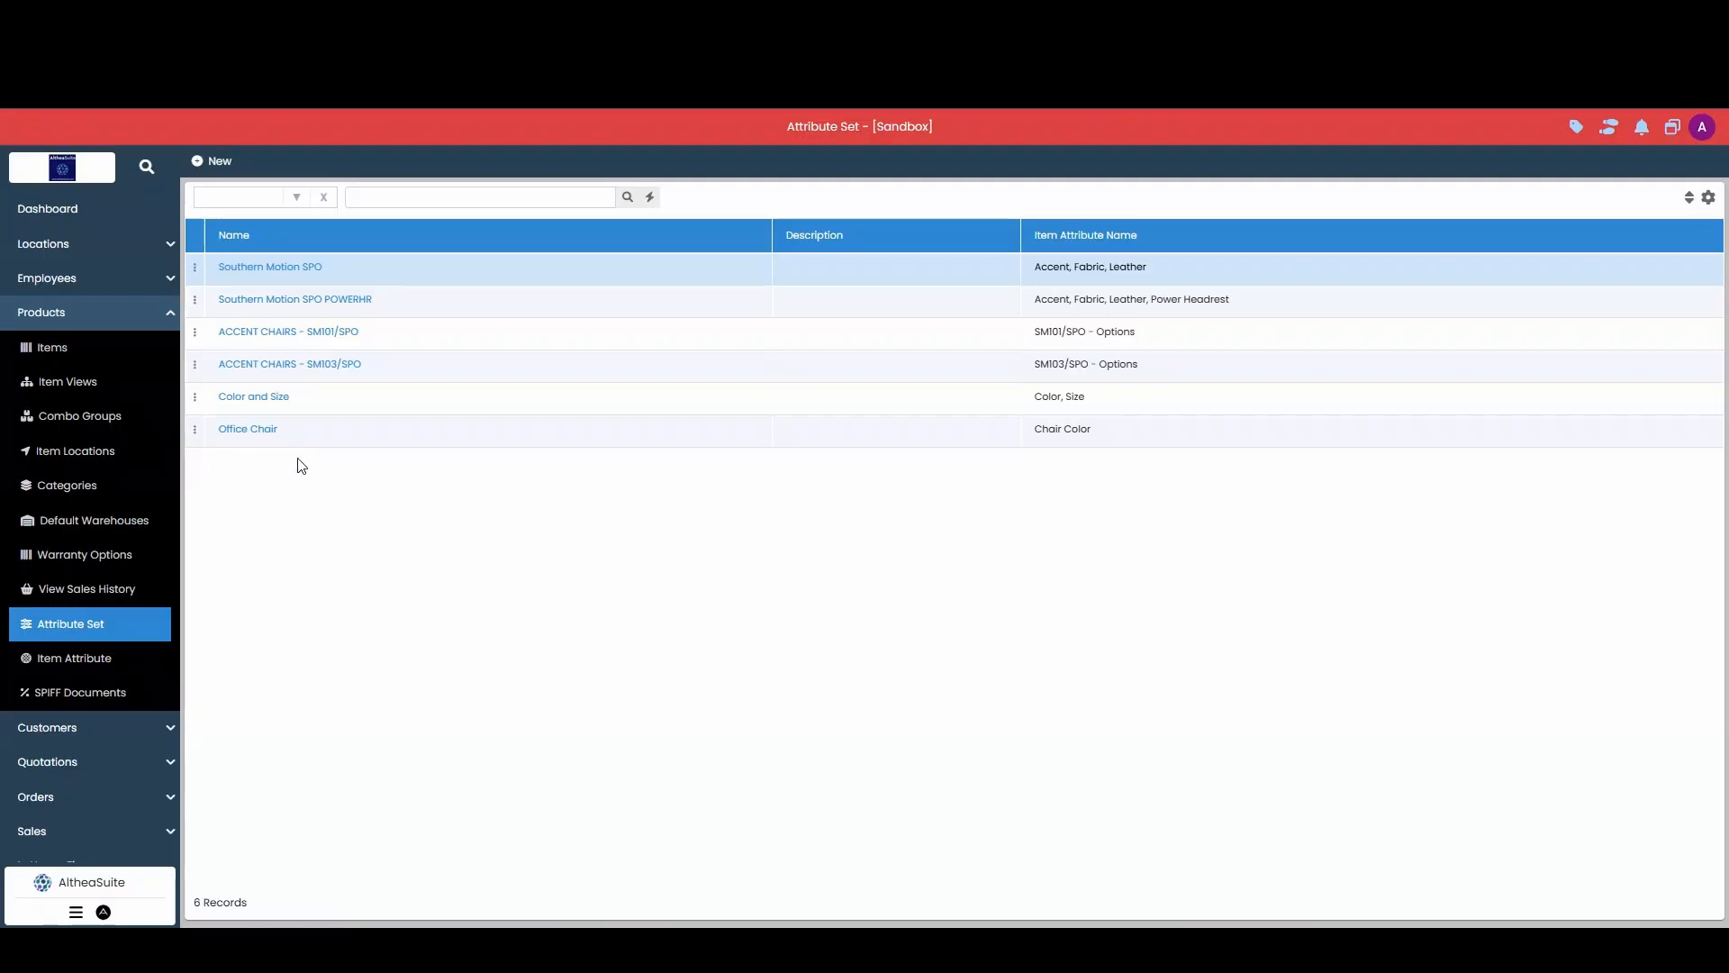
click(792, 423)
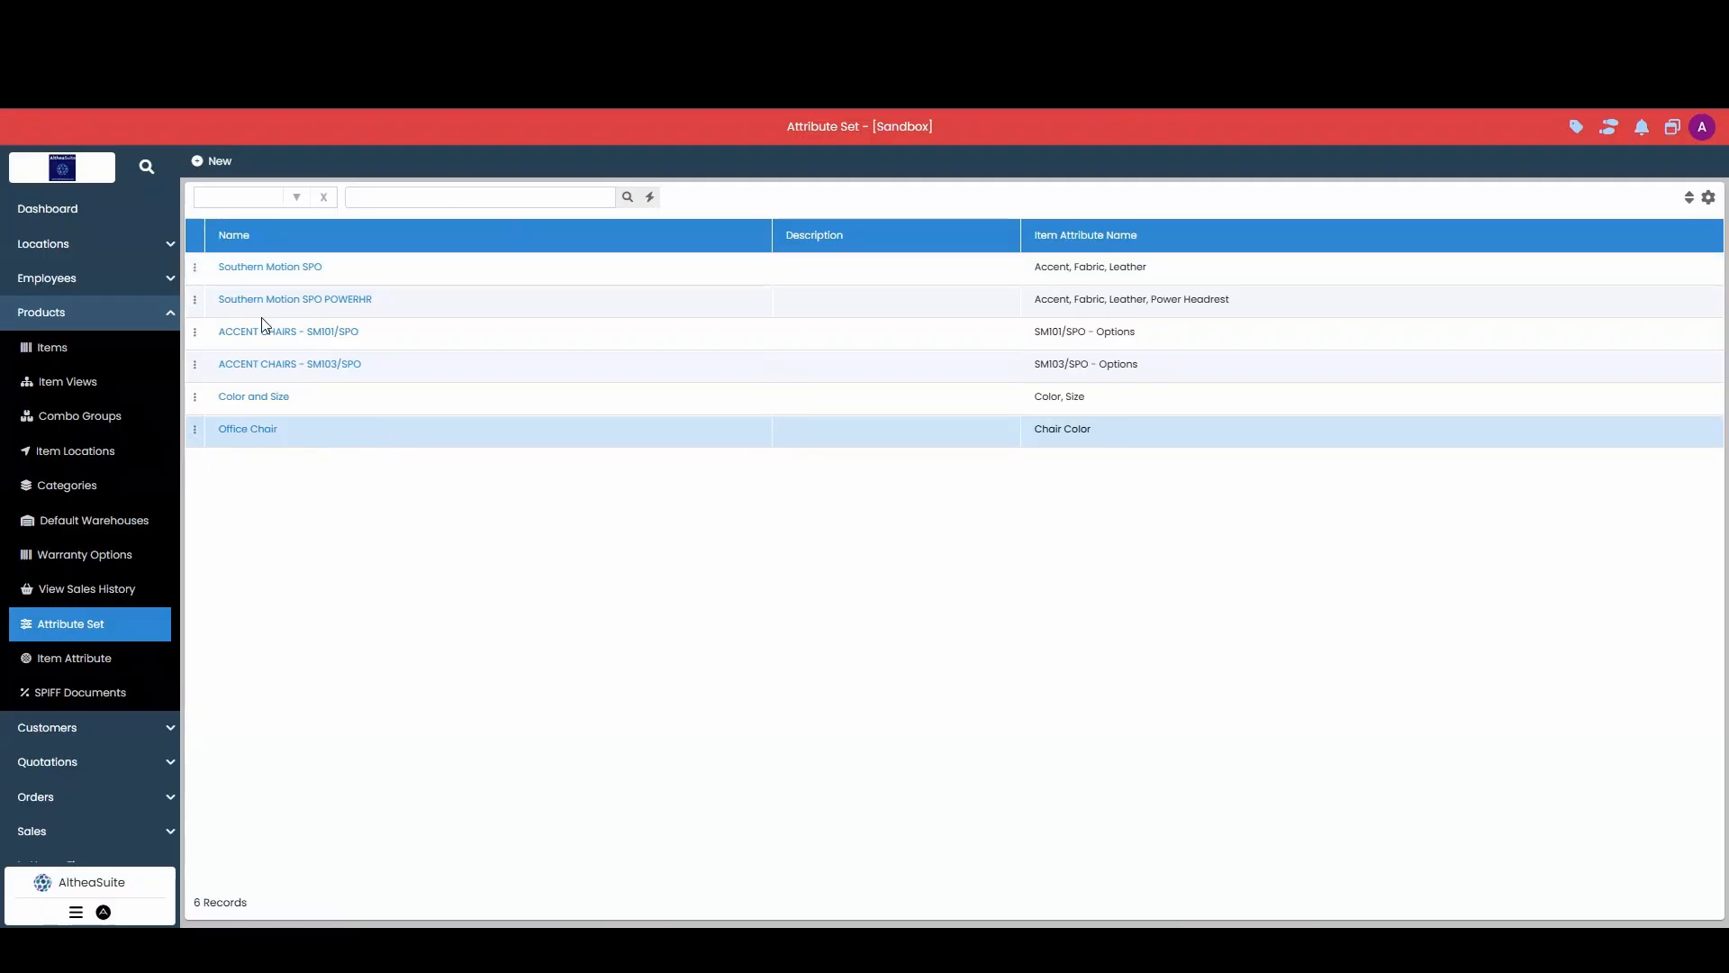
Step: Open the Starmore Home Office Desk Chair (H633-02A) in the Home Office item category for modification
click(97, 358)
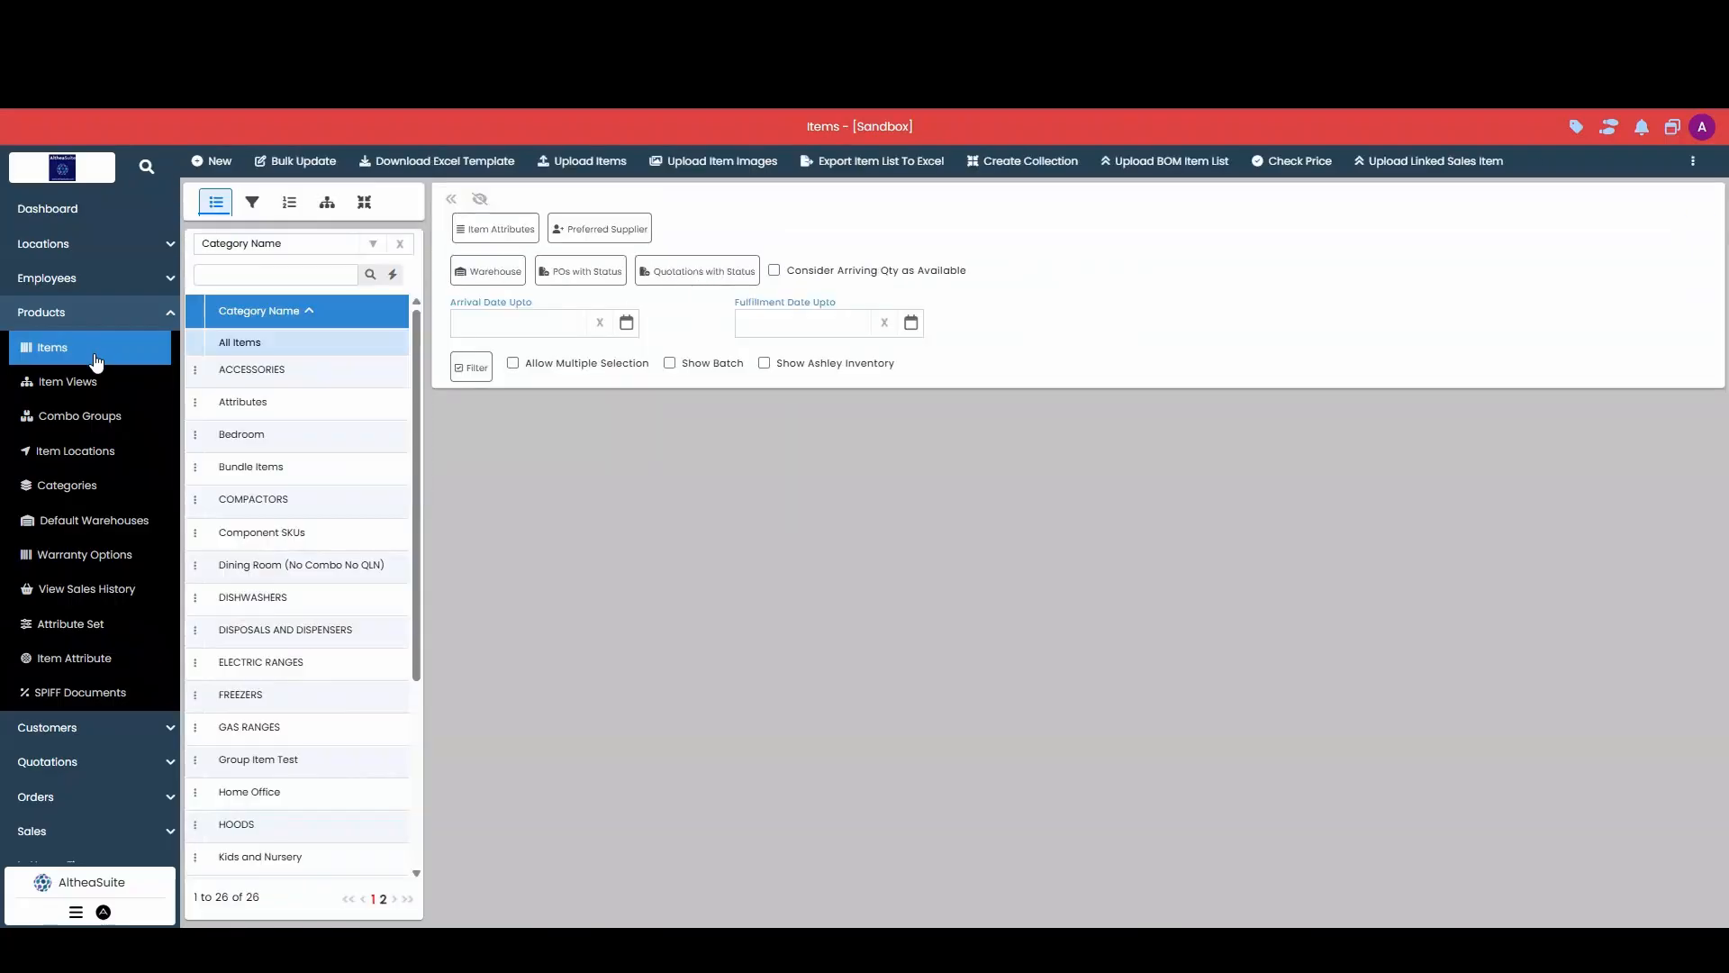
scroll(276, 602, down, 2)
scroll(276, 602, down, 2)
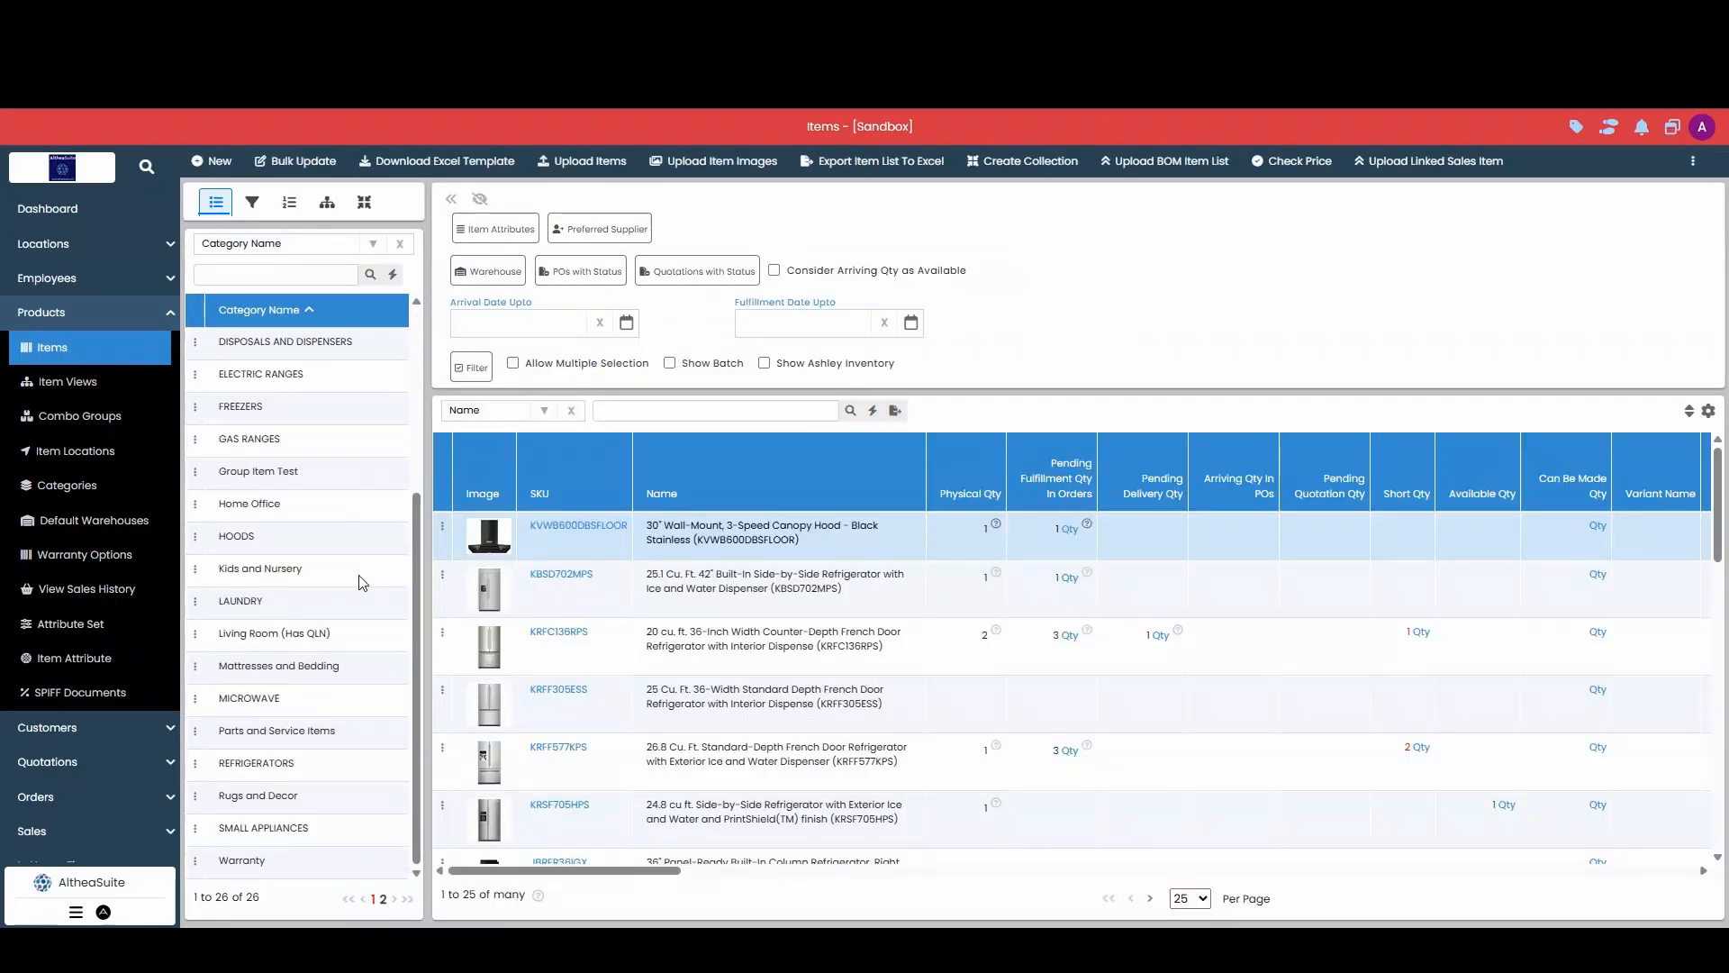
click(288, 515)
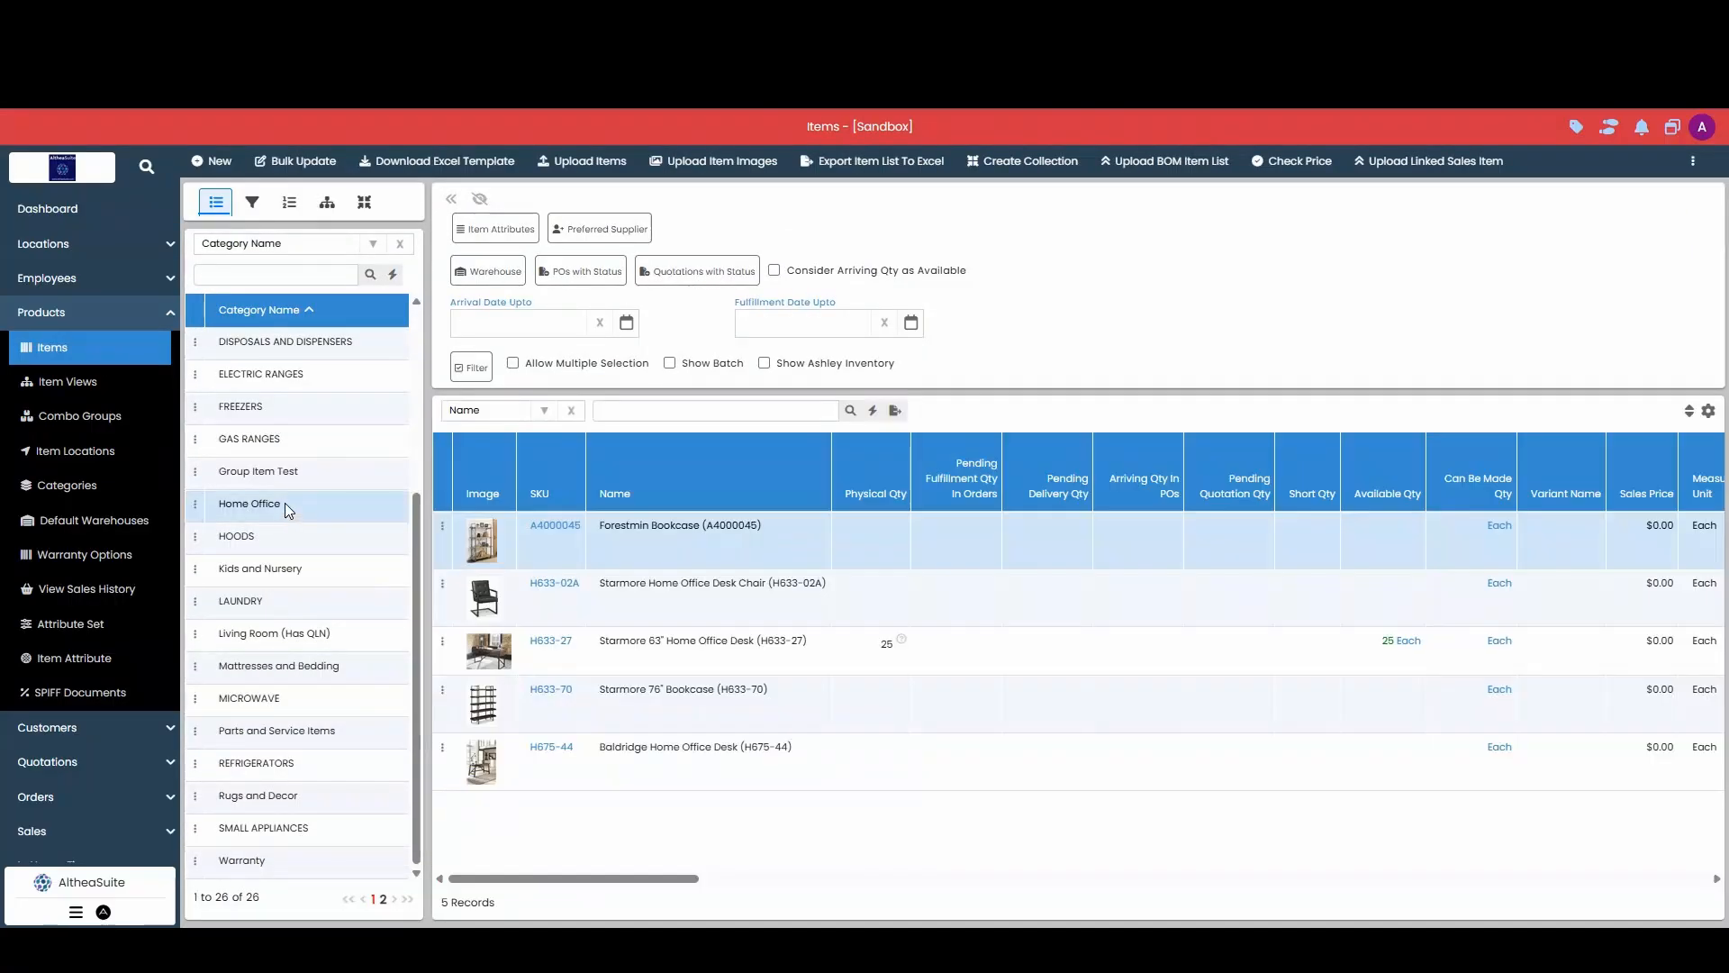
click(442, 585)
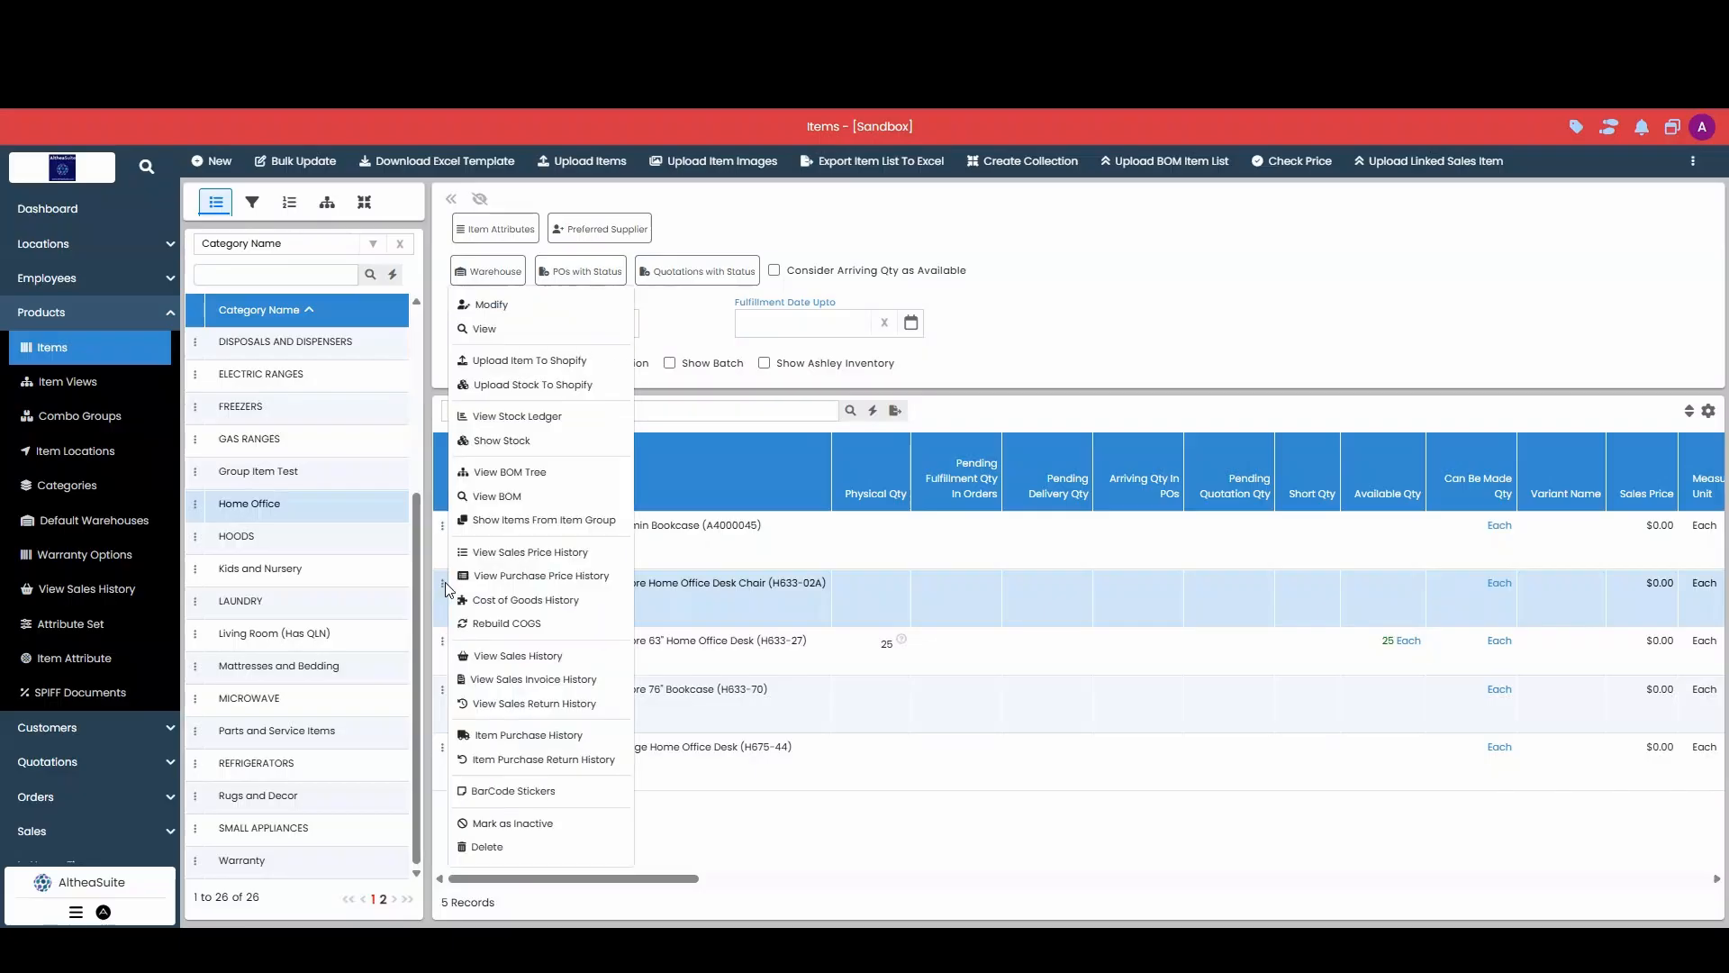
click(497, 306)
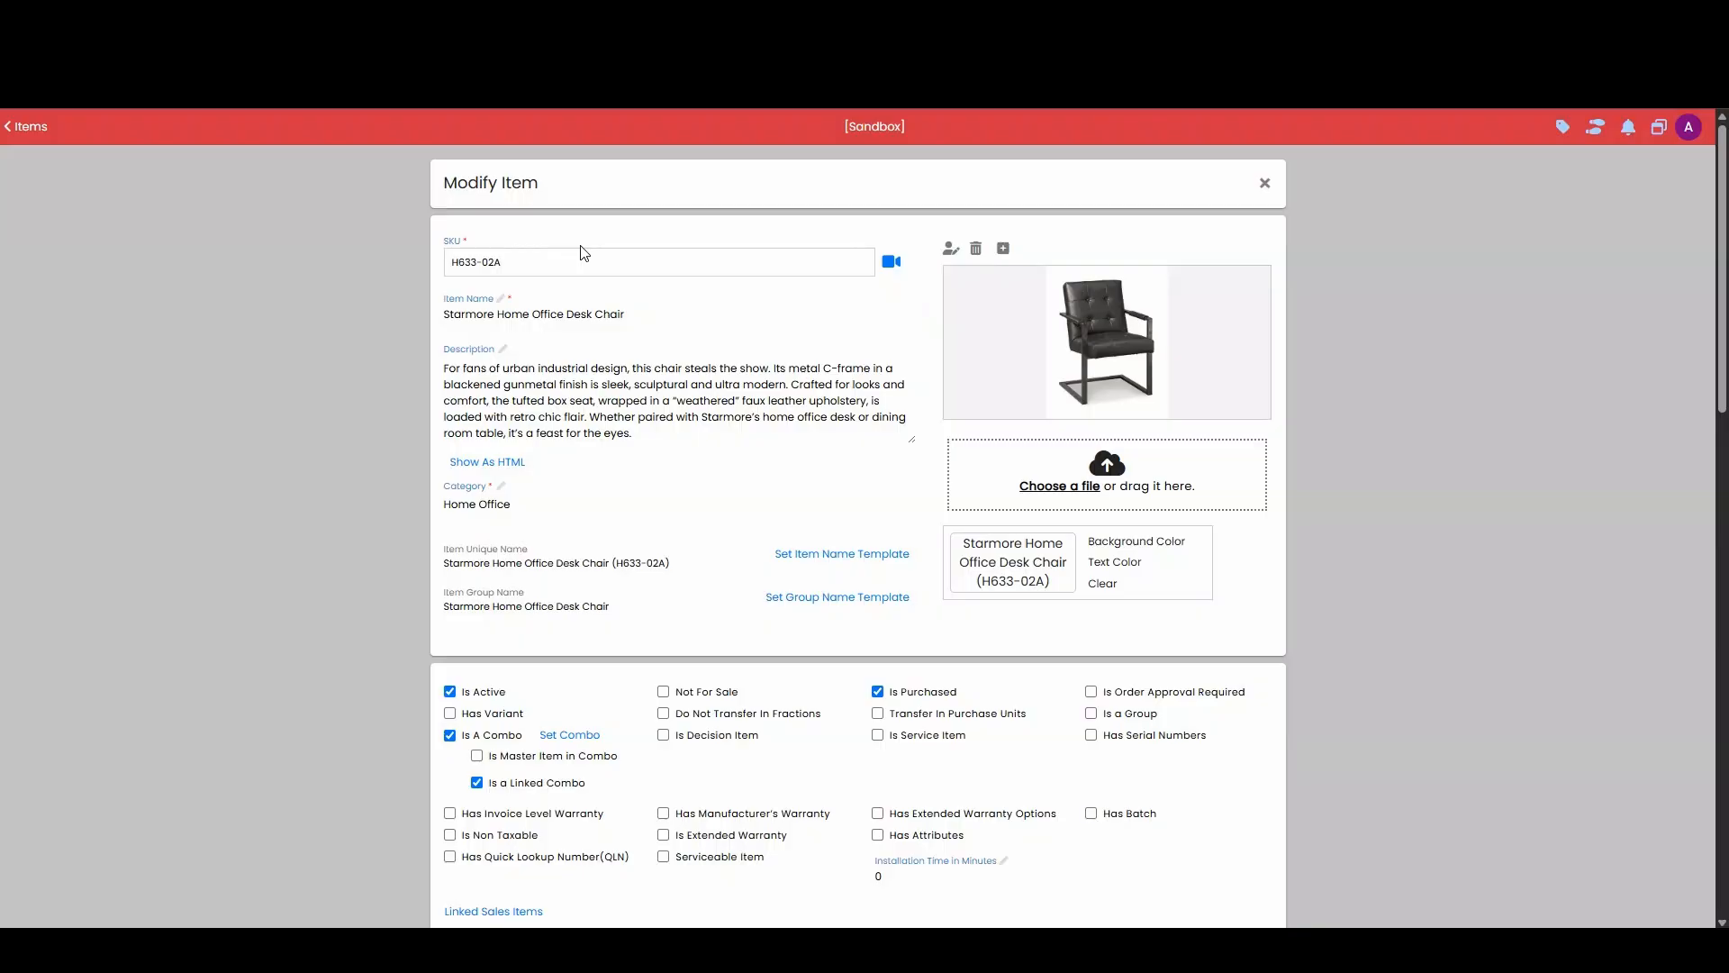
Step: Enable Has Attributes for the desk chair and assign it the Office Chair attribute set
scroll(576, 253, down, 2)
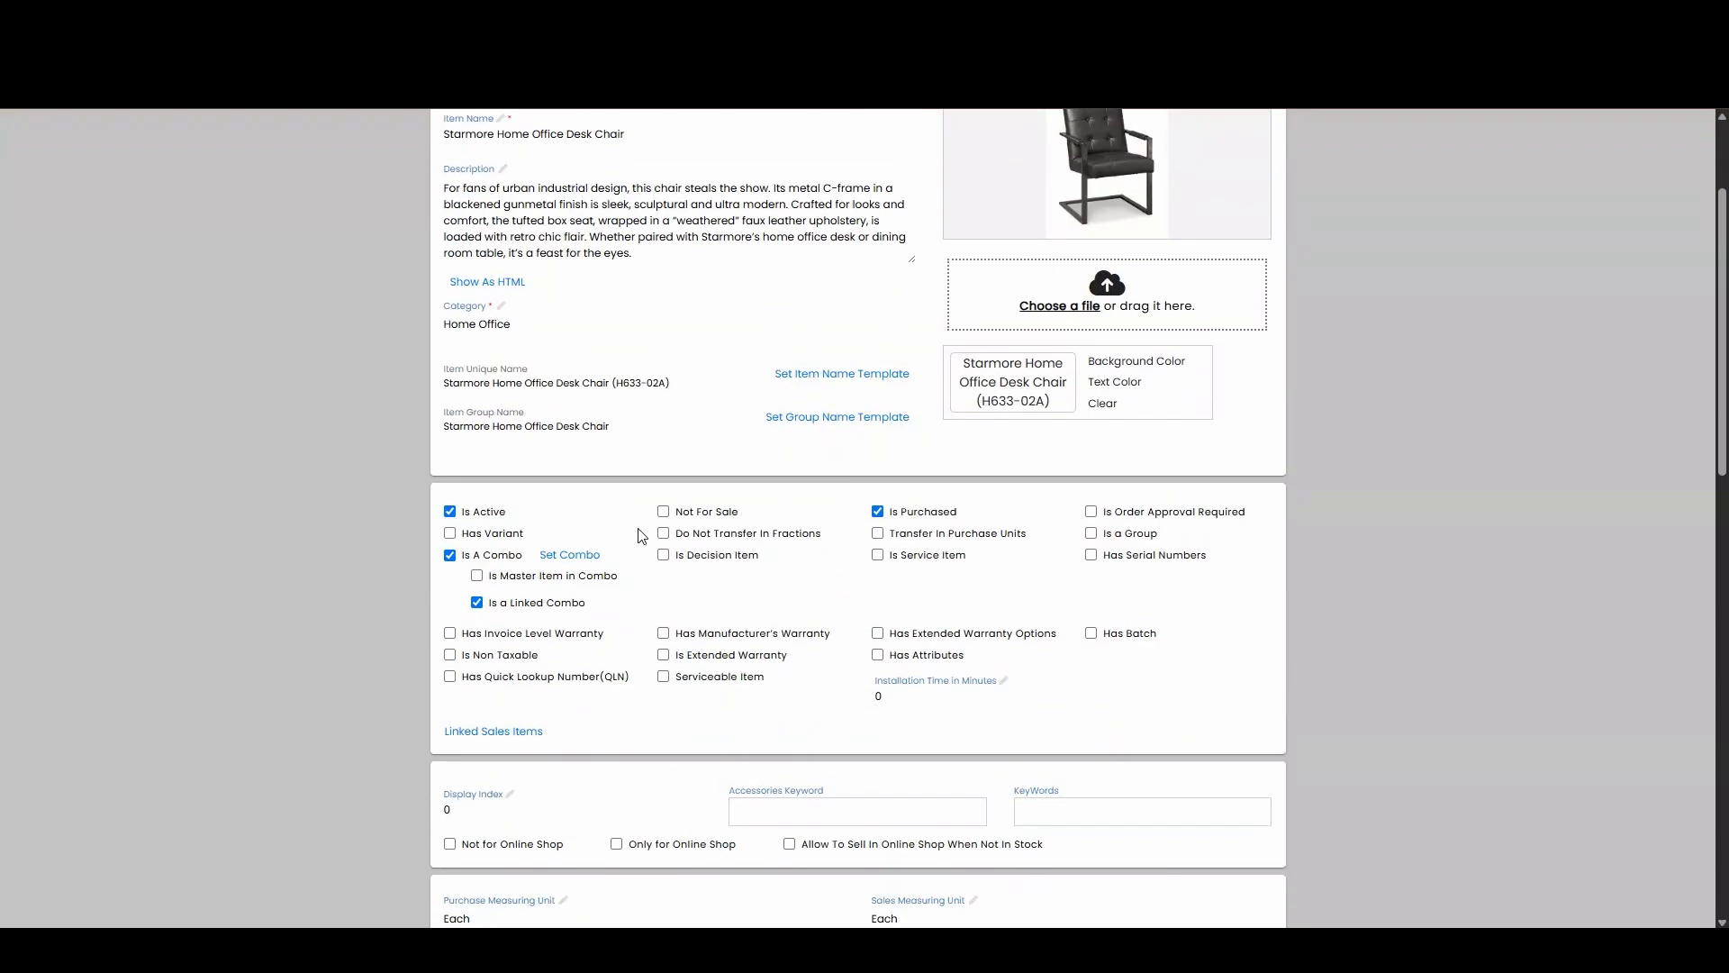
click(878, 656)
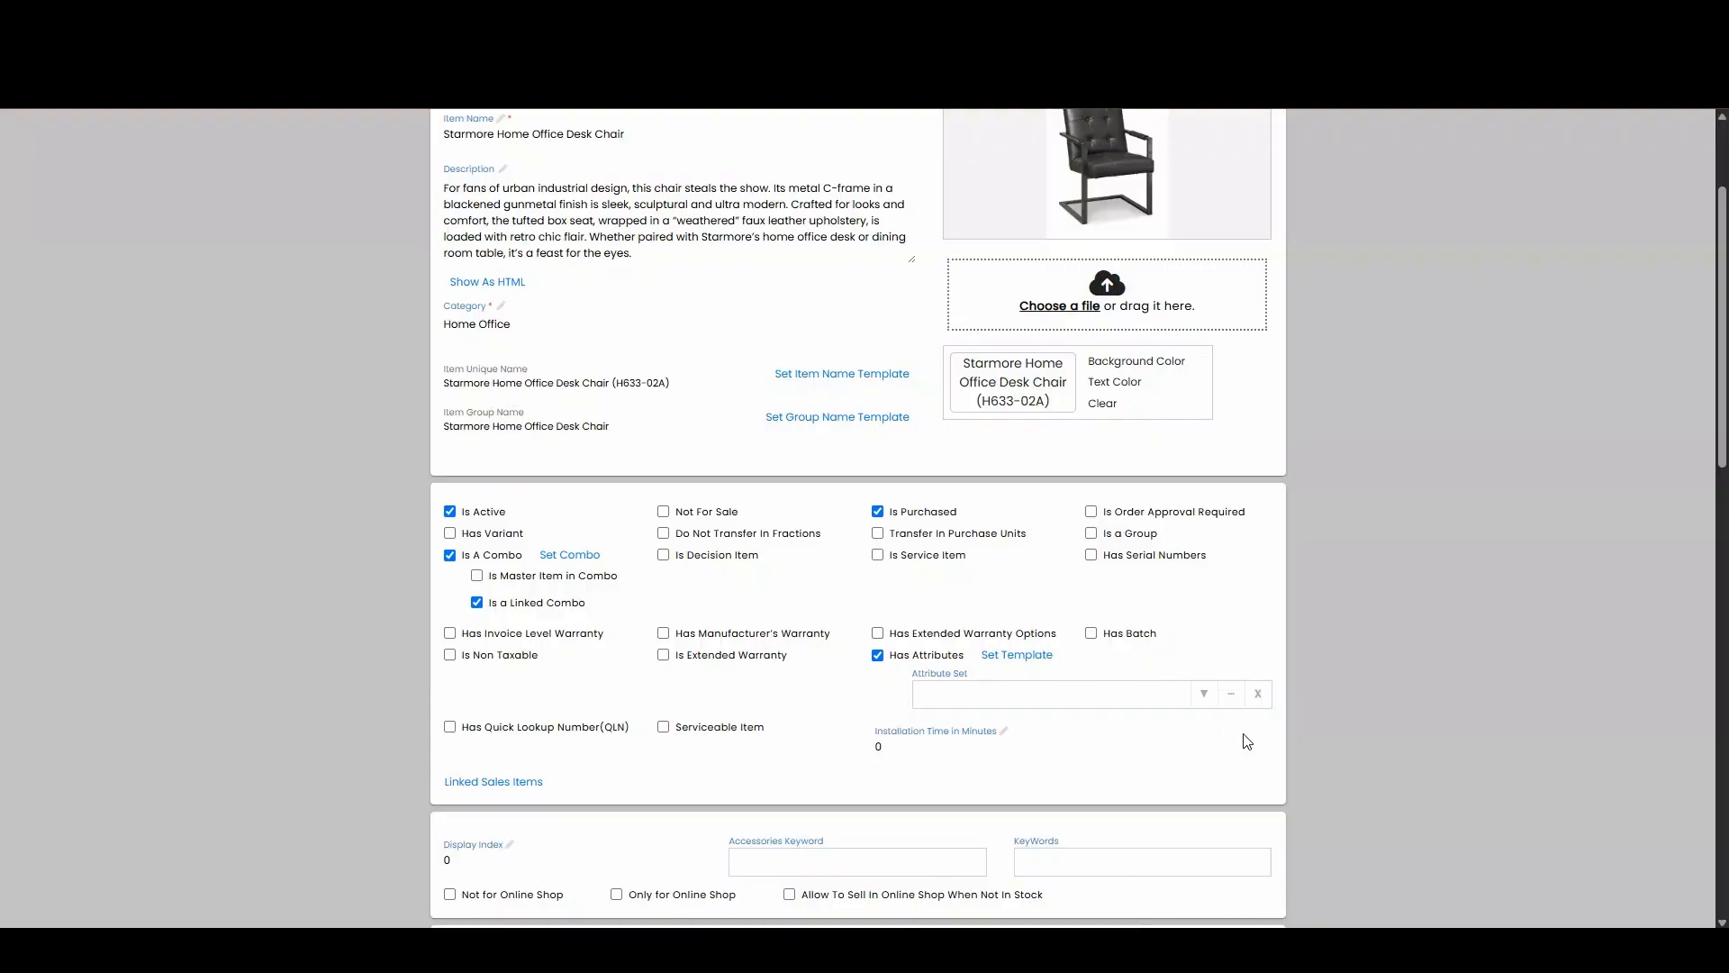
click(1204, 701)
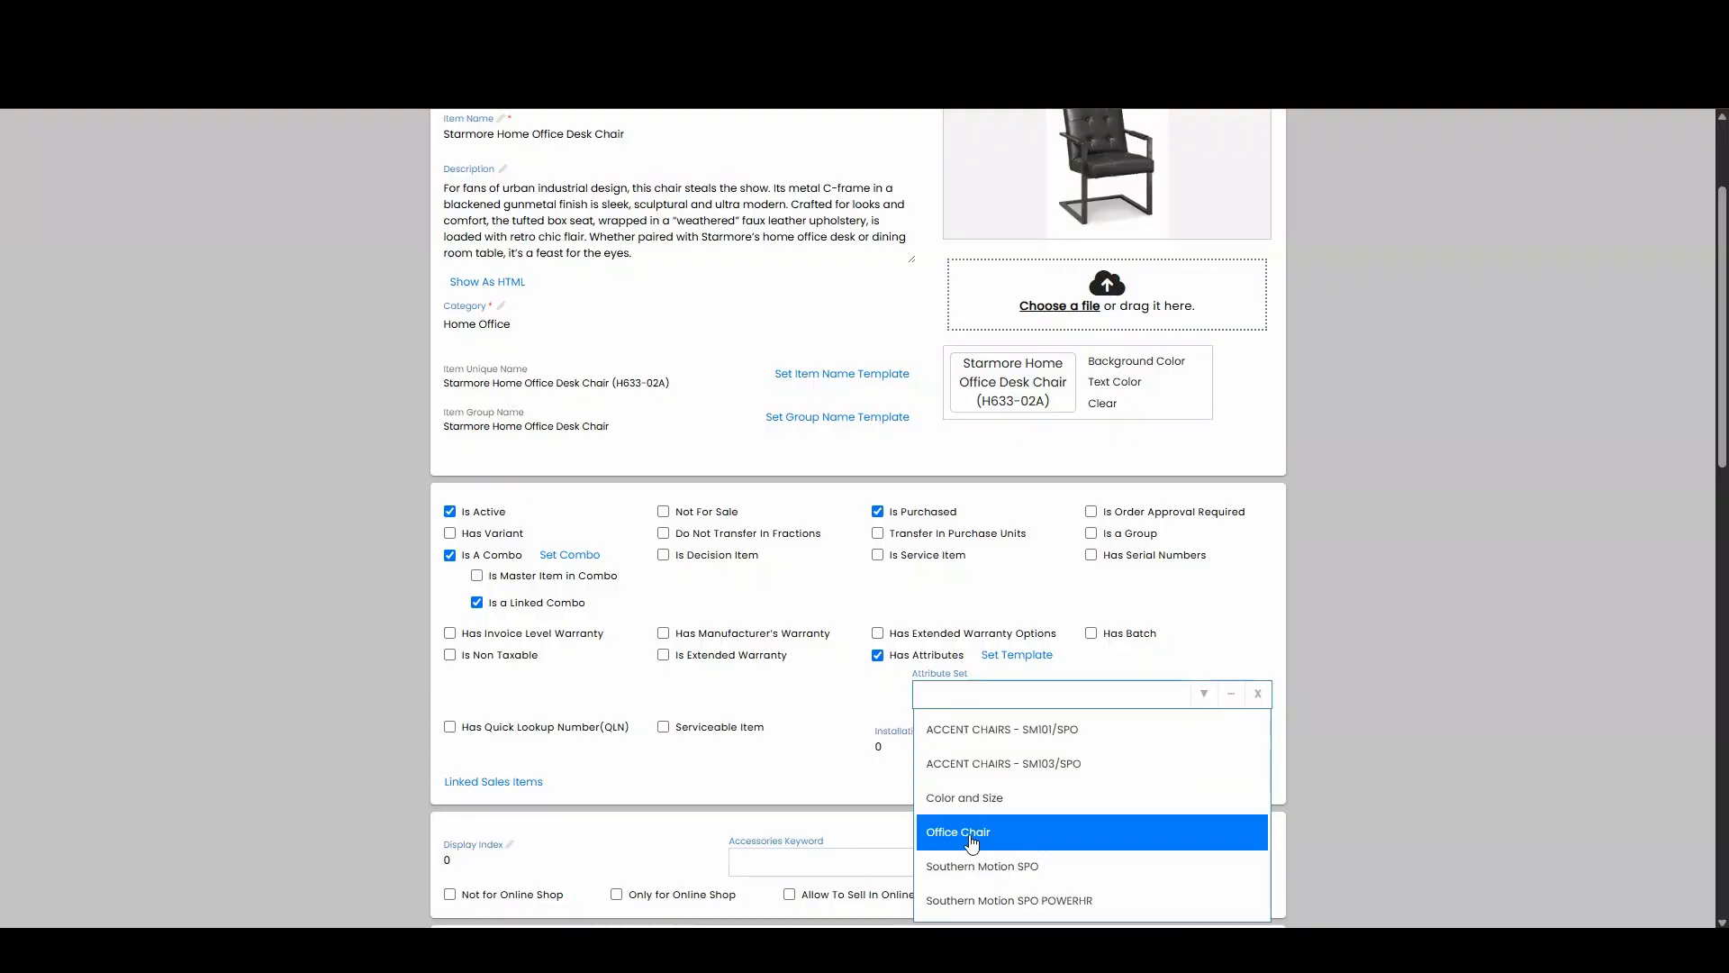
click(976, 834)
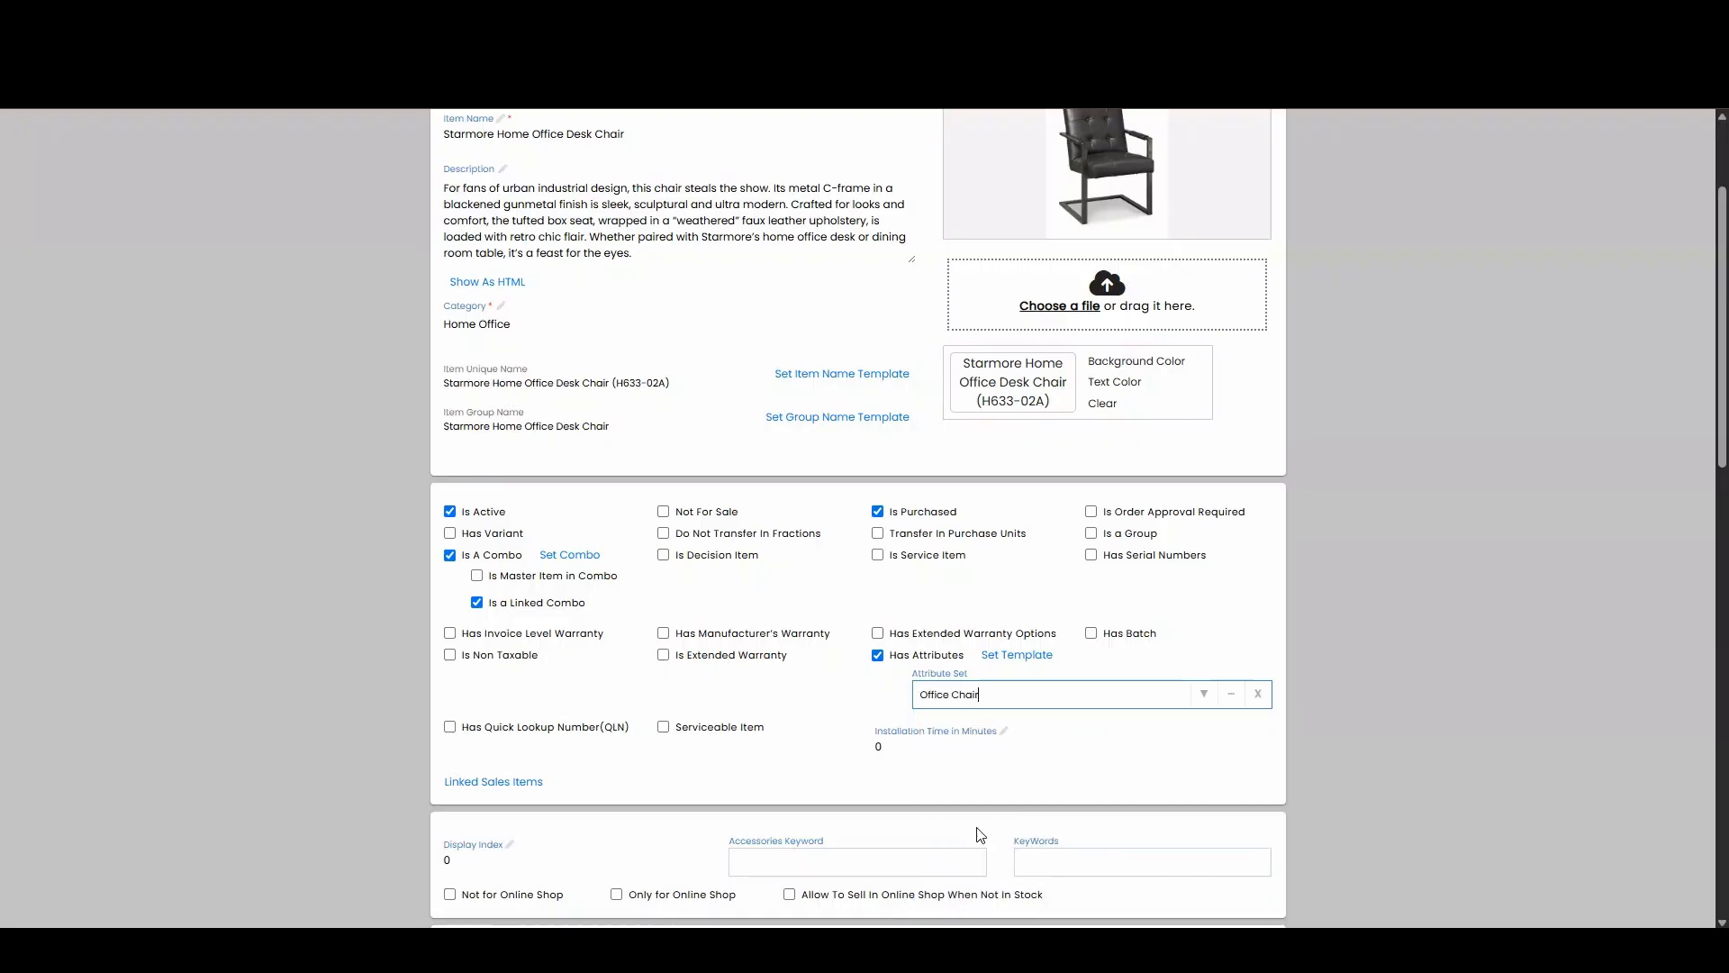
click(1386, 575)
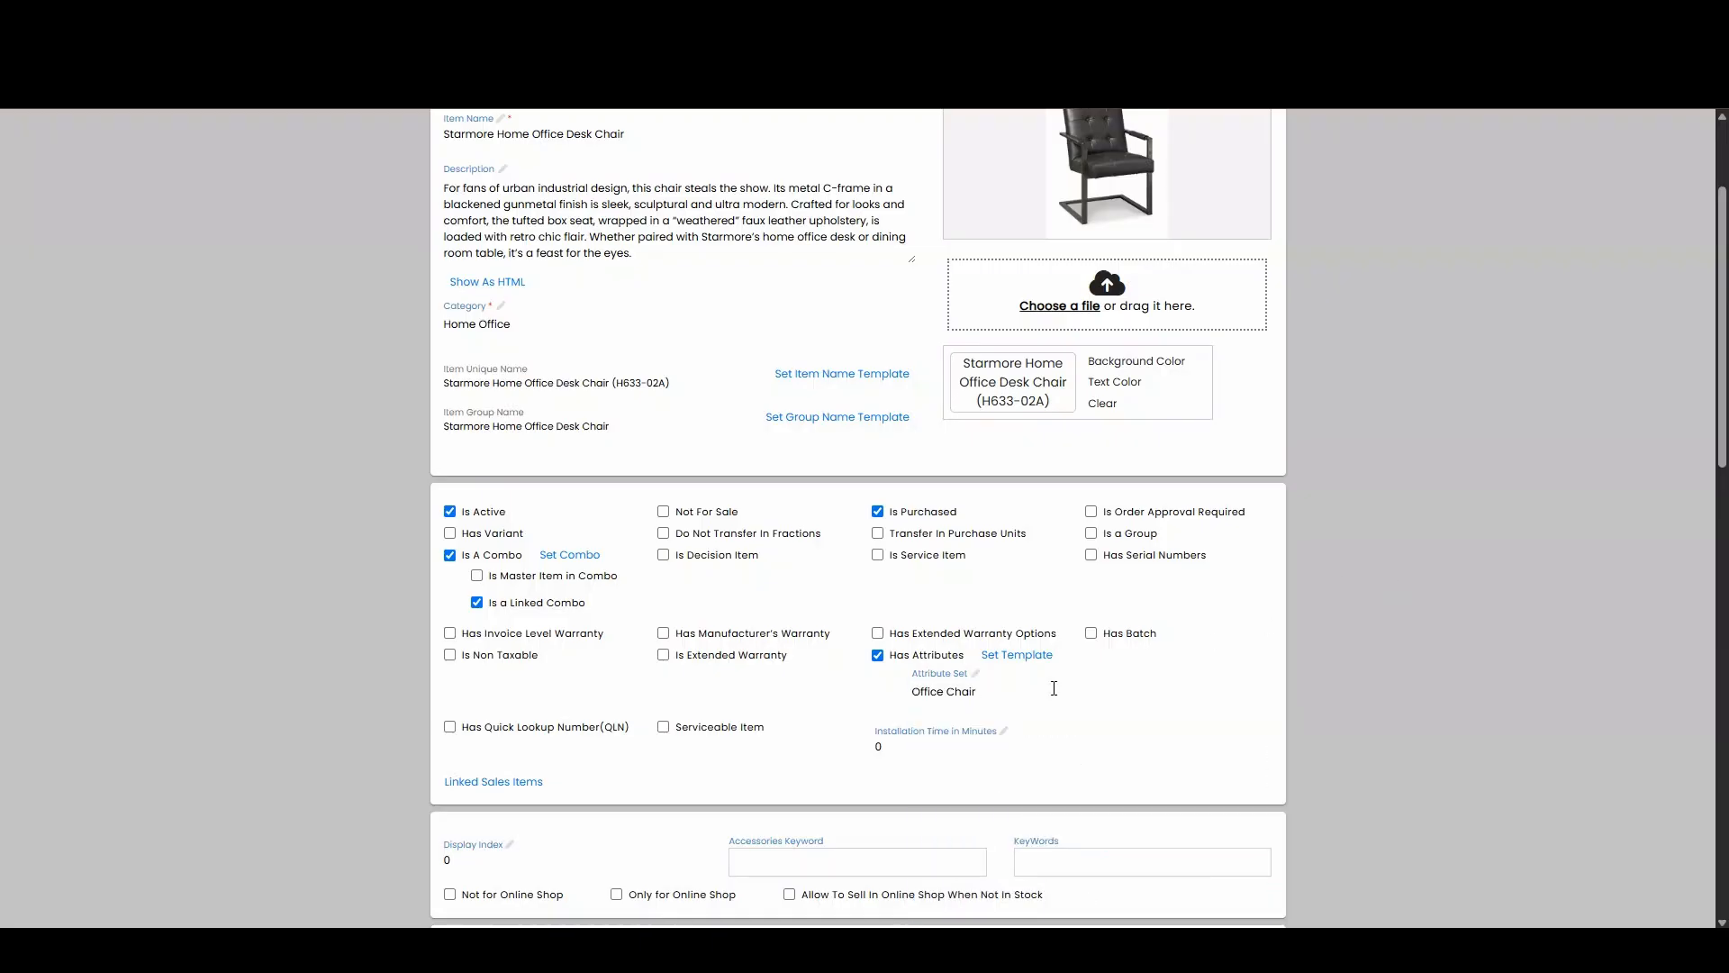
Step: Copy the desk chair's SKU H633-02A and save the item's changes
scroll(1054, 688, up, 3)
drag(640, 262, 372, 265)
key(ctrl+c)
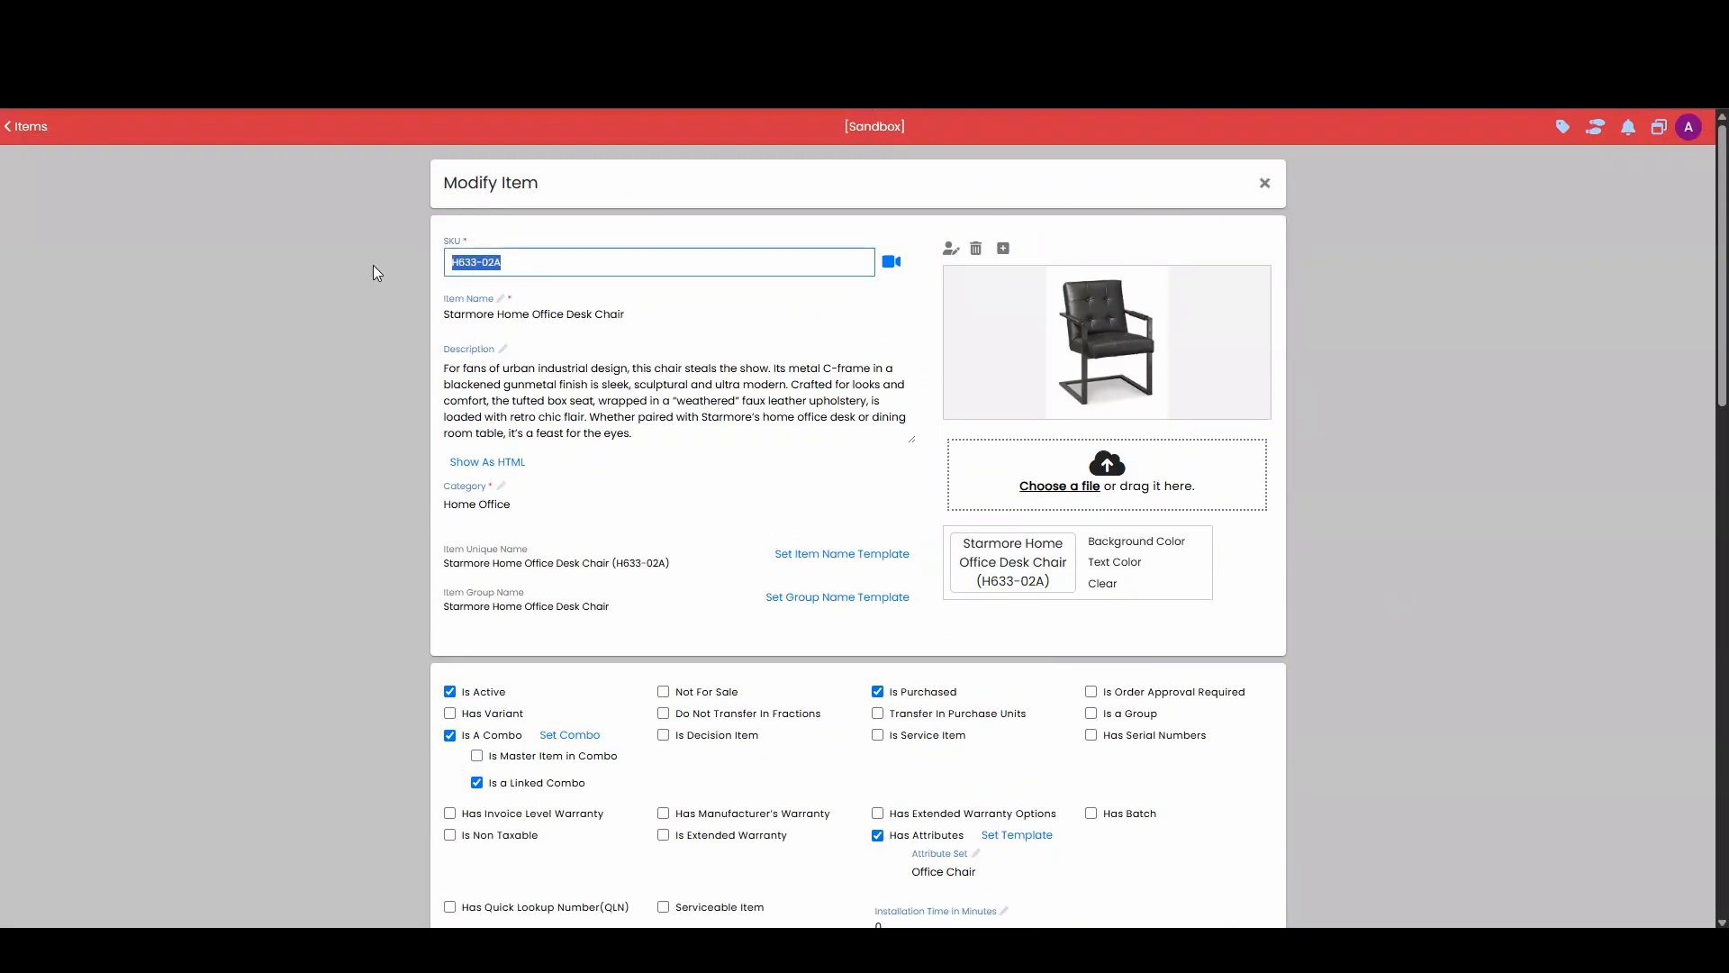
scroll(1418, 478, down, 6)
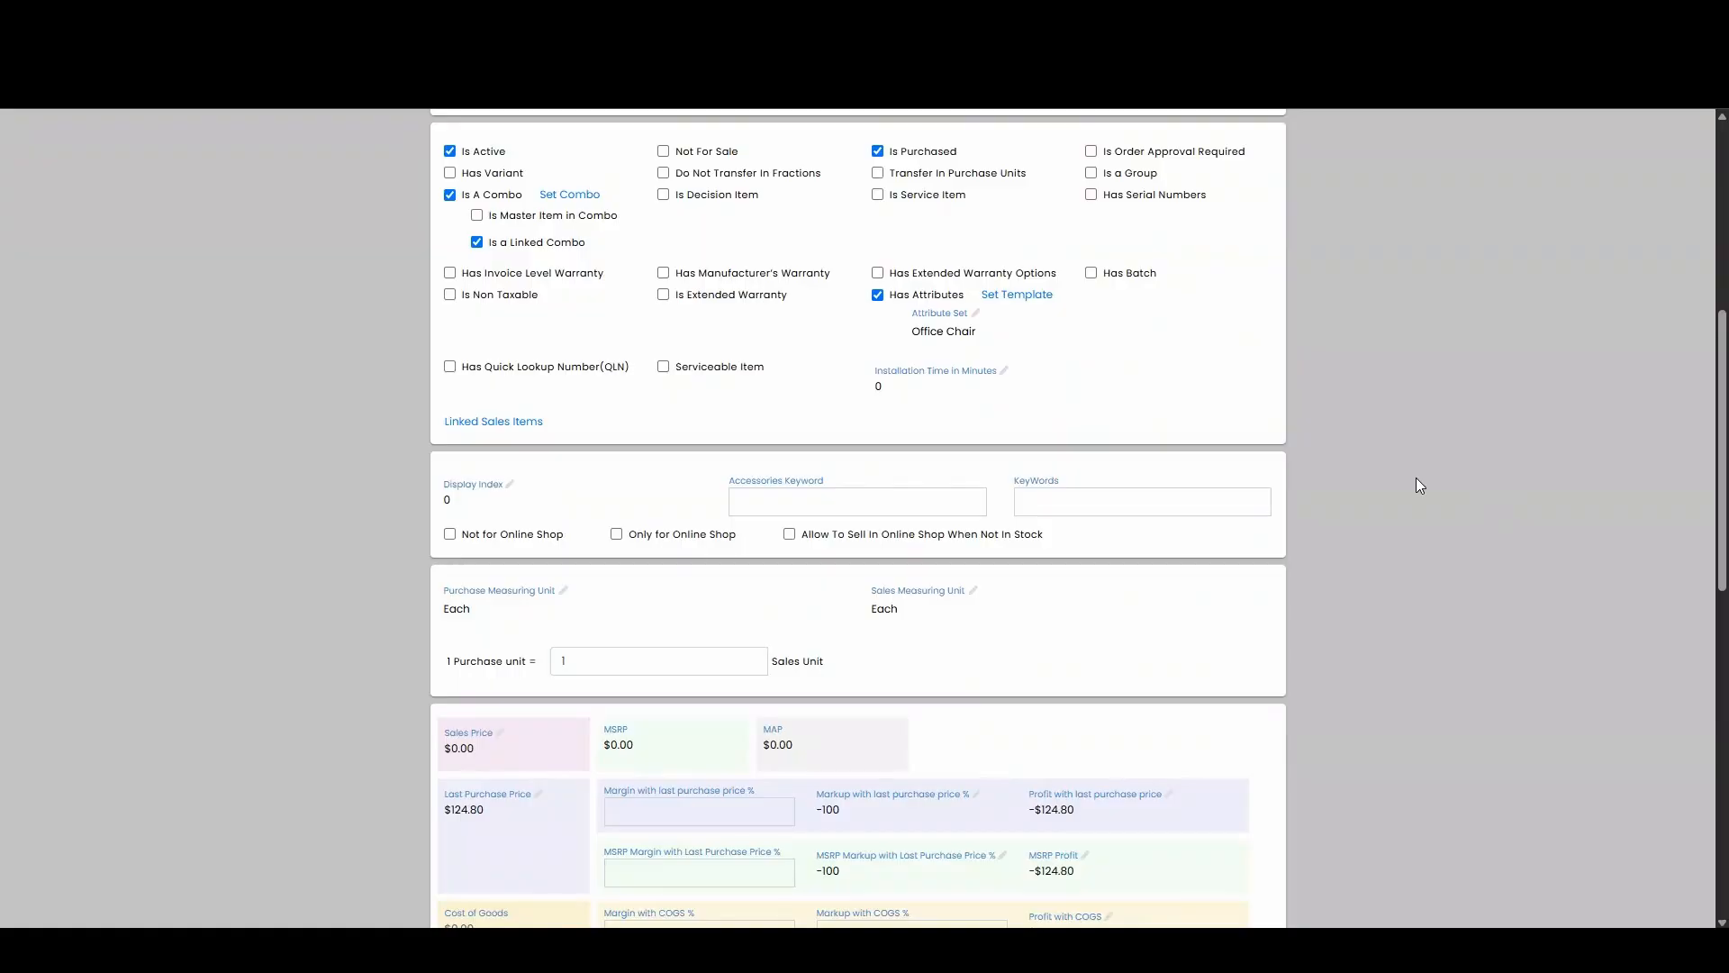
scroll(1413, 478, down, 10)
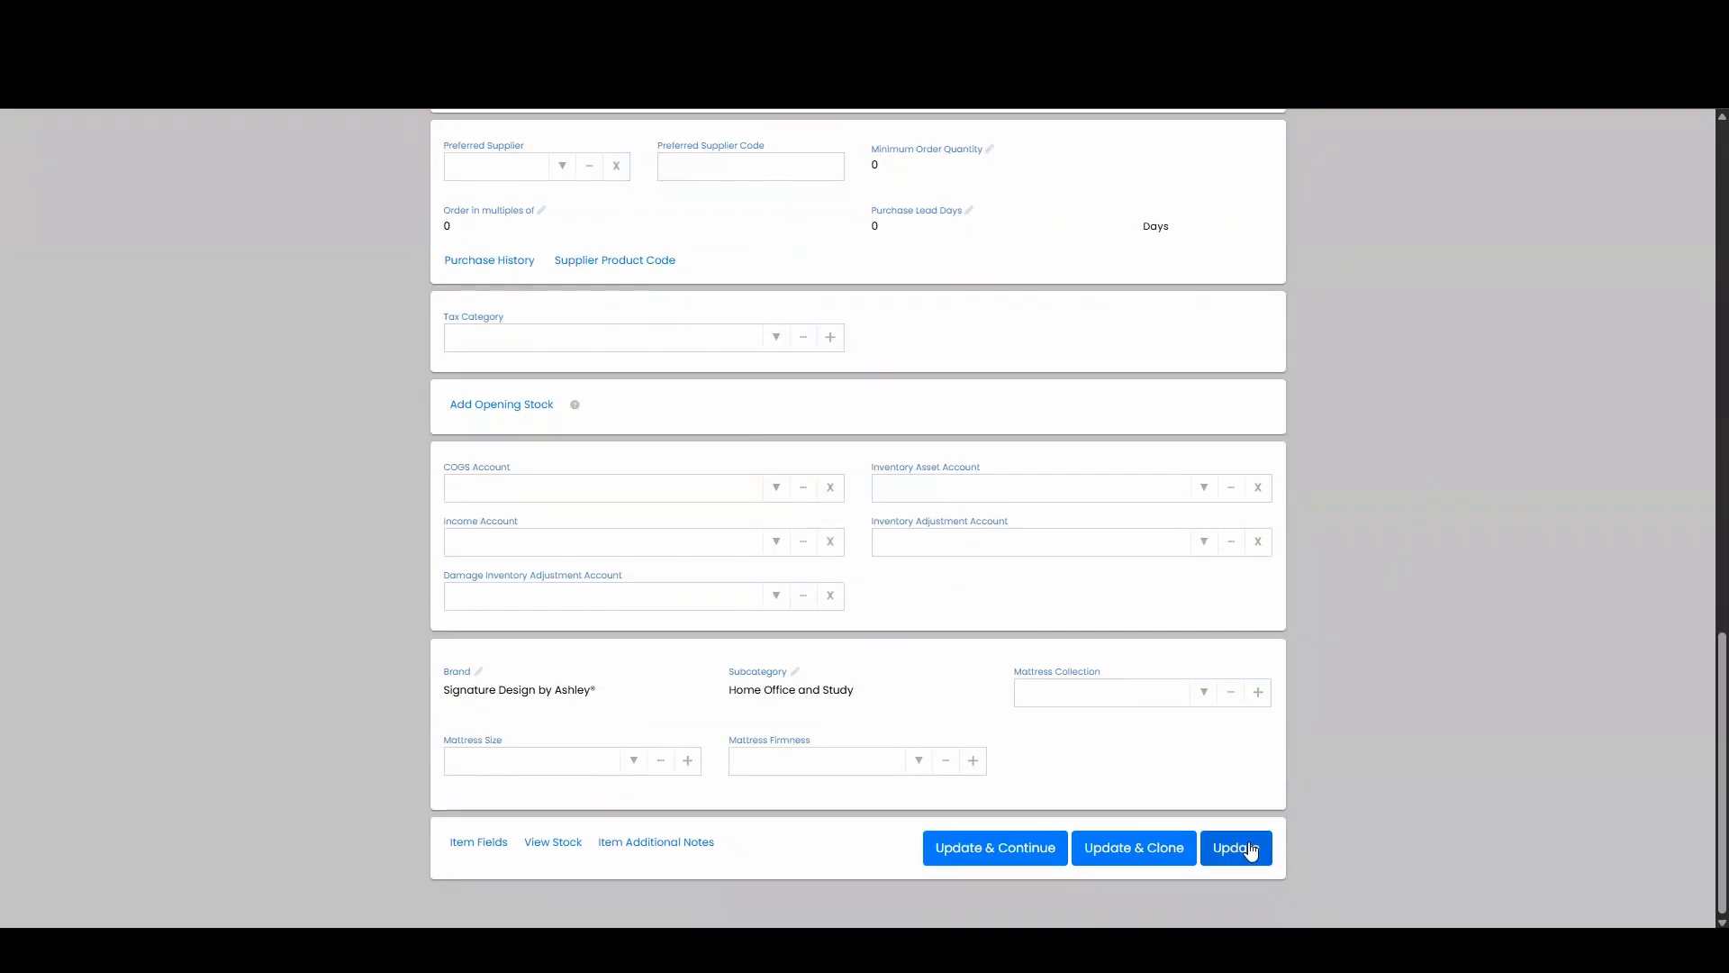
click(1250, 850)
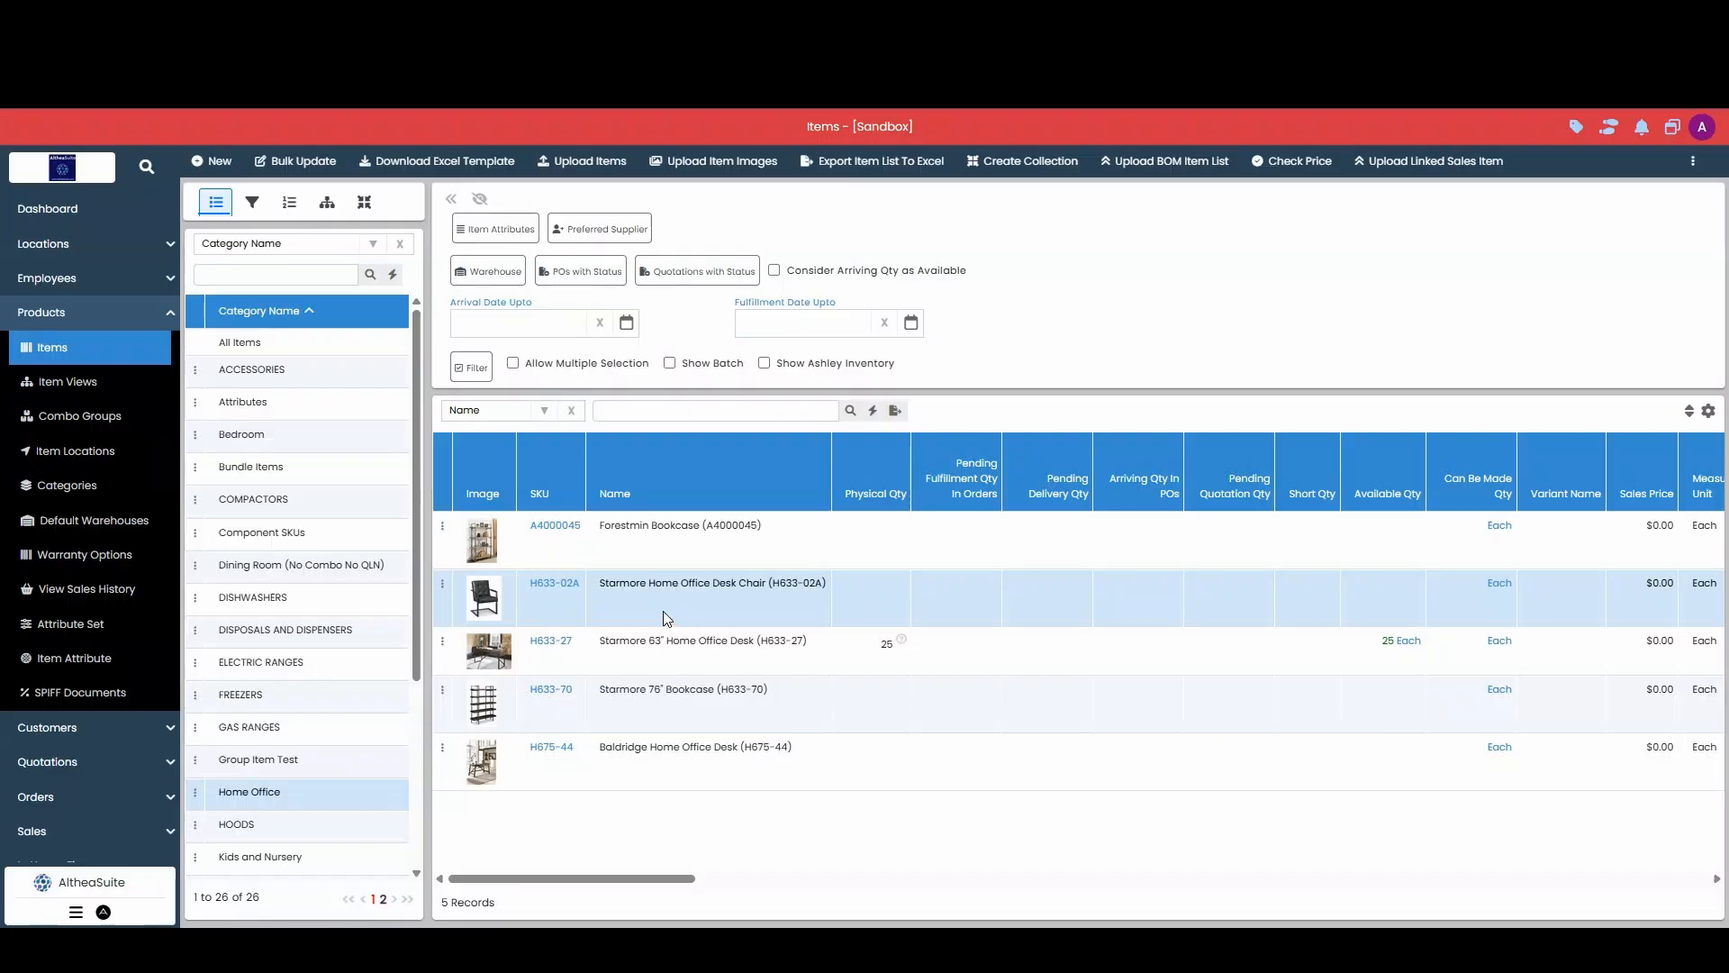
Step: Go to the list of orders and start a new order
click(144, 315)
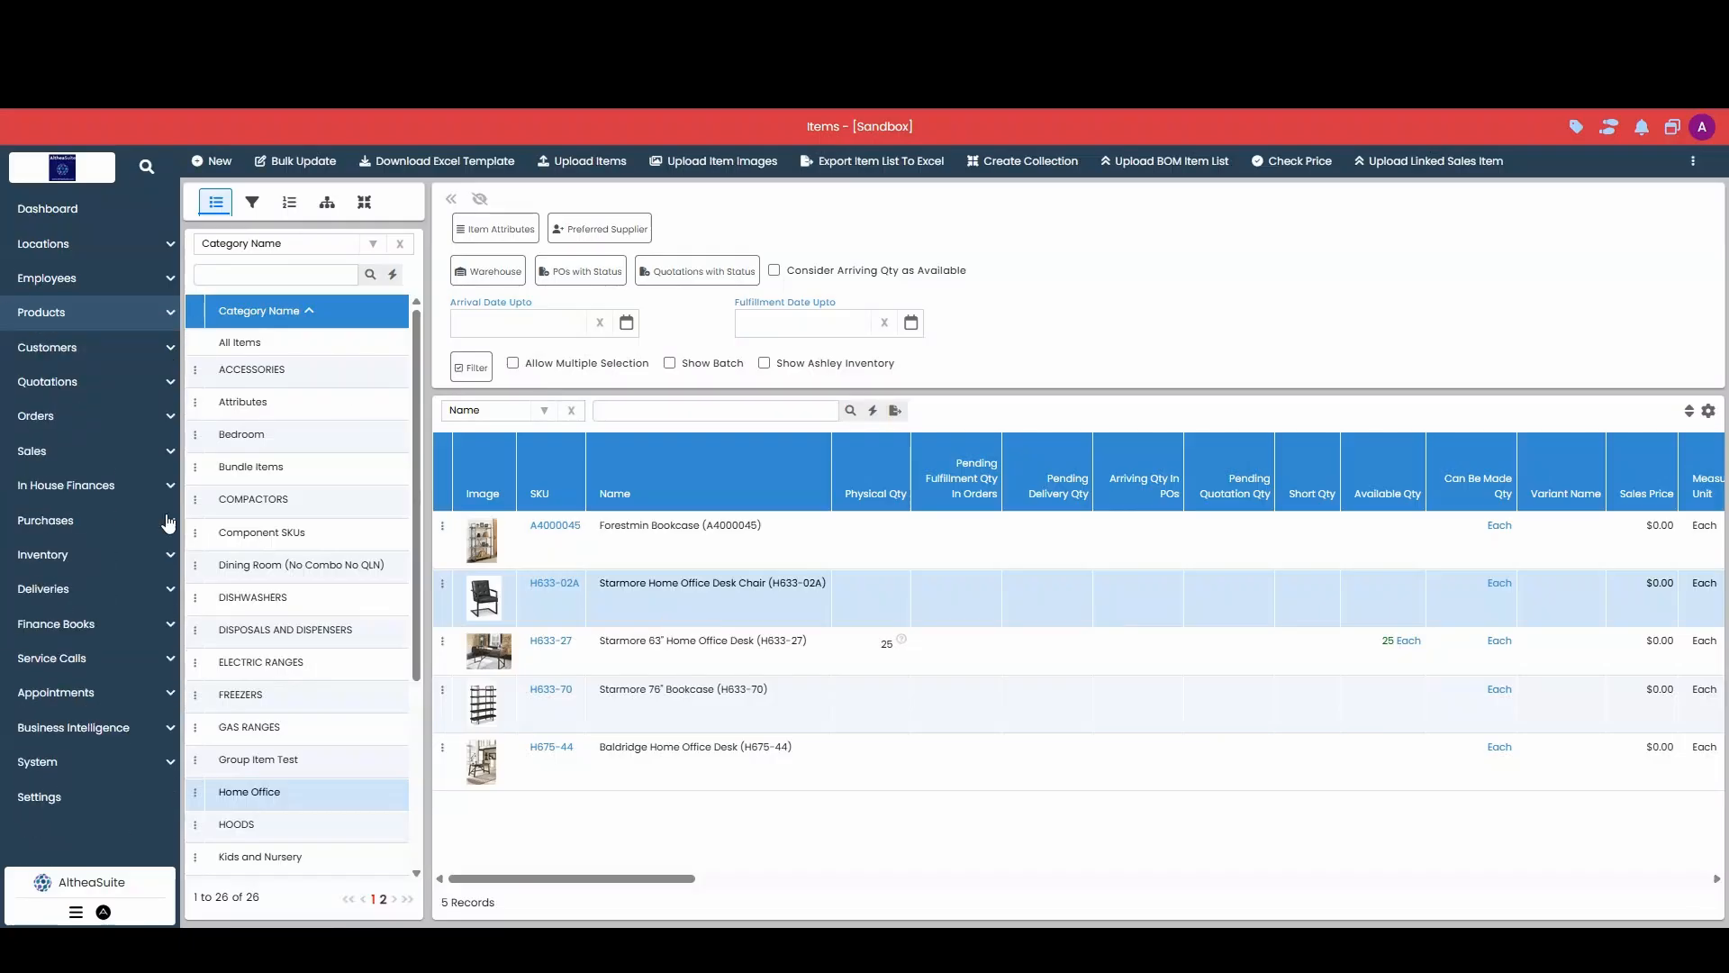
click(90, 421)
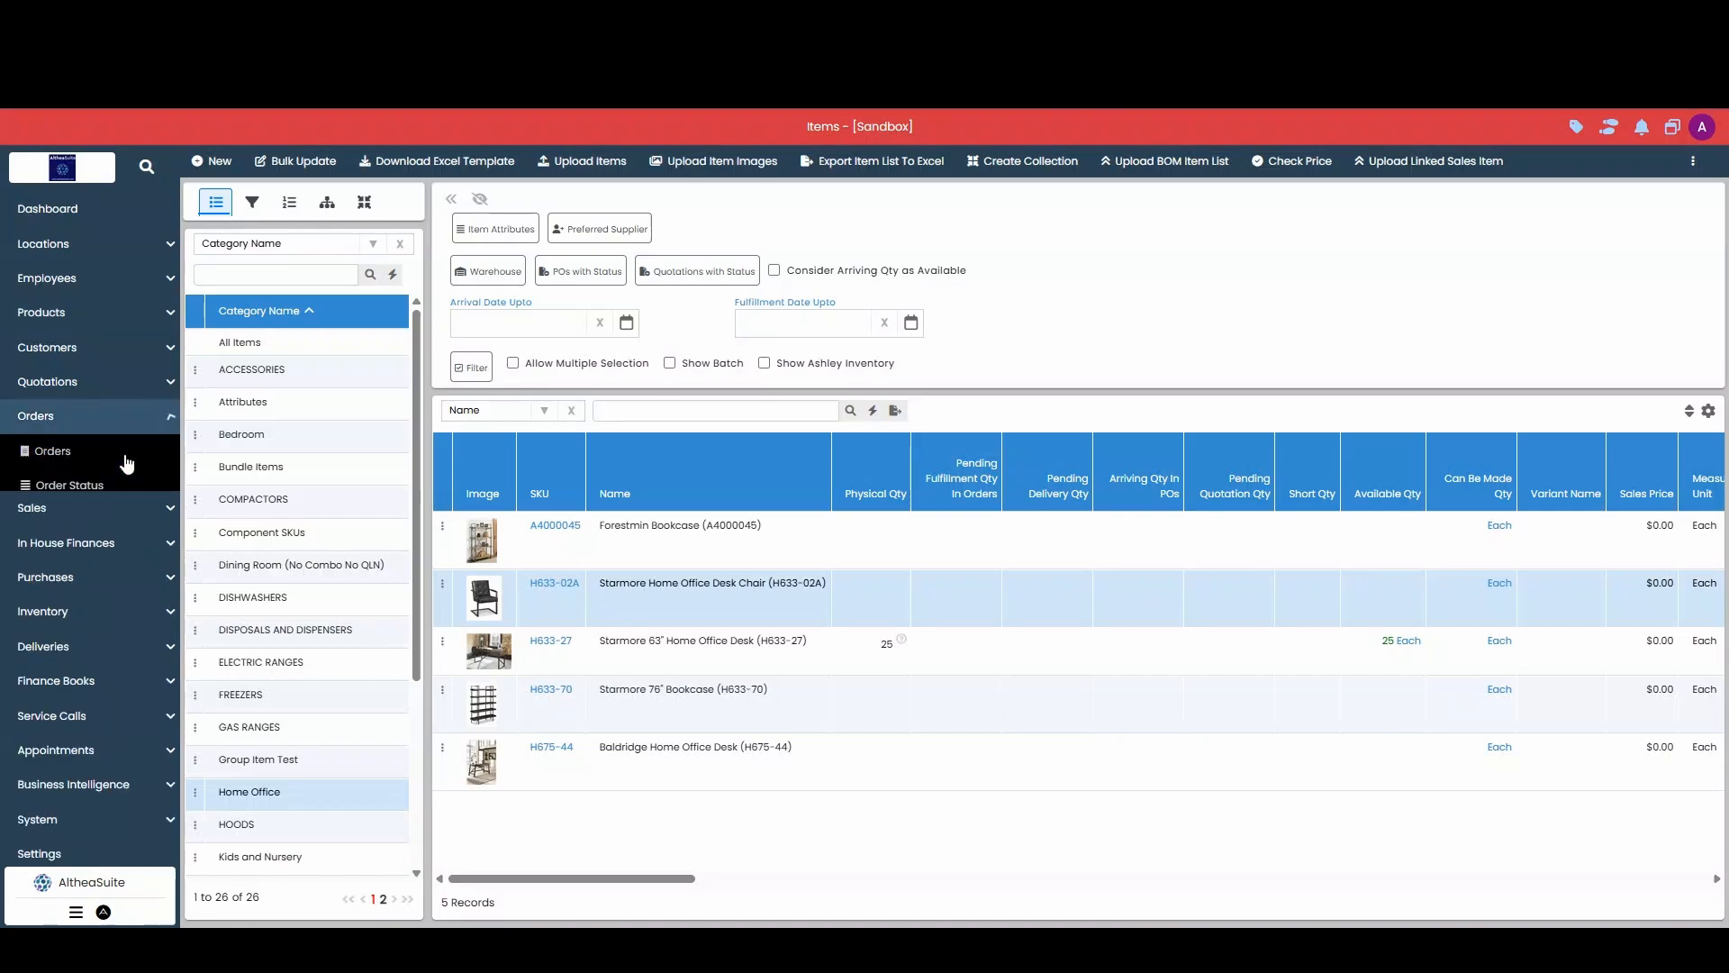
click(128, 452)
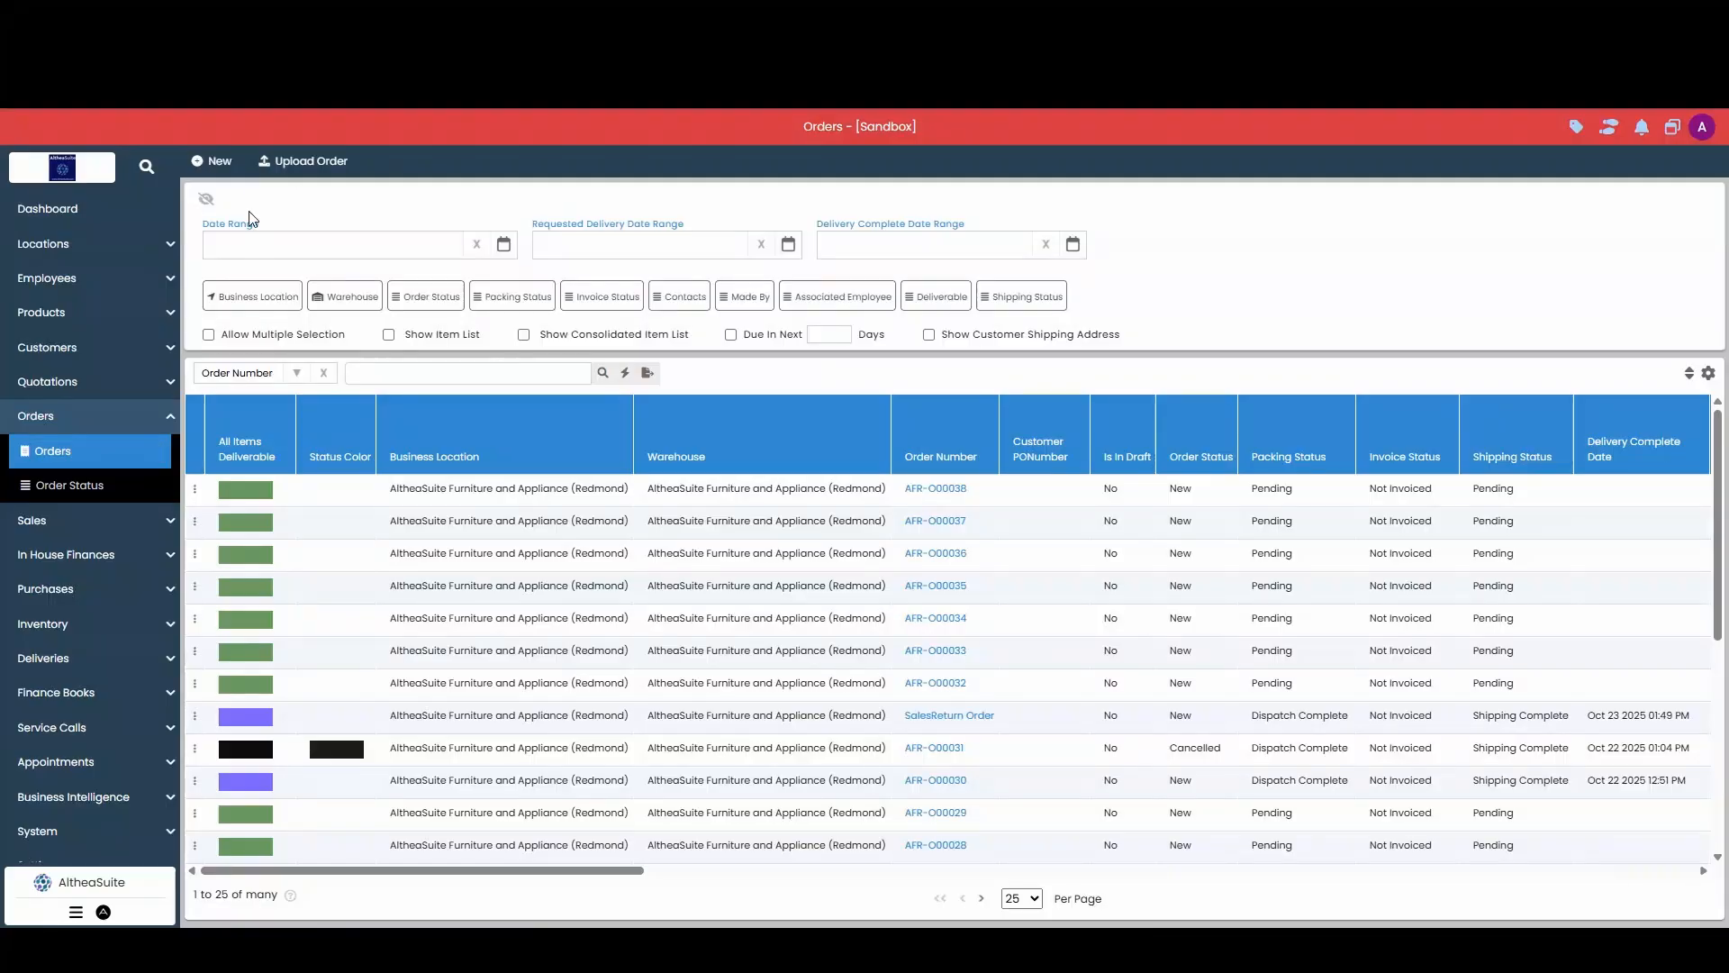
click(218, 162)
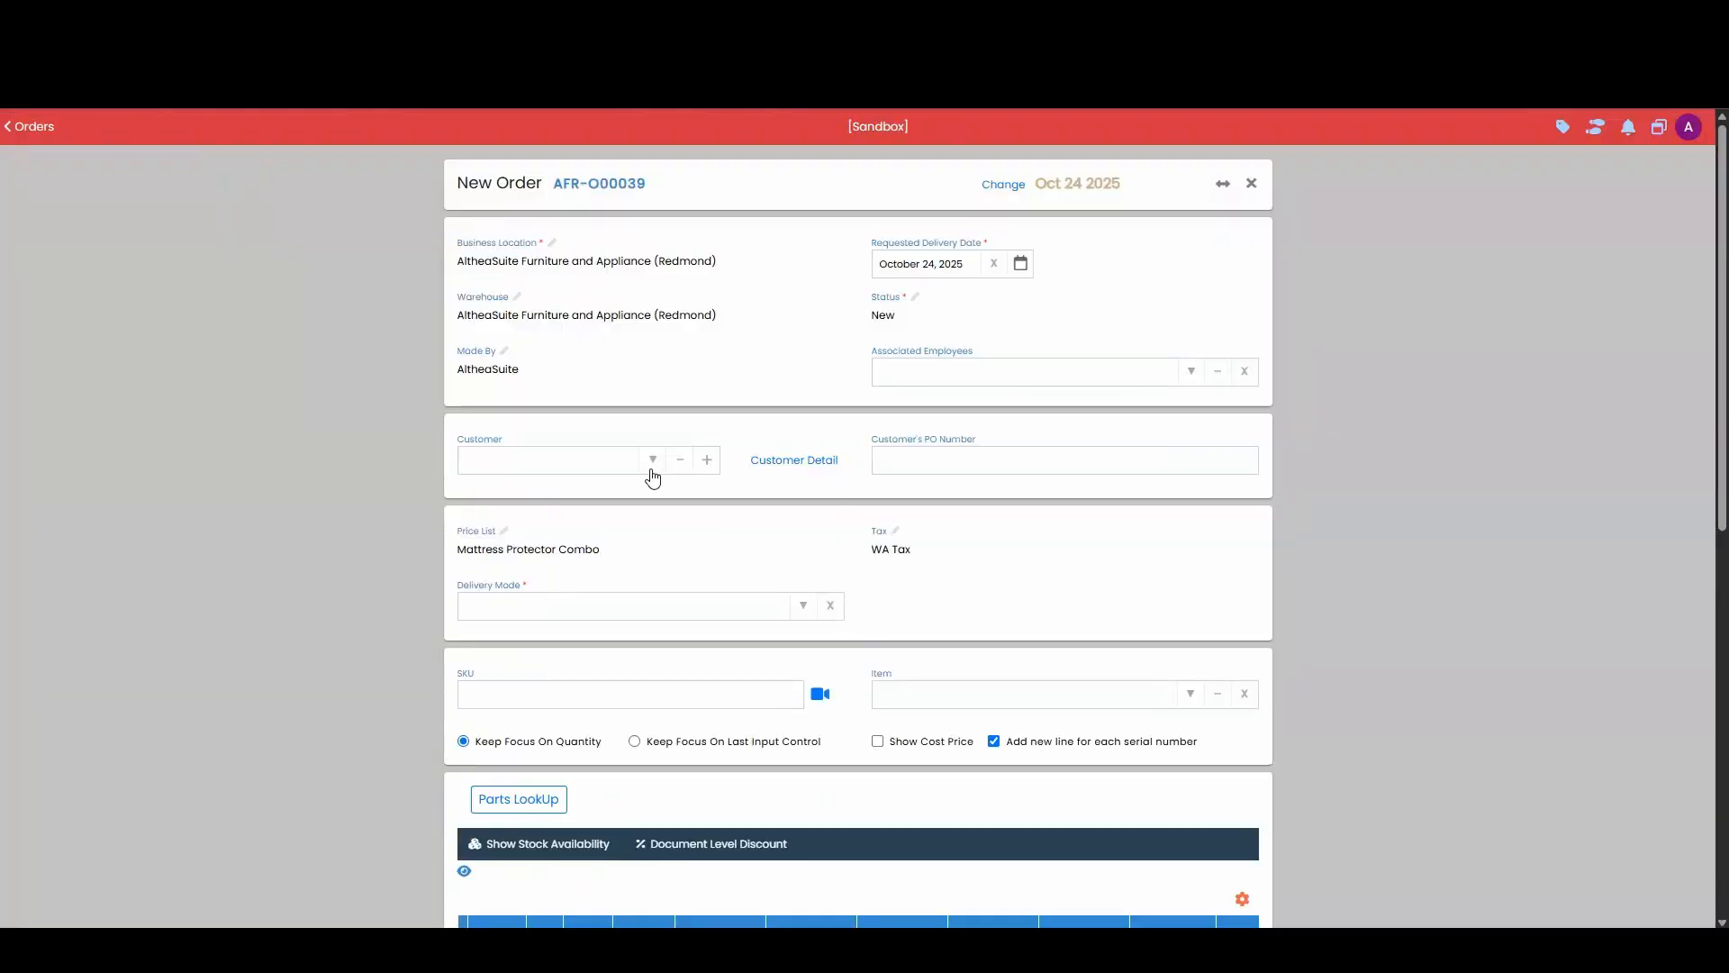
Step: Select the first listed customer for the order and set the delivery mode to "All items will be delivered to shipping address"
click(652, 461)
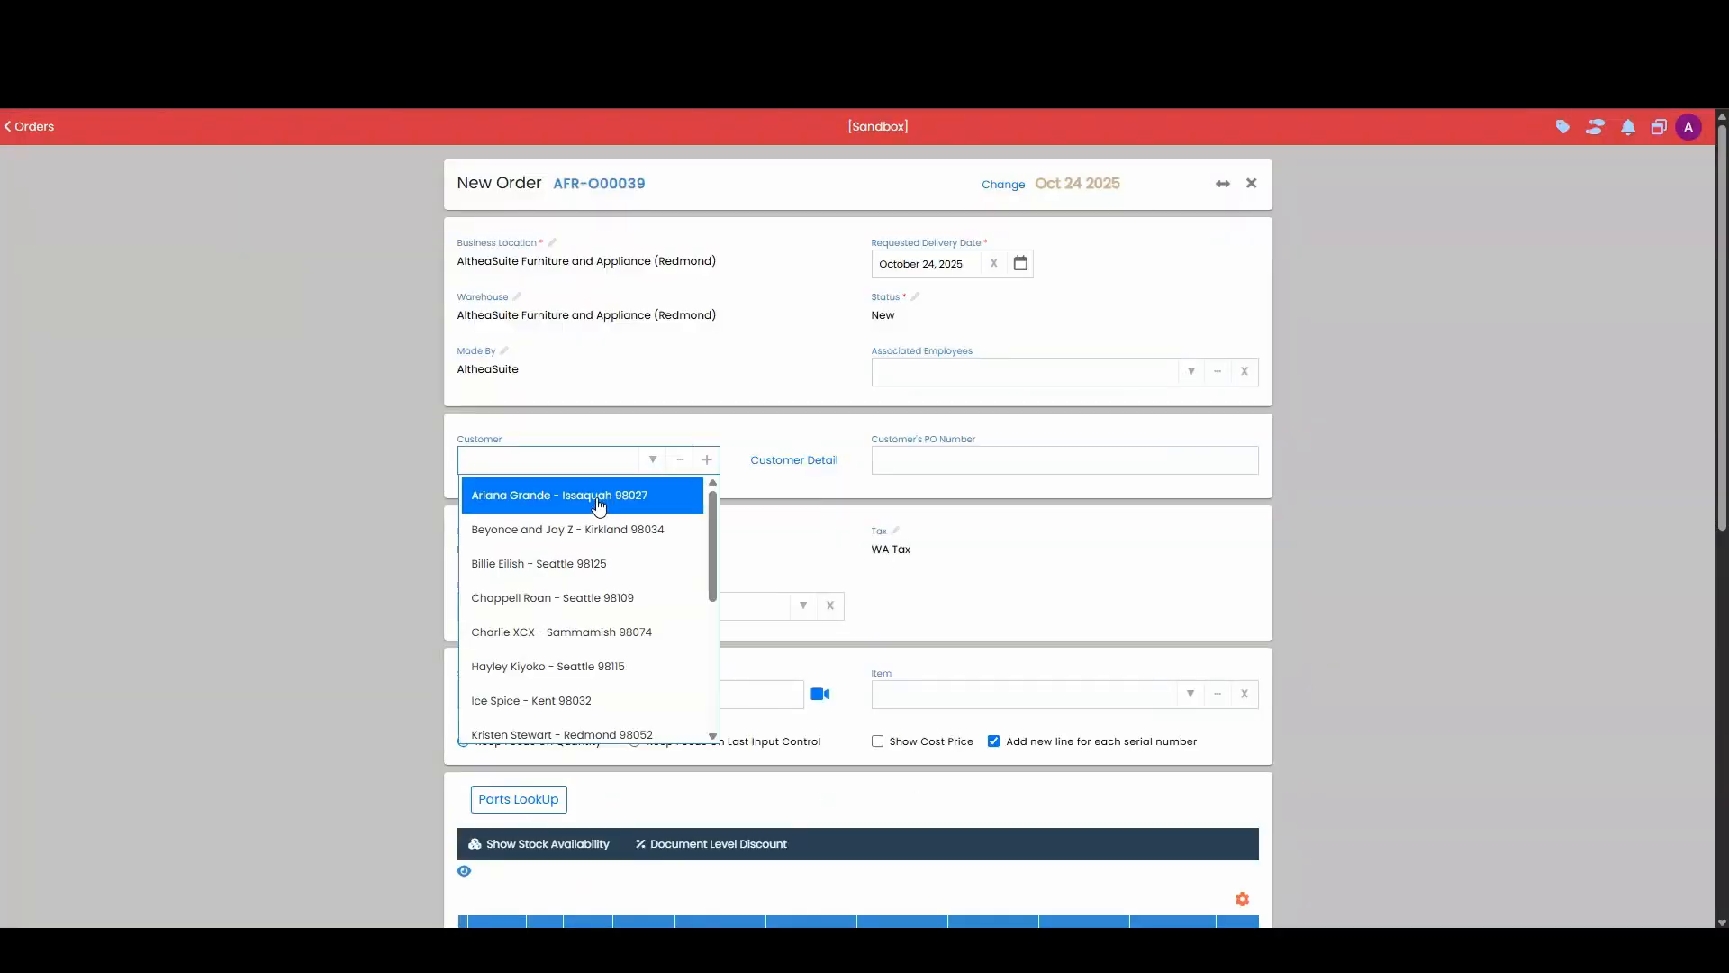
click(655, 497)
scroll(934, 594, down, 1)
scroll(934, 594, down, 3)
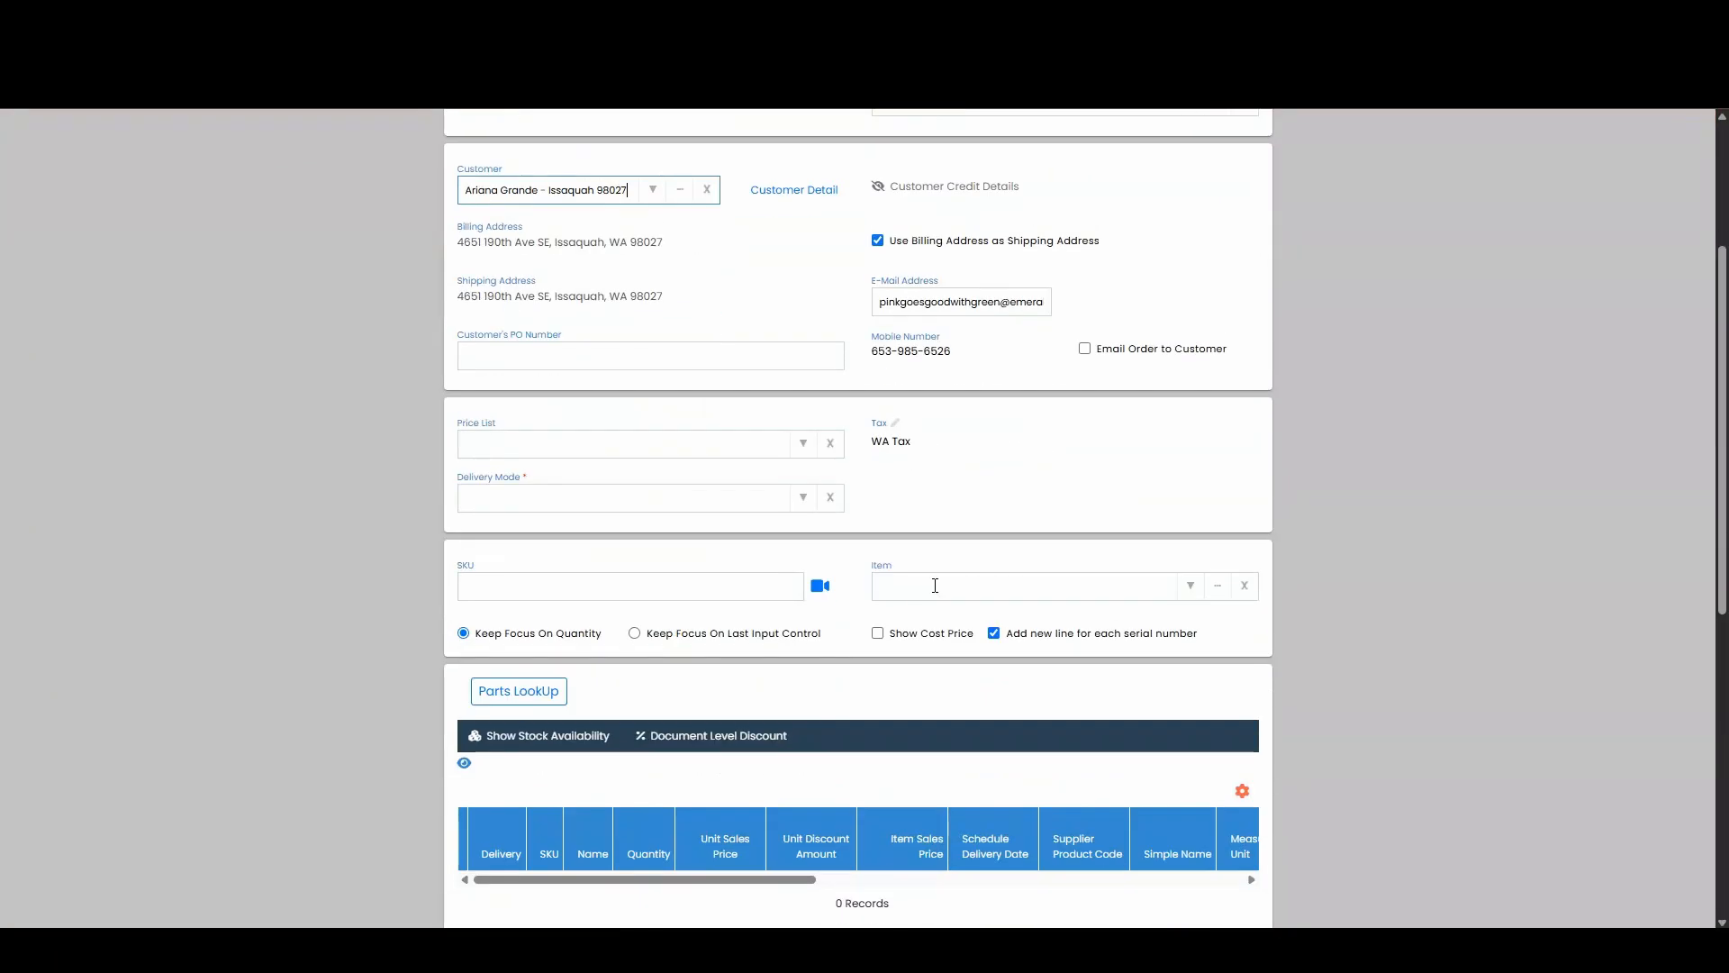
click(802, 498)
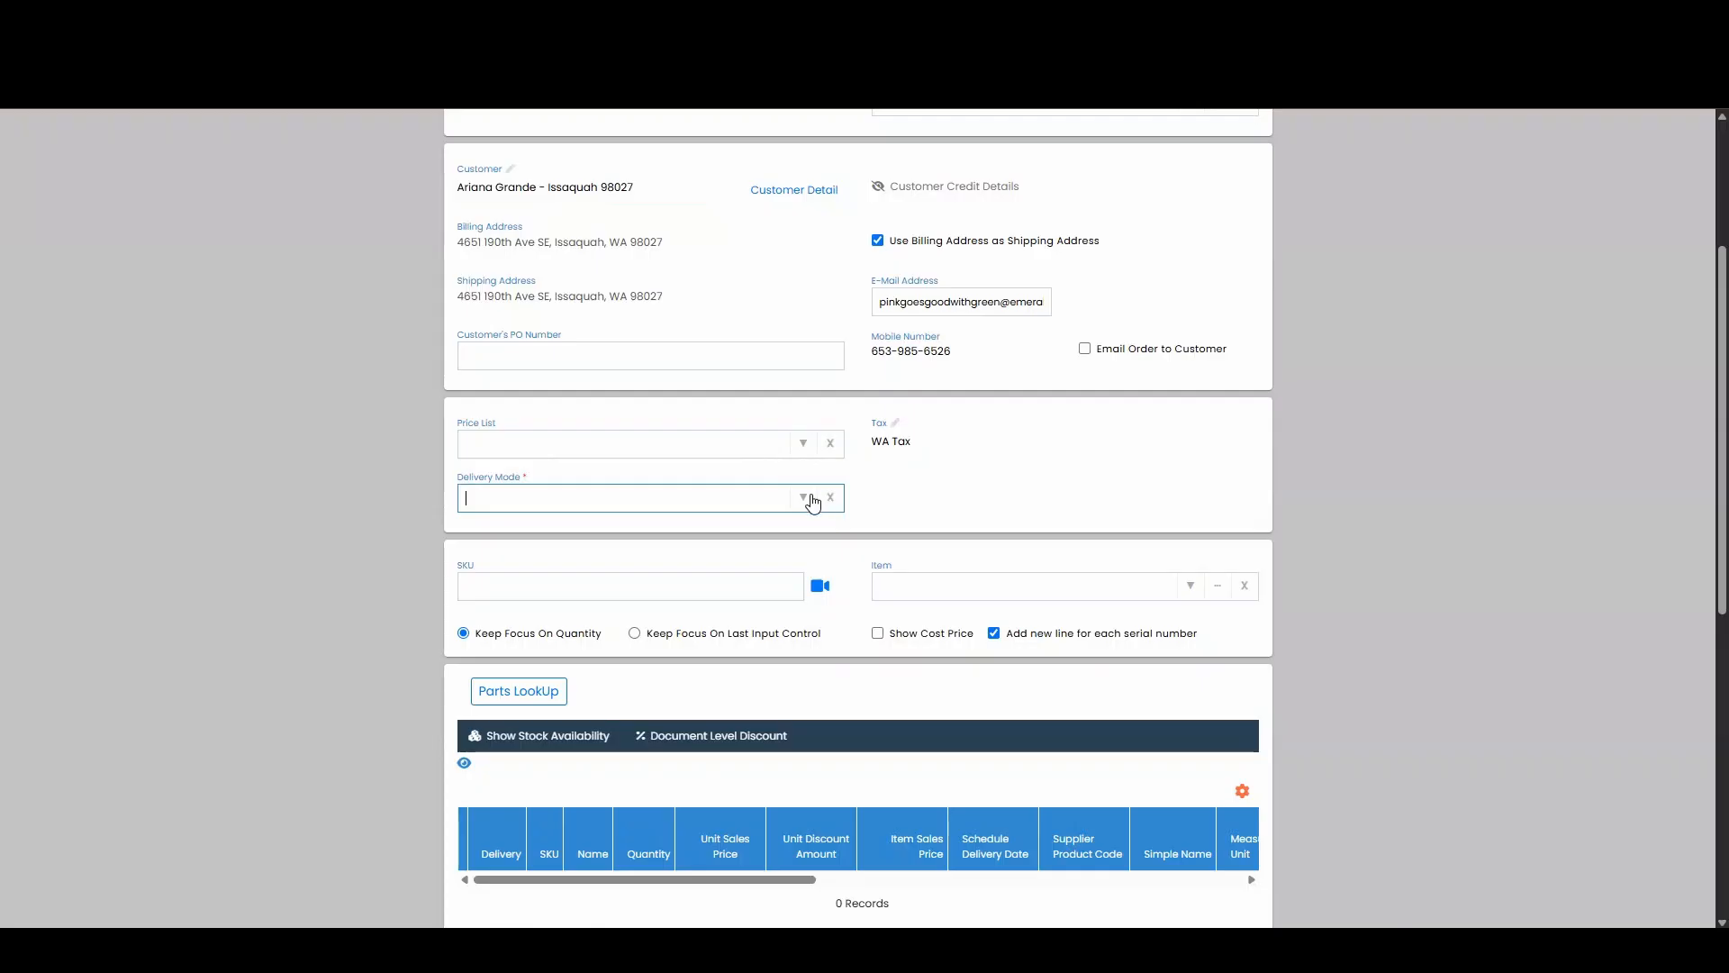
click(679, 568)
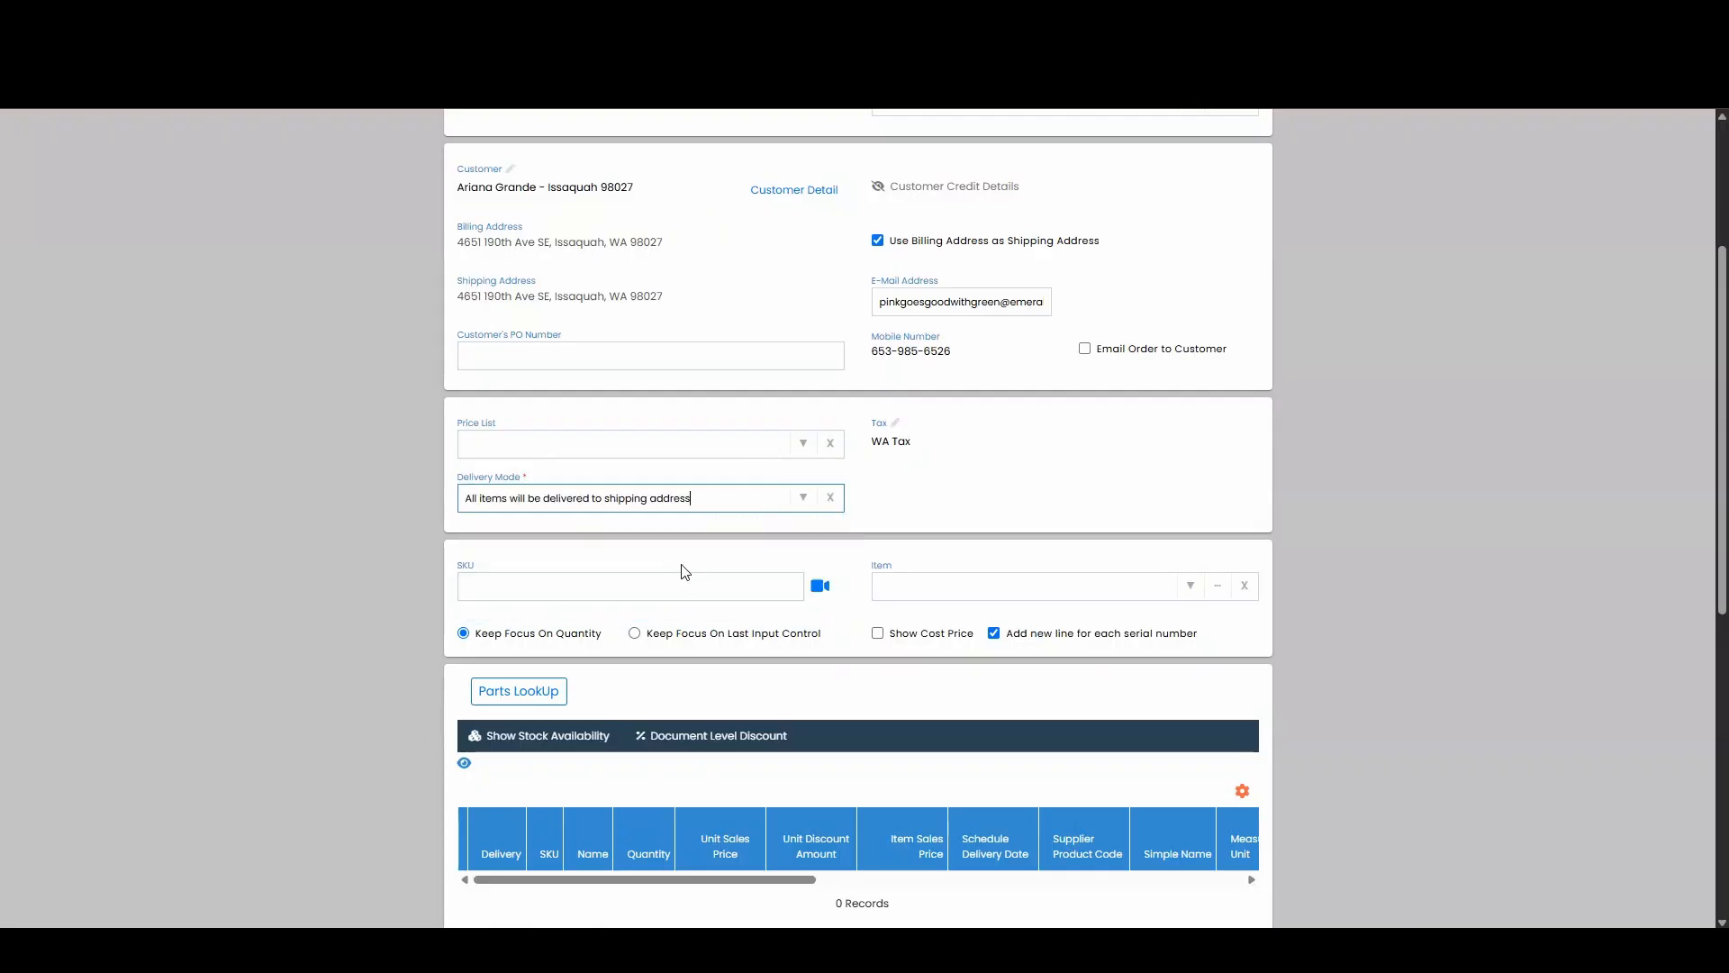
Step: Look up the copied SKU H633-02A as the order's item and select the Starmore Home Office Desk Chair
scroll(1029, 465, down, 1)
click(943, 491)
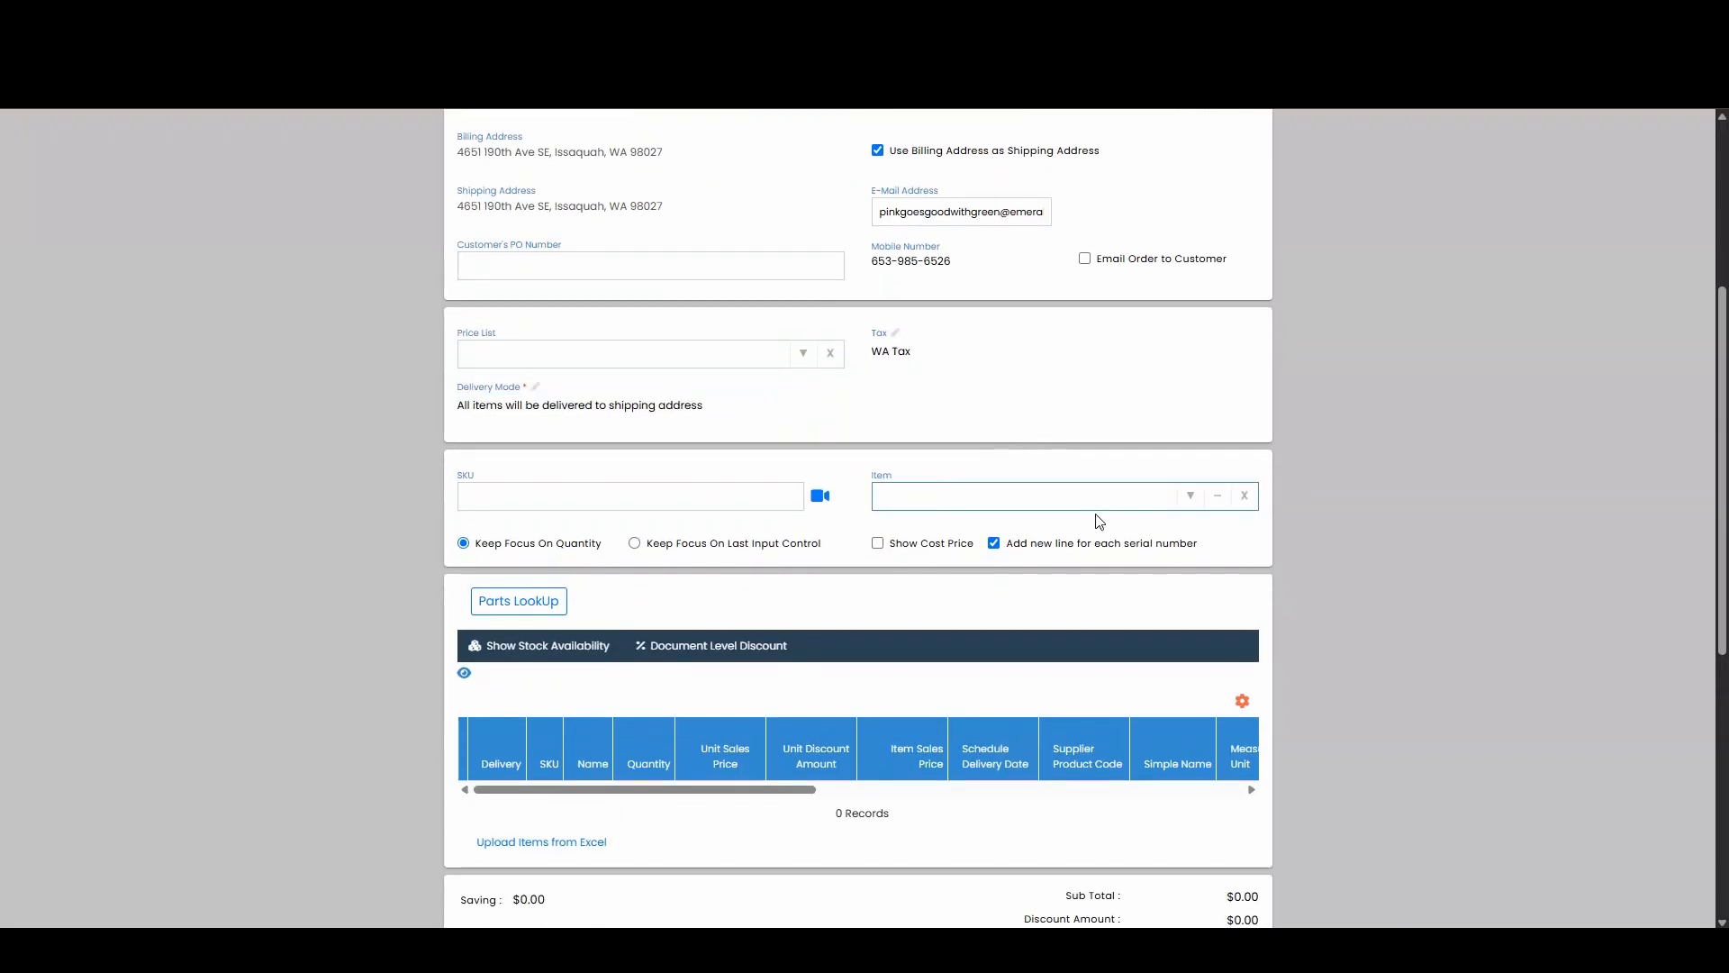
key(ctrl+v)
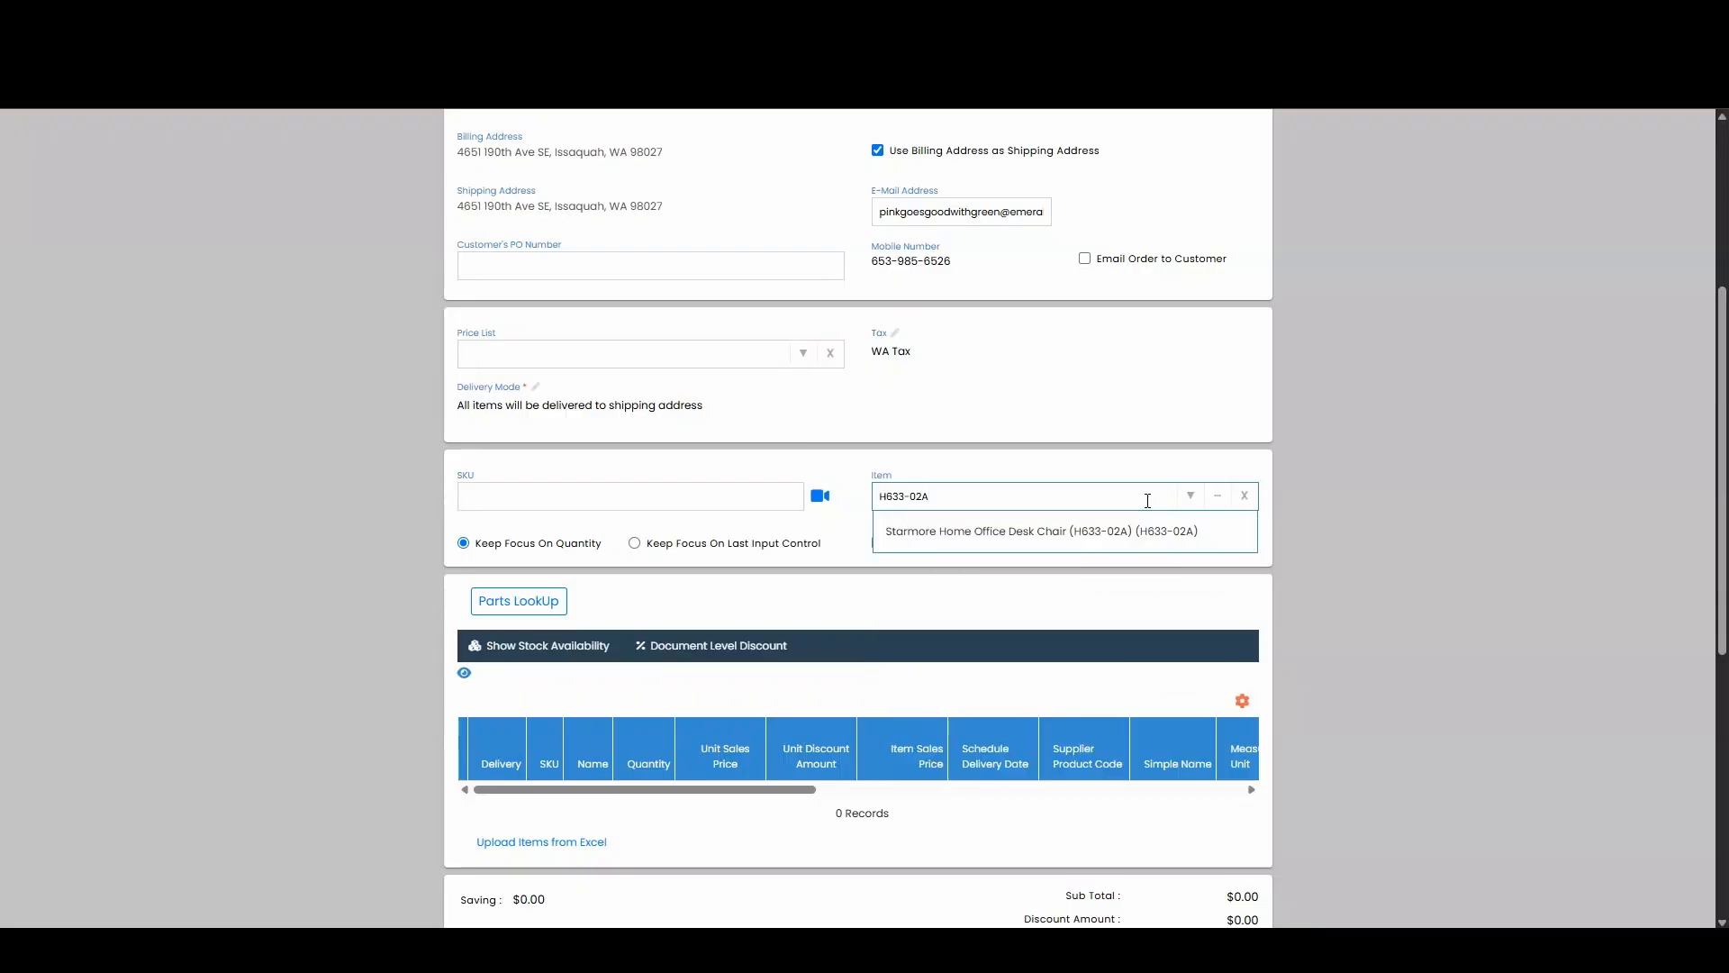
click(961, 539)
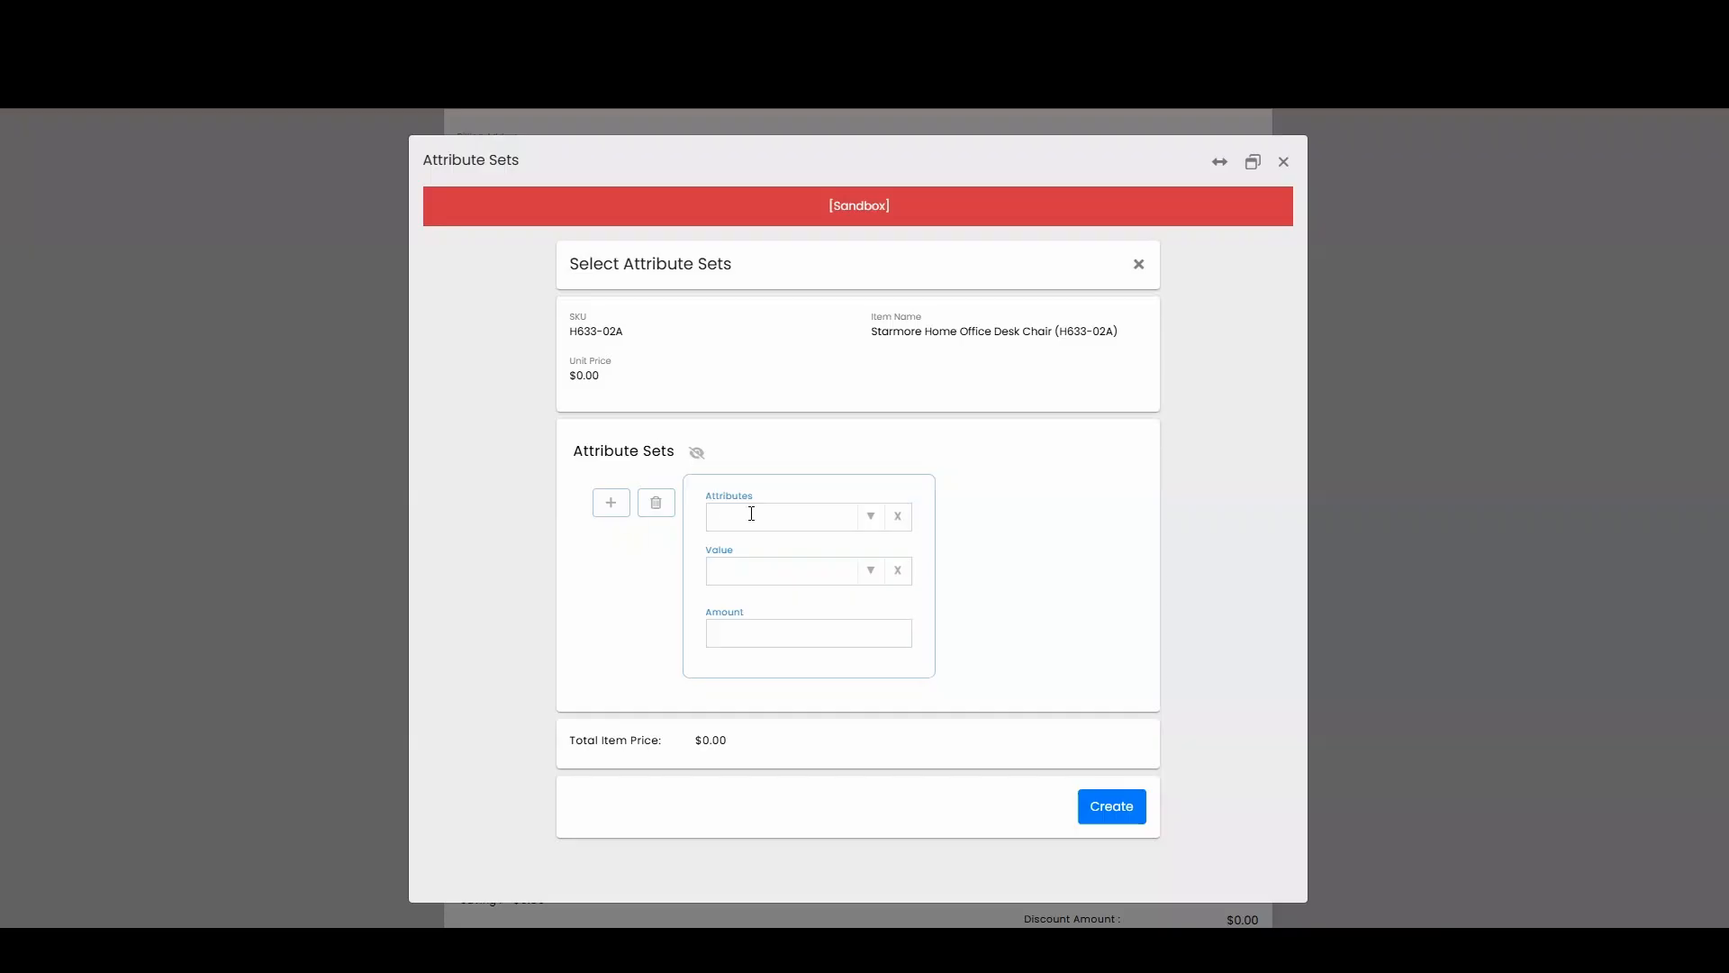
Step: Choose the Chair Color attribute for the Starmore Home Office Desk Chair and set its value to Black (0)
click(871, 517)
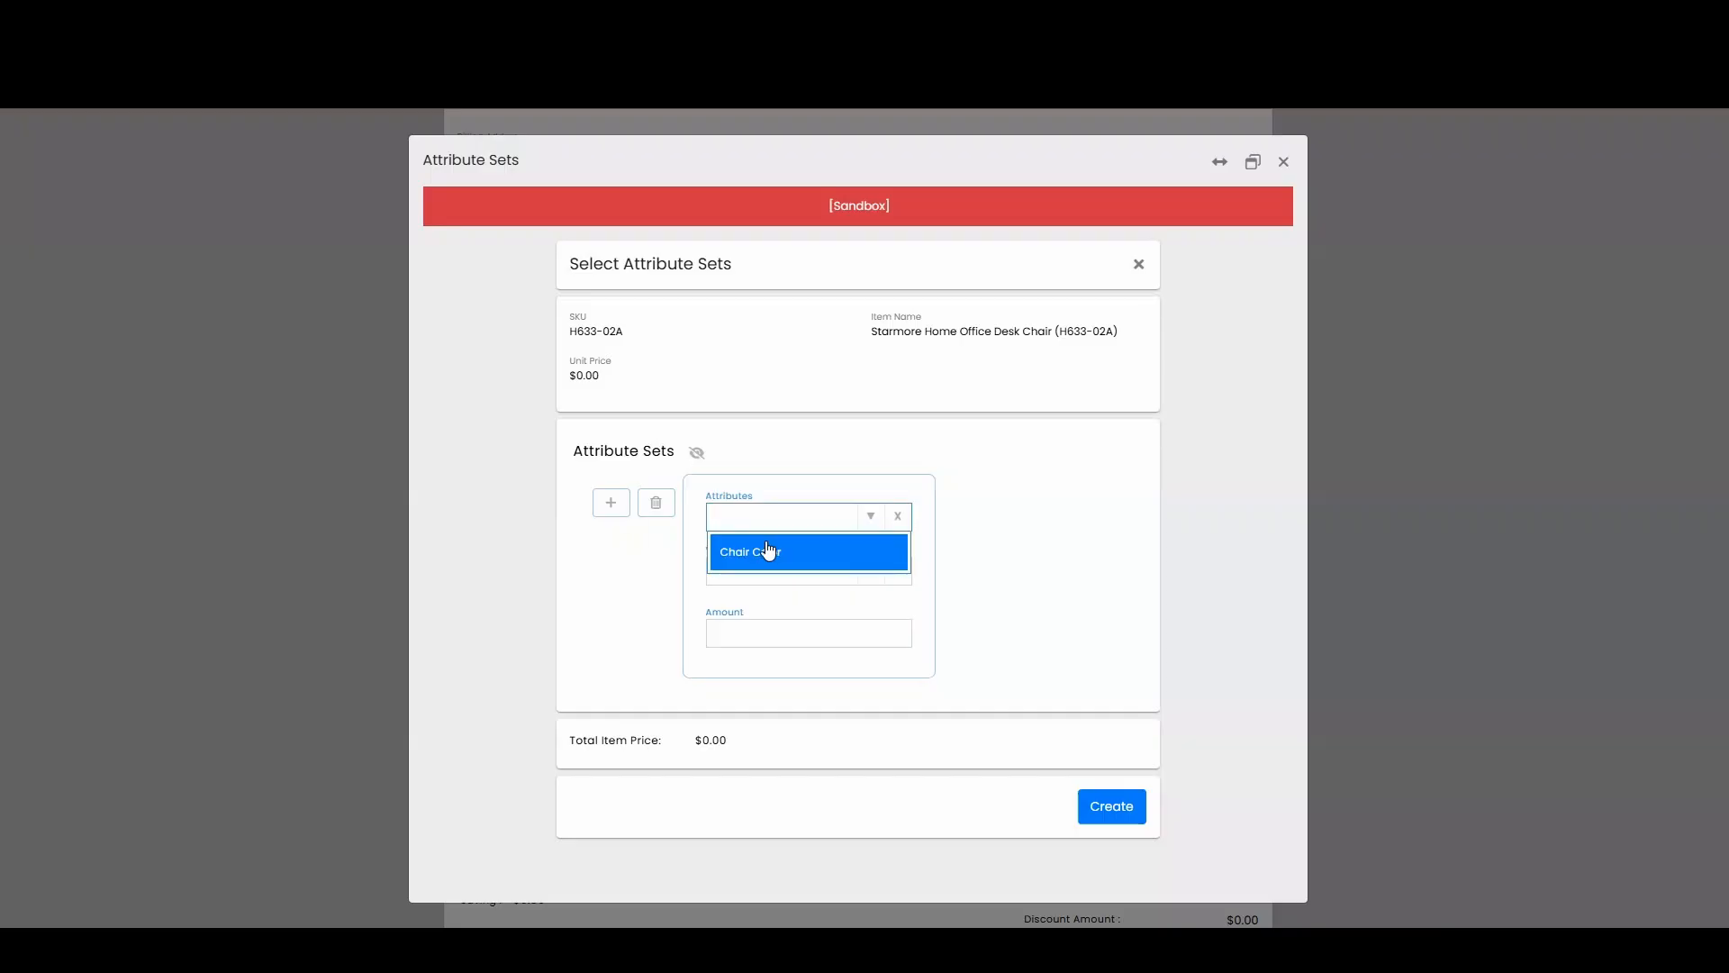
click(829, 553)
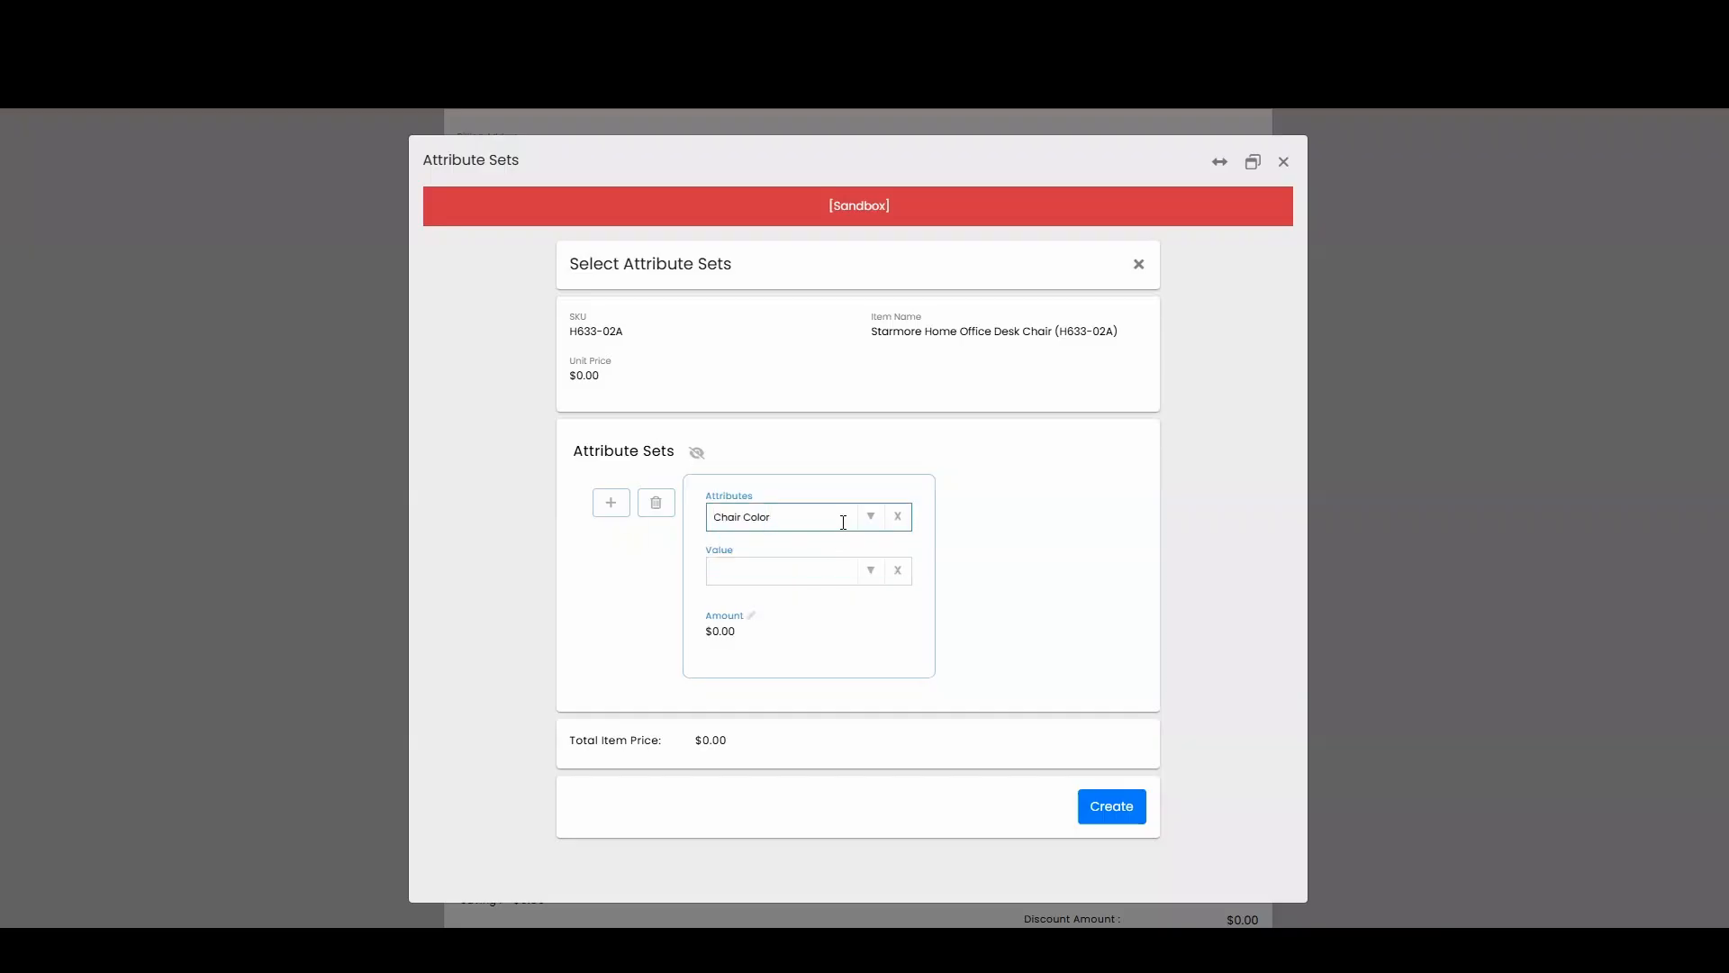
click(875, 571)
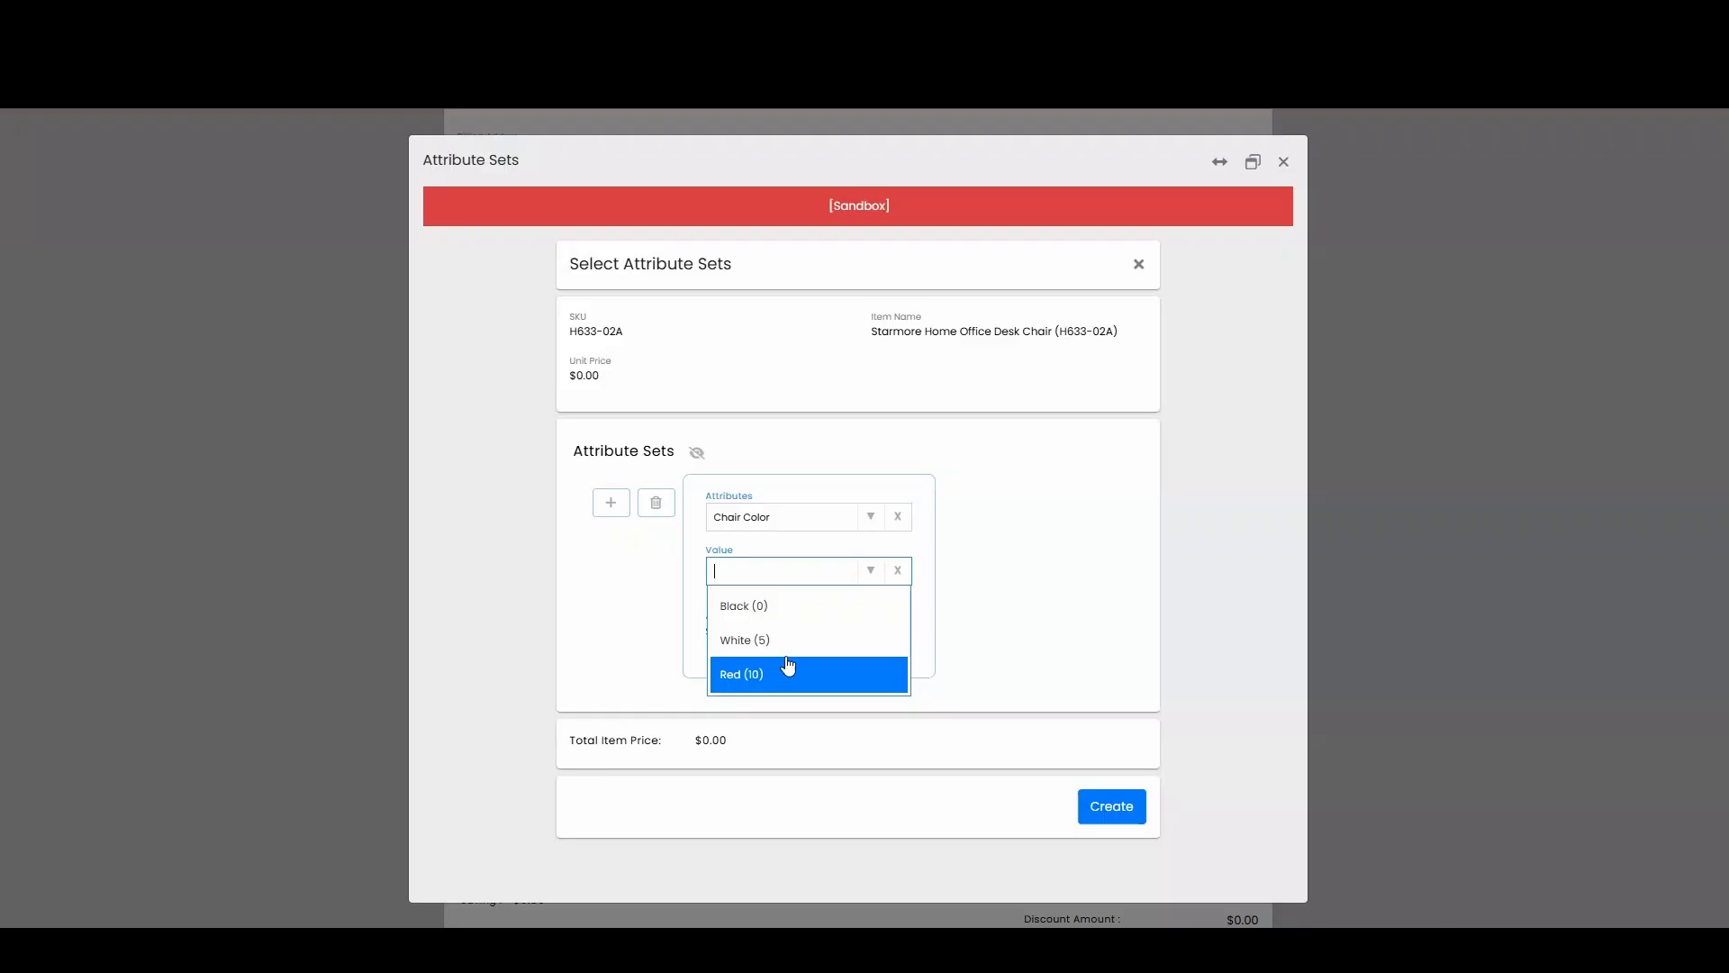
click(808, 607)
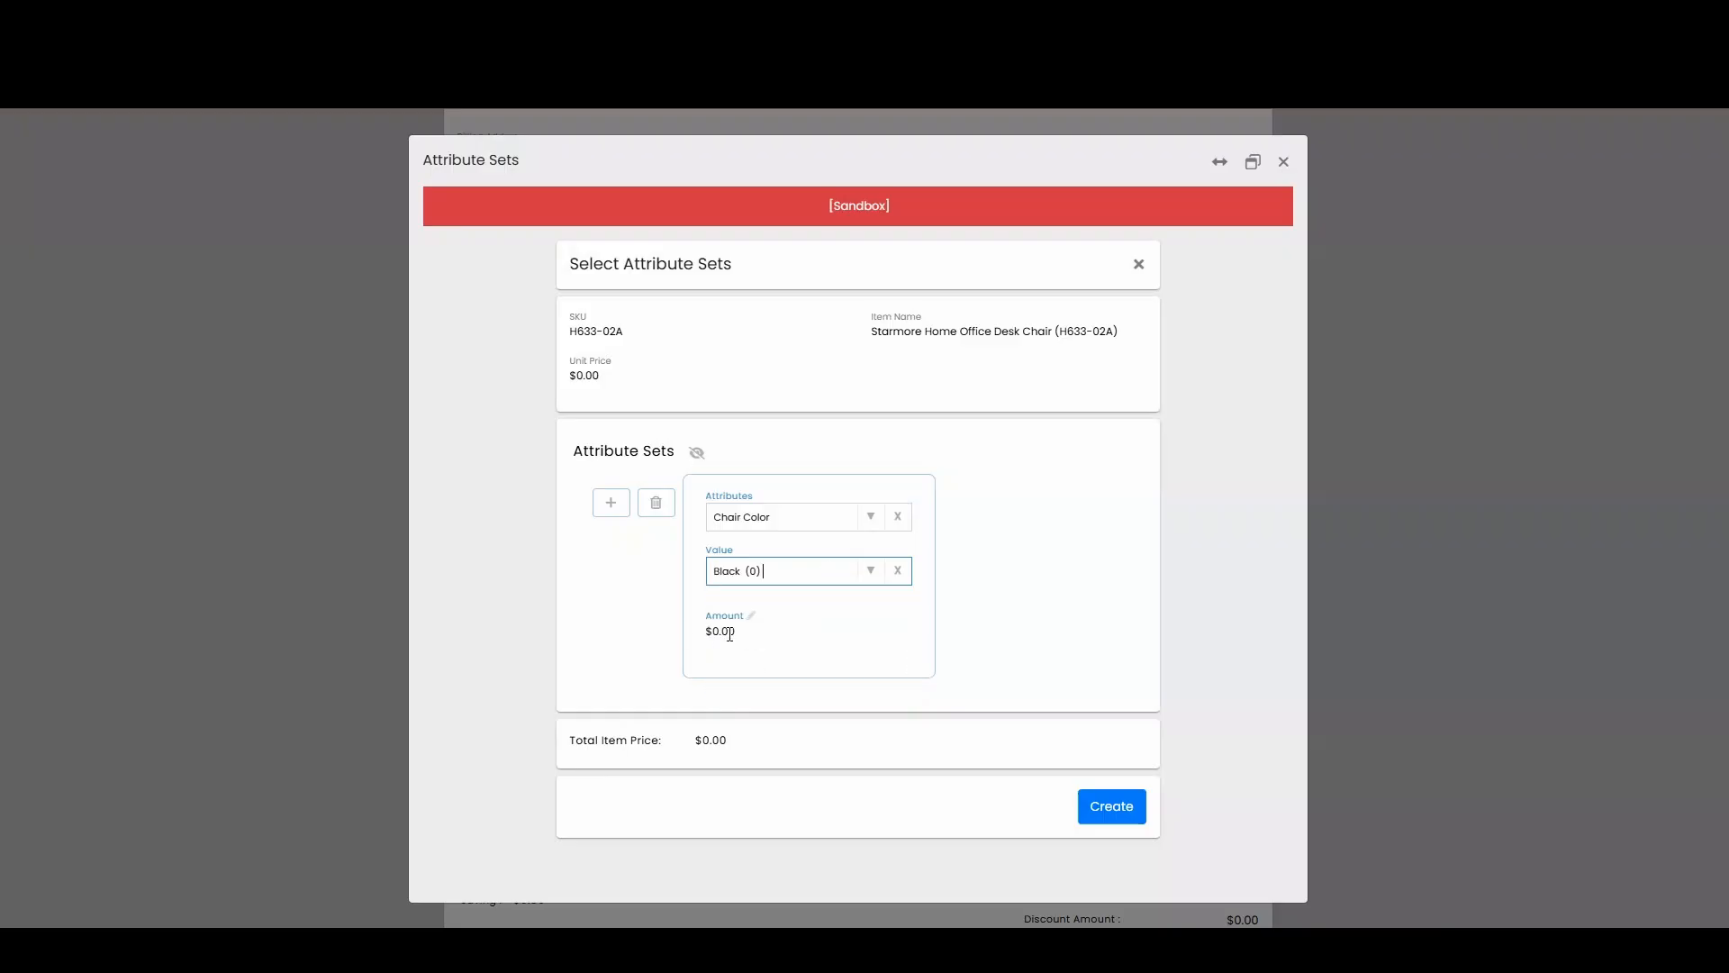
Step: Switch the Chair Color value to White (5), change it to Red (10), and create the attribute selection
click(871, 570)
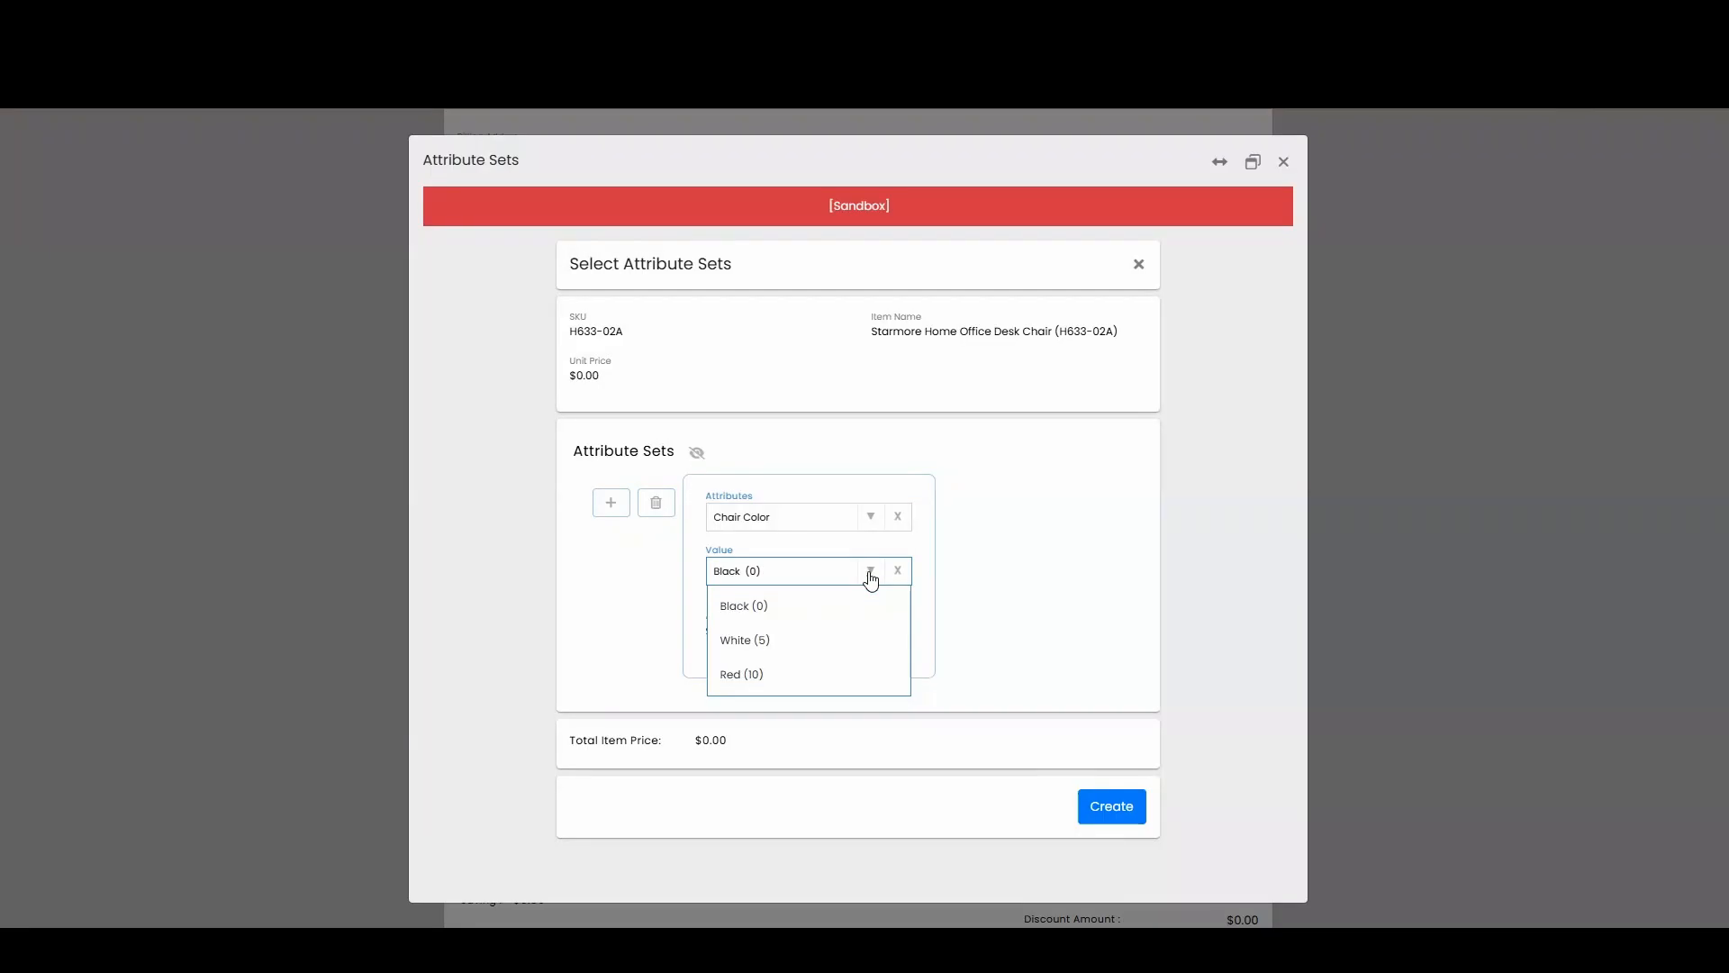
click(827, 641)
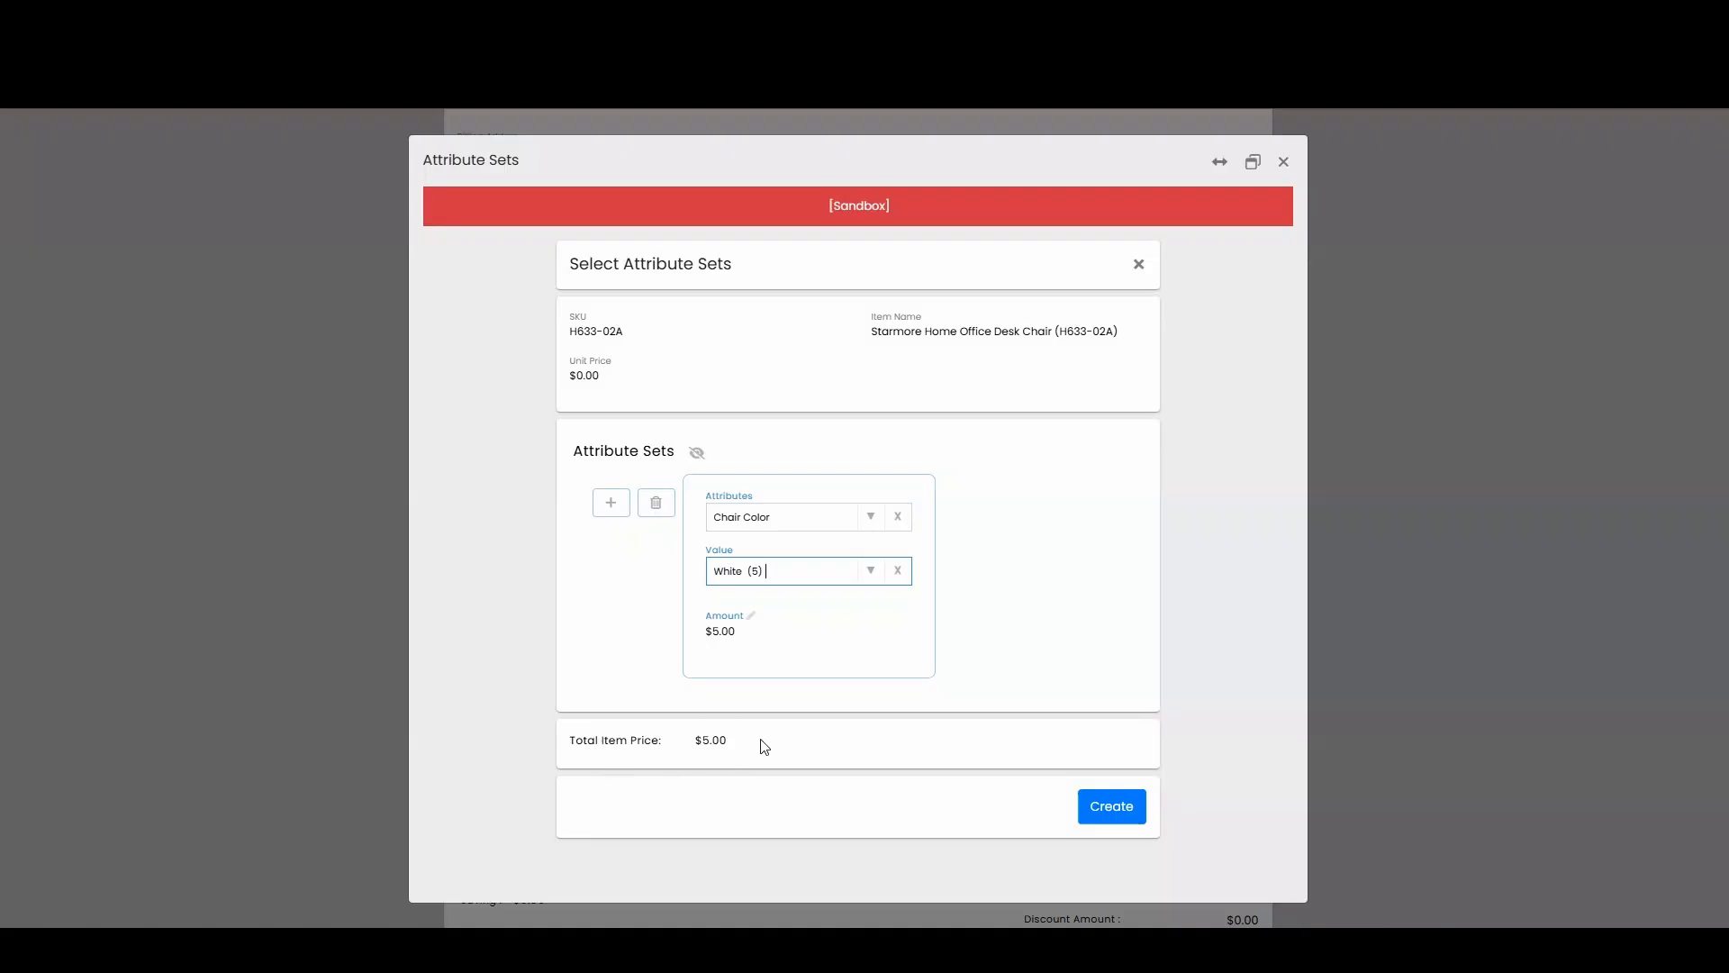
click(871, 573)
click(788, 682)
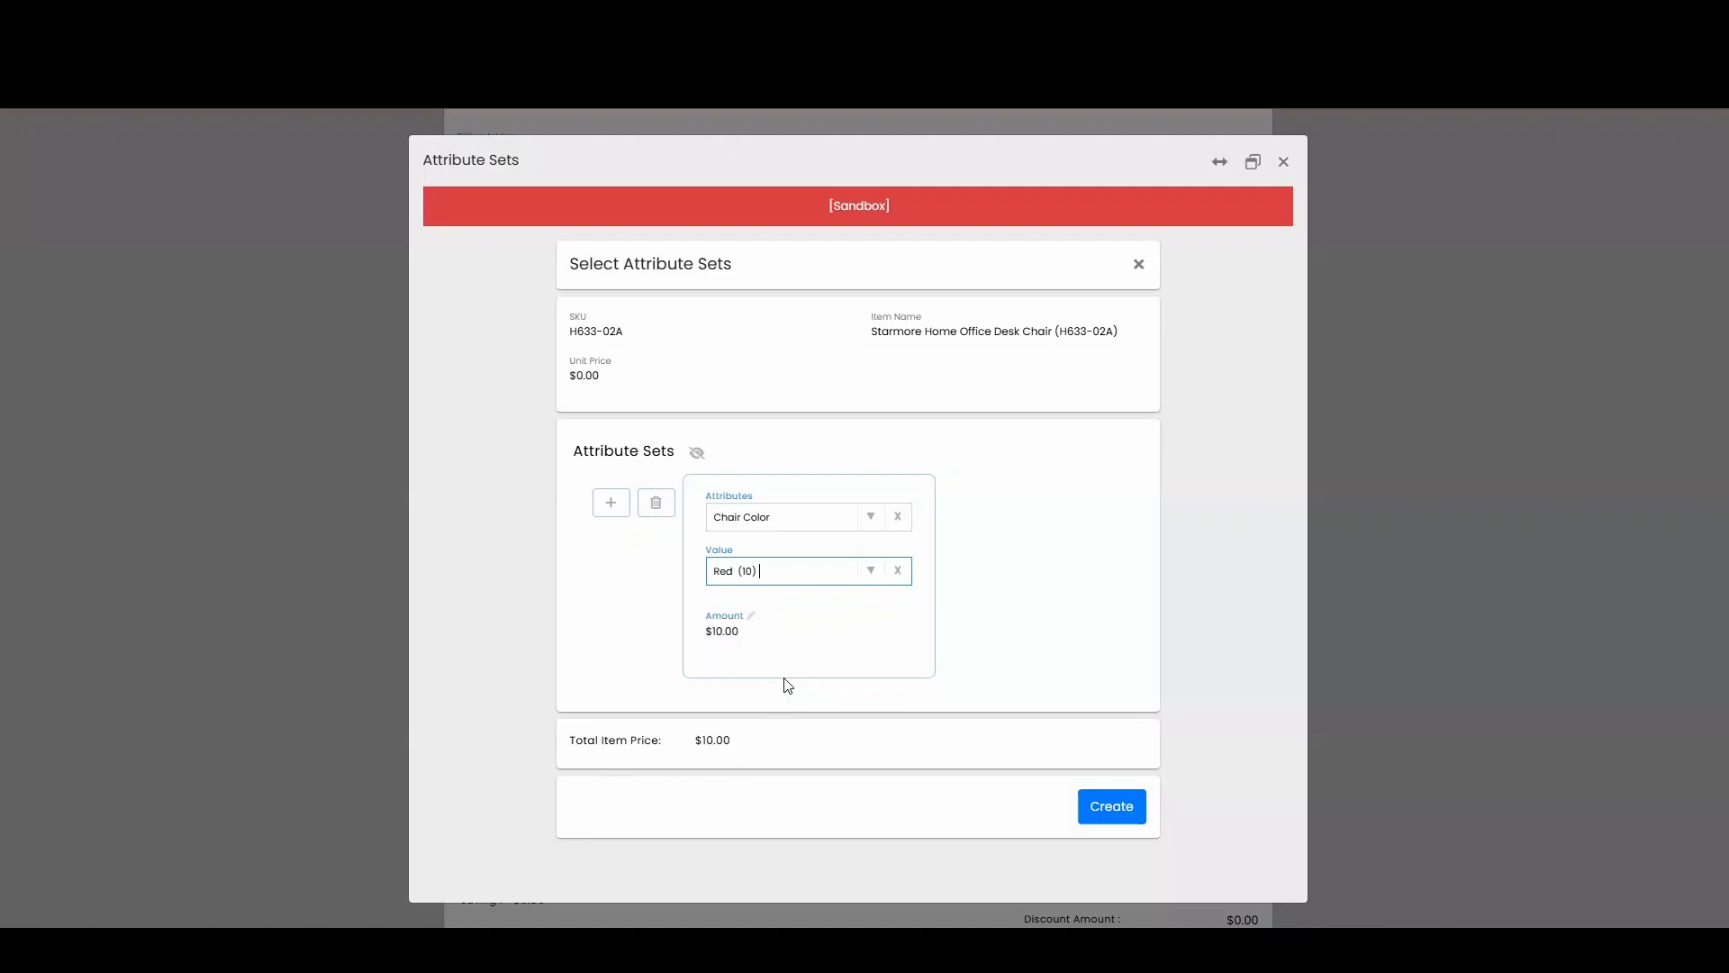
click(1013, 629)
click(1085, 810)
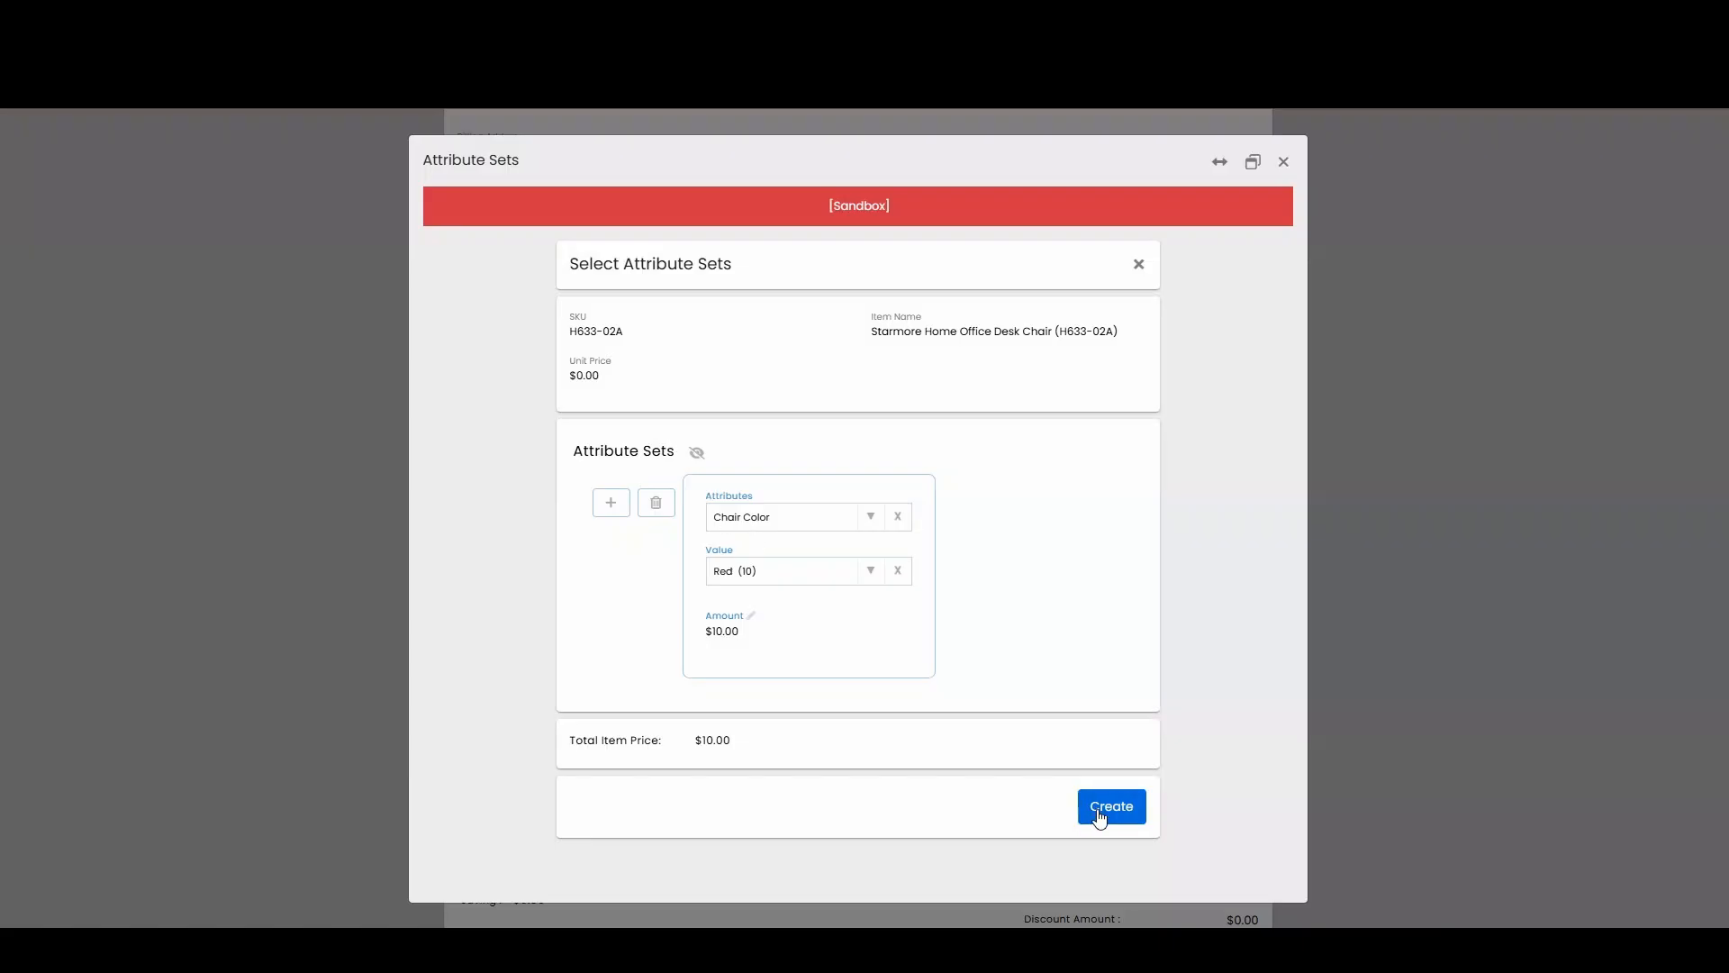
Step: Accept the desk chair's combo options without adding any delivery, installation or laundry part extras
scroll(873, 420, down, 1)
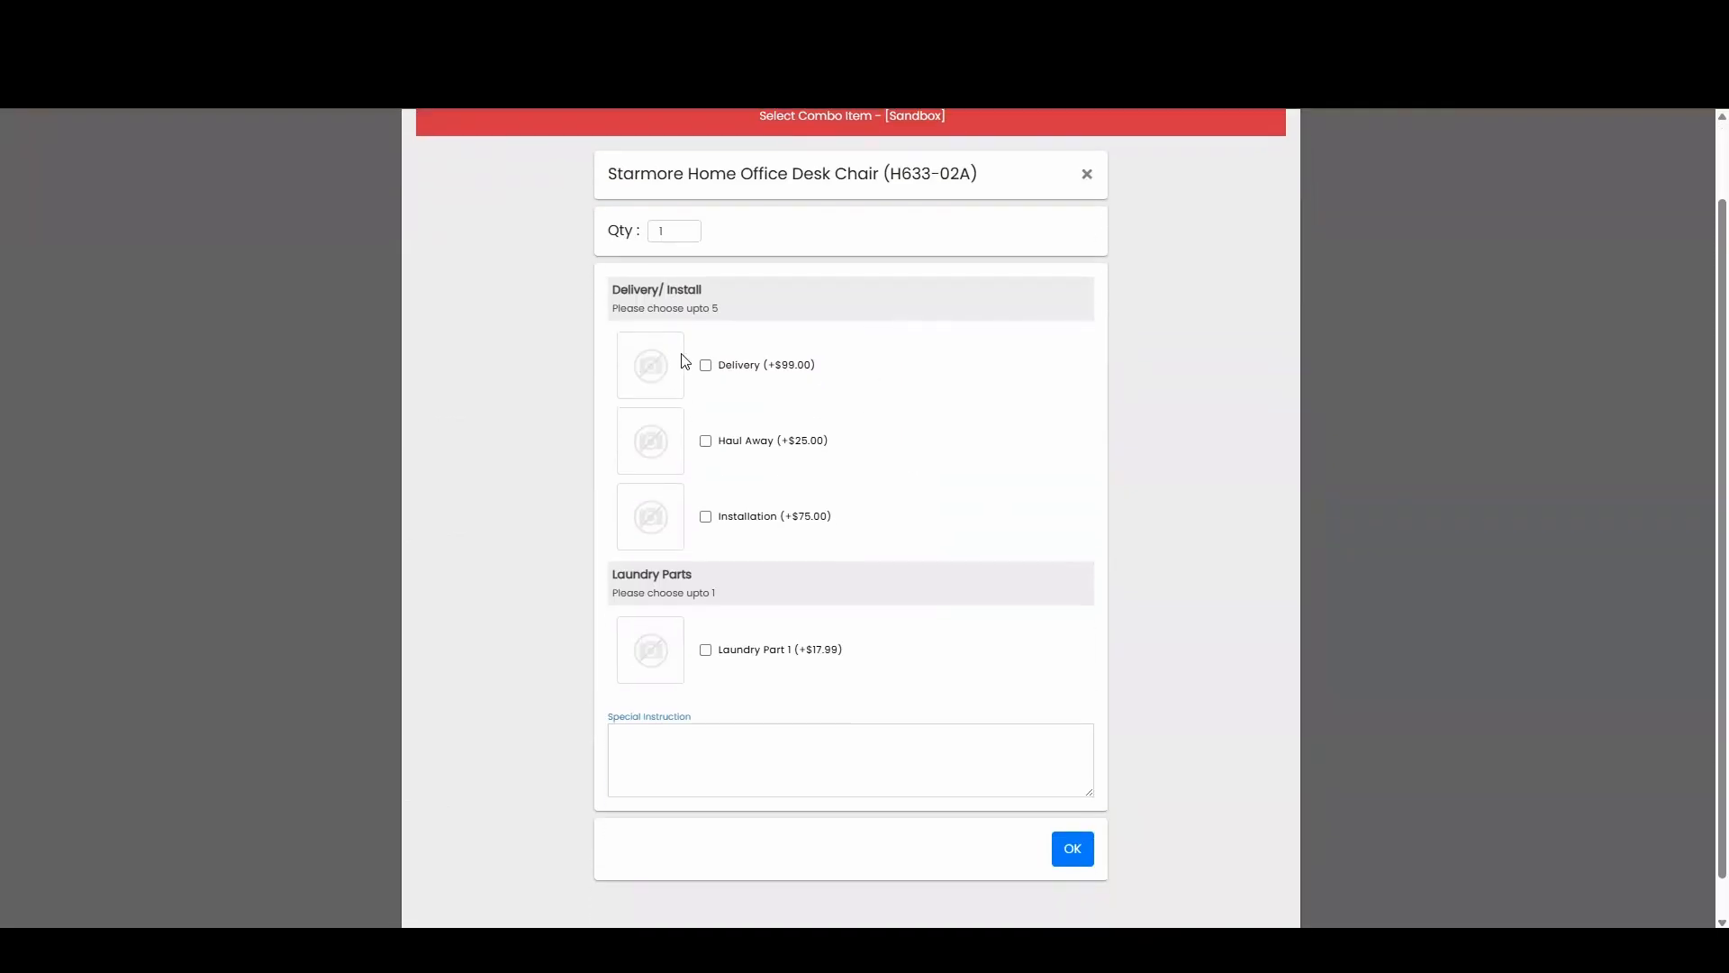
click(785, 368)
click(785, 367)
click(1072, 849)
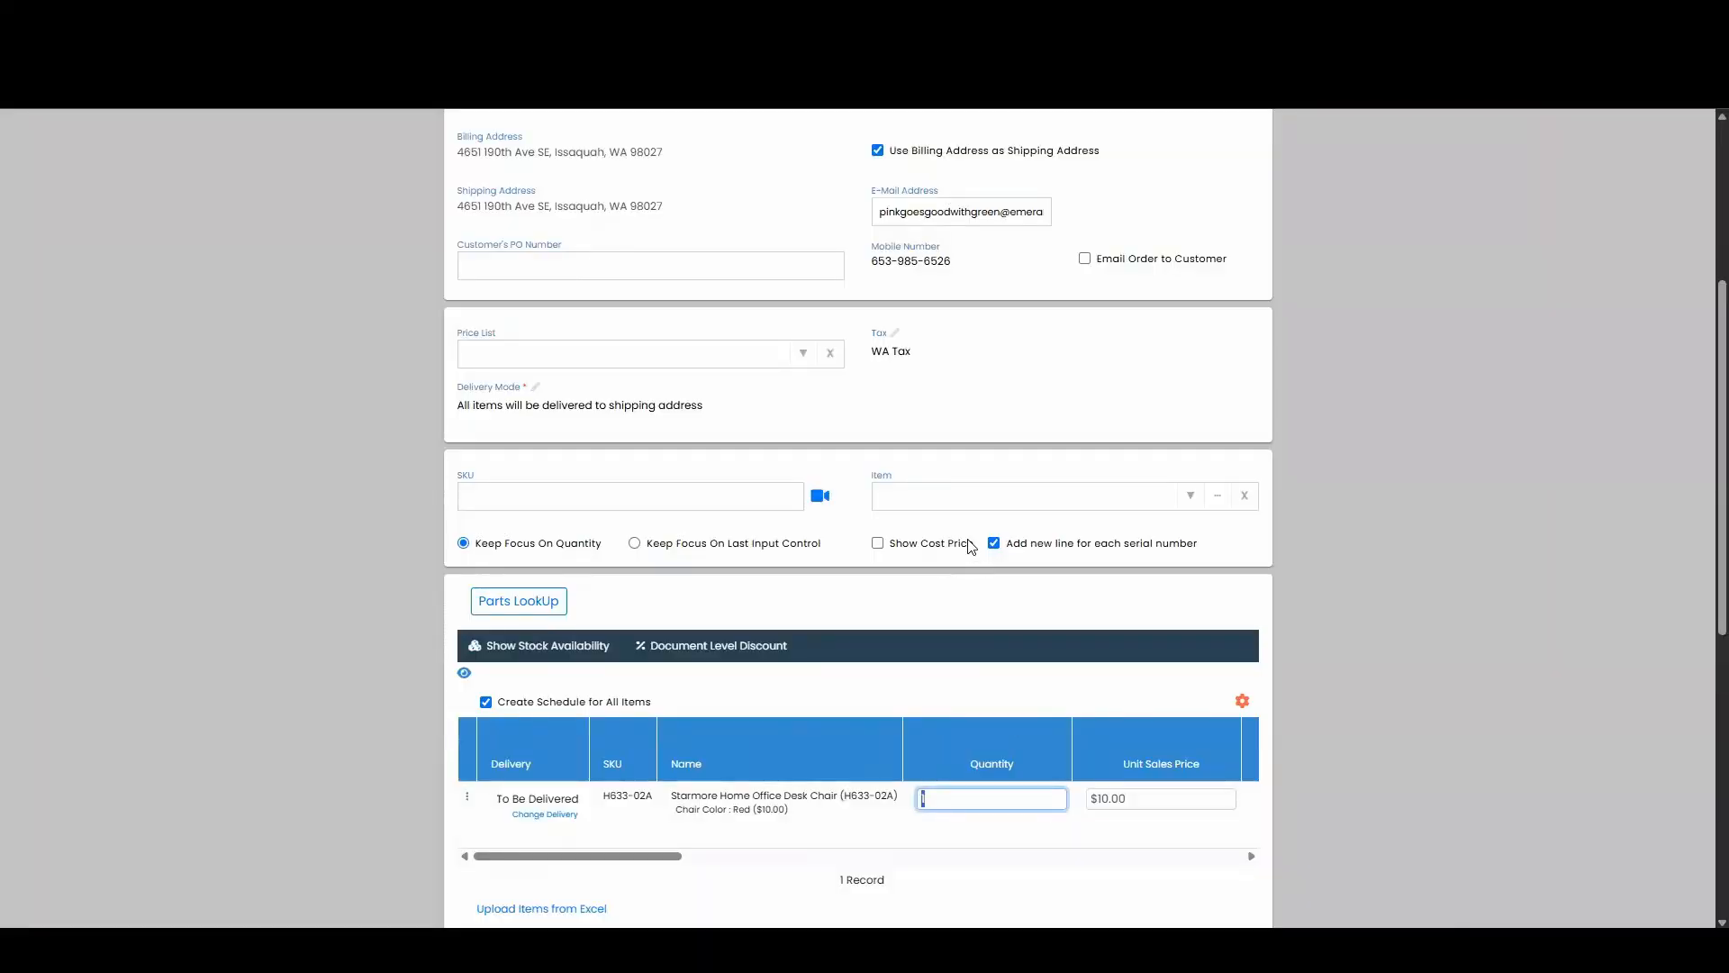
Step: Check the red desk chair's order line and create the order
scroll(968, 545, down, 2)
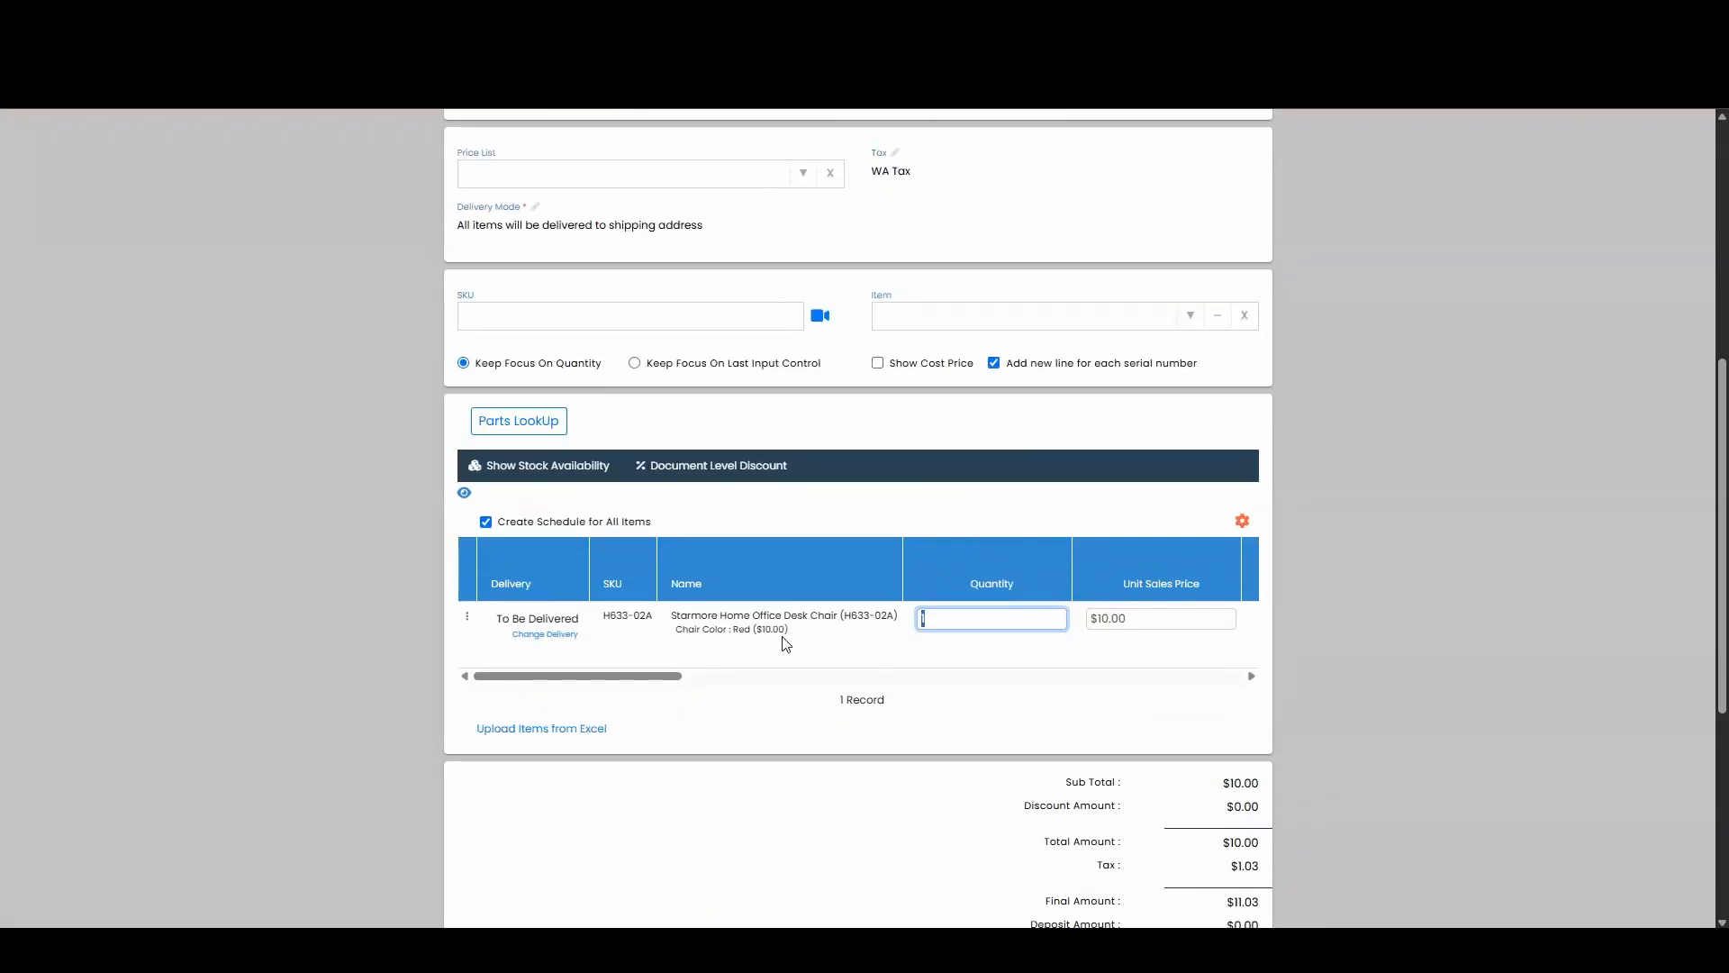
click(782, 643)
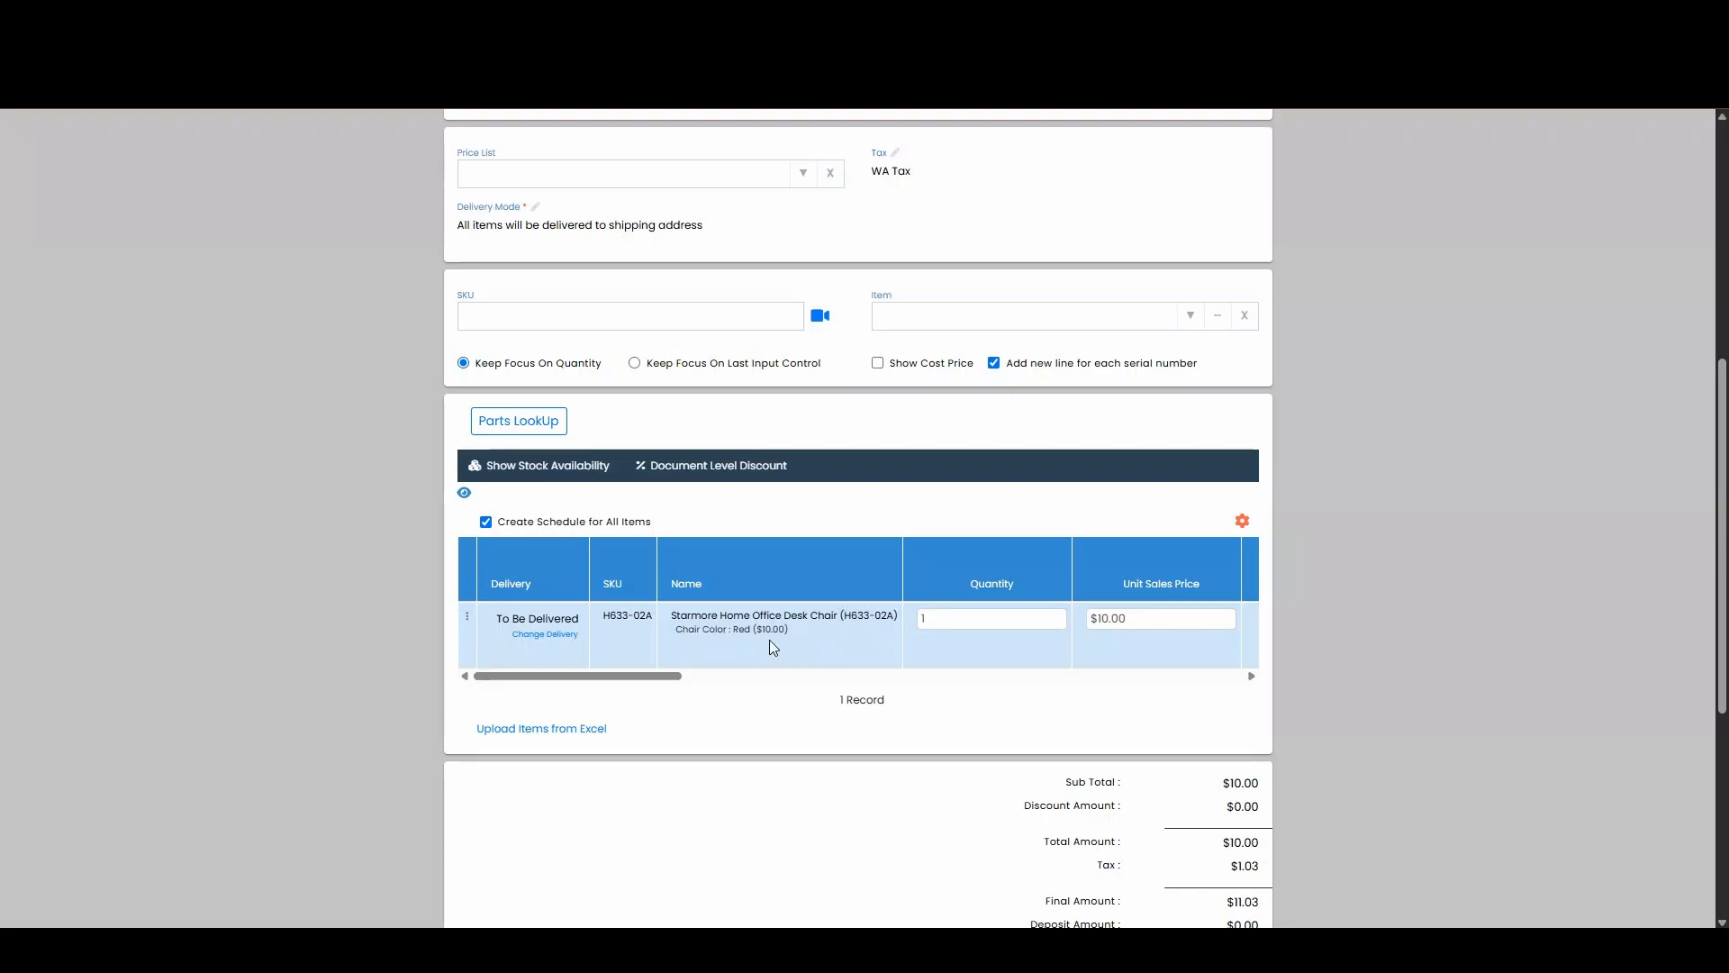
scroll(766, 689, down, 1)
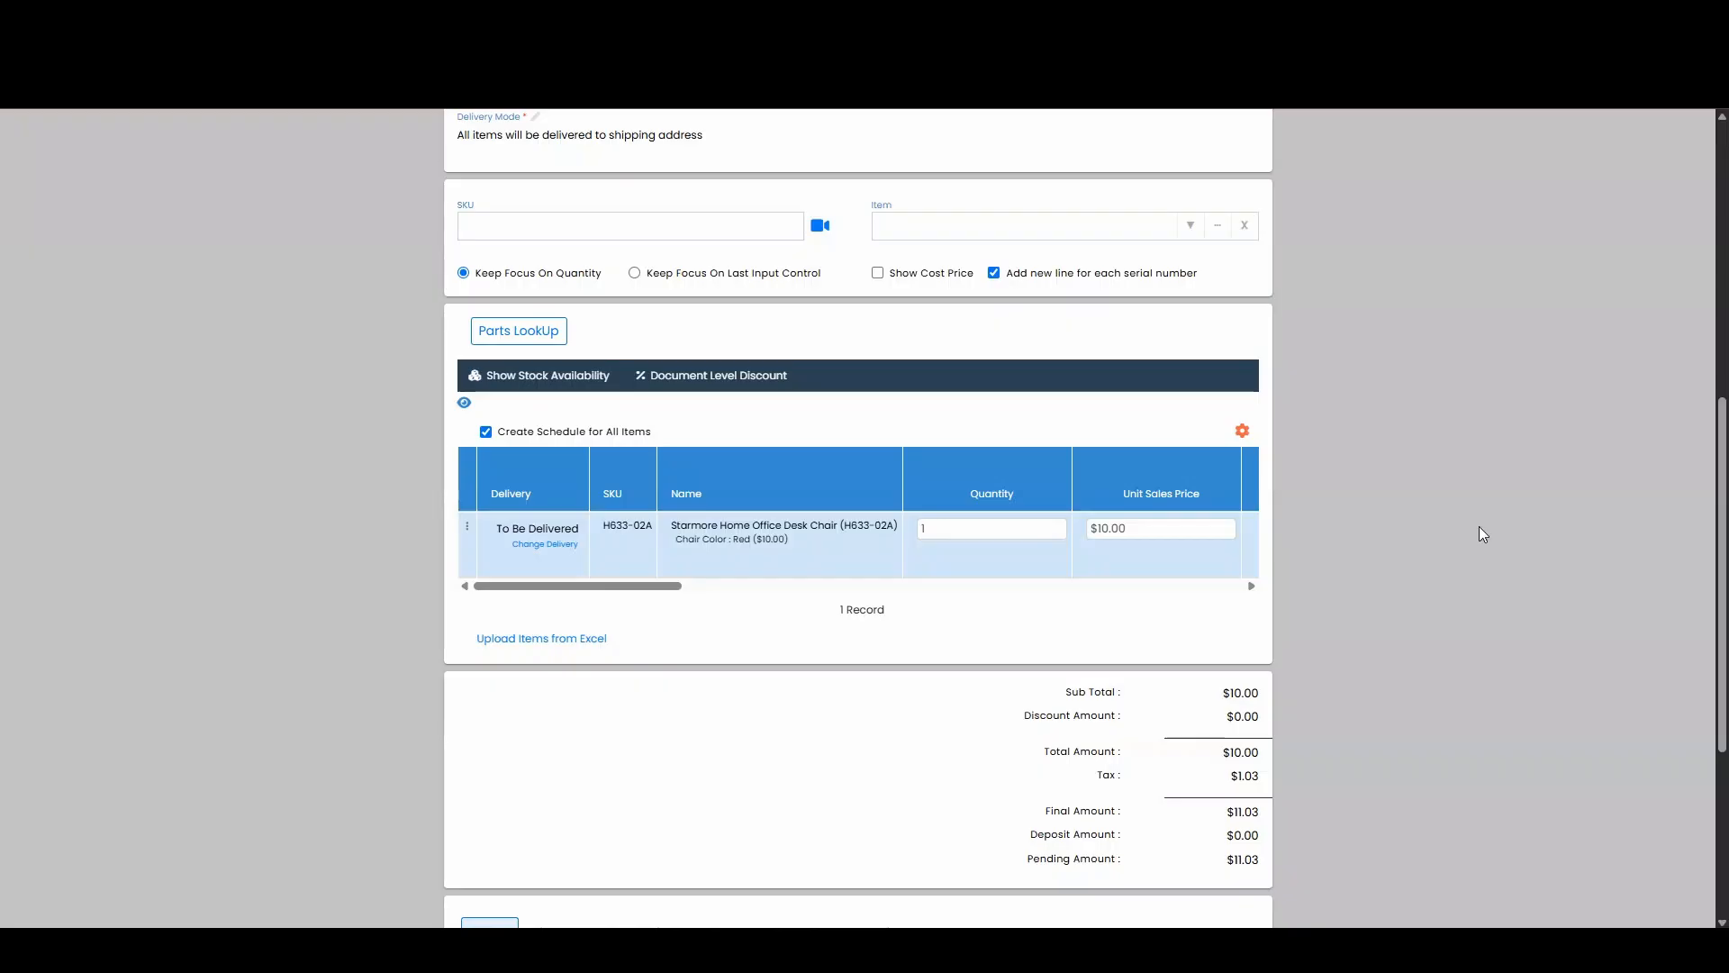
scroll(1359, 500, down, 4)
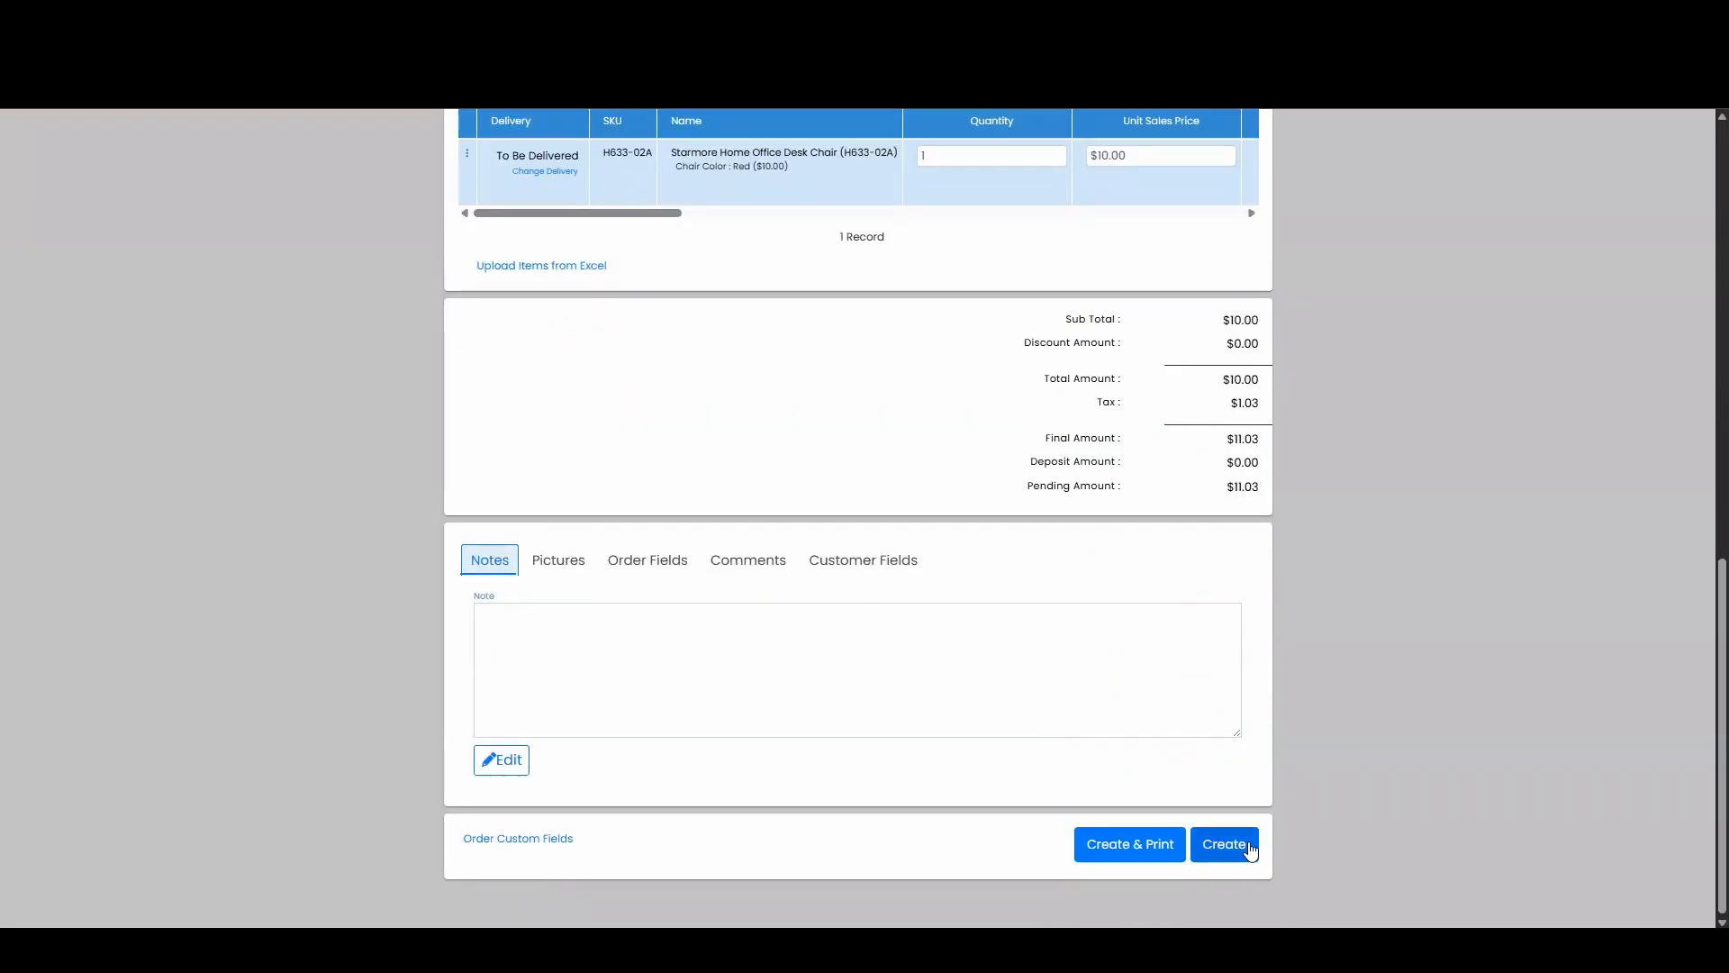
click(1248, 846)
click(721, 342)
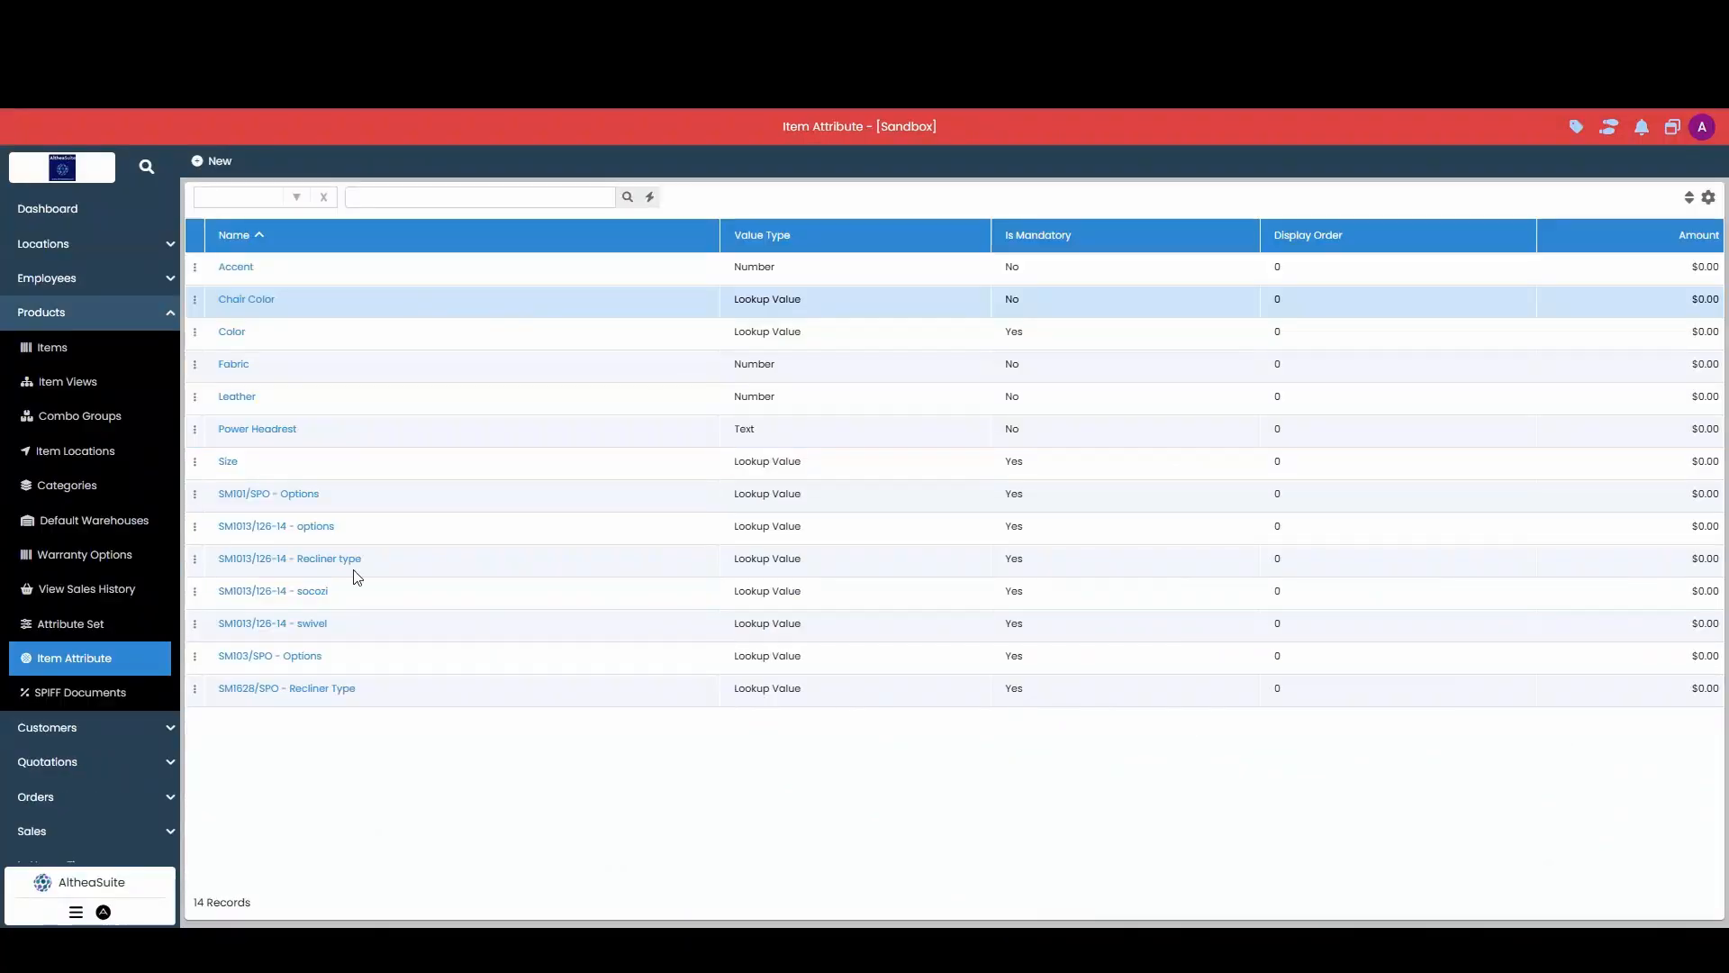
Step: Make the Chair Color item attribute mandatory and update it
click(195, 302)
click(276, 350)
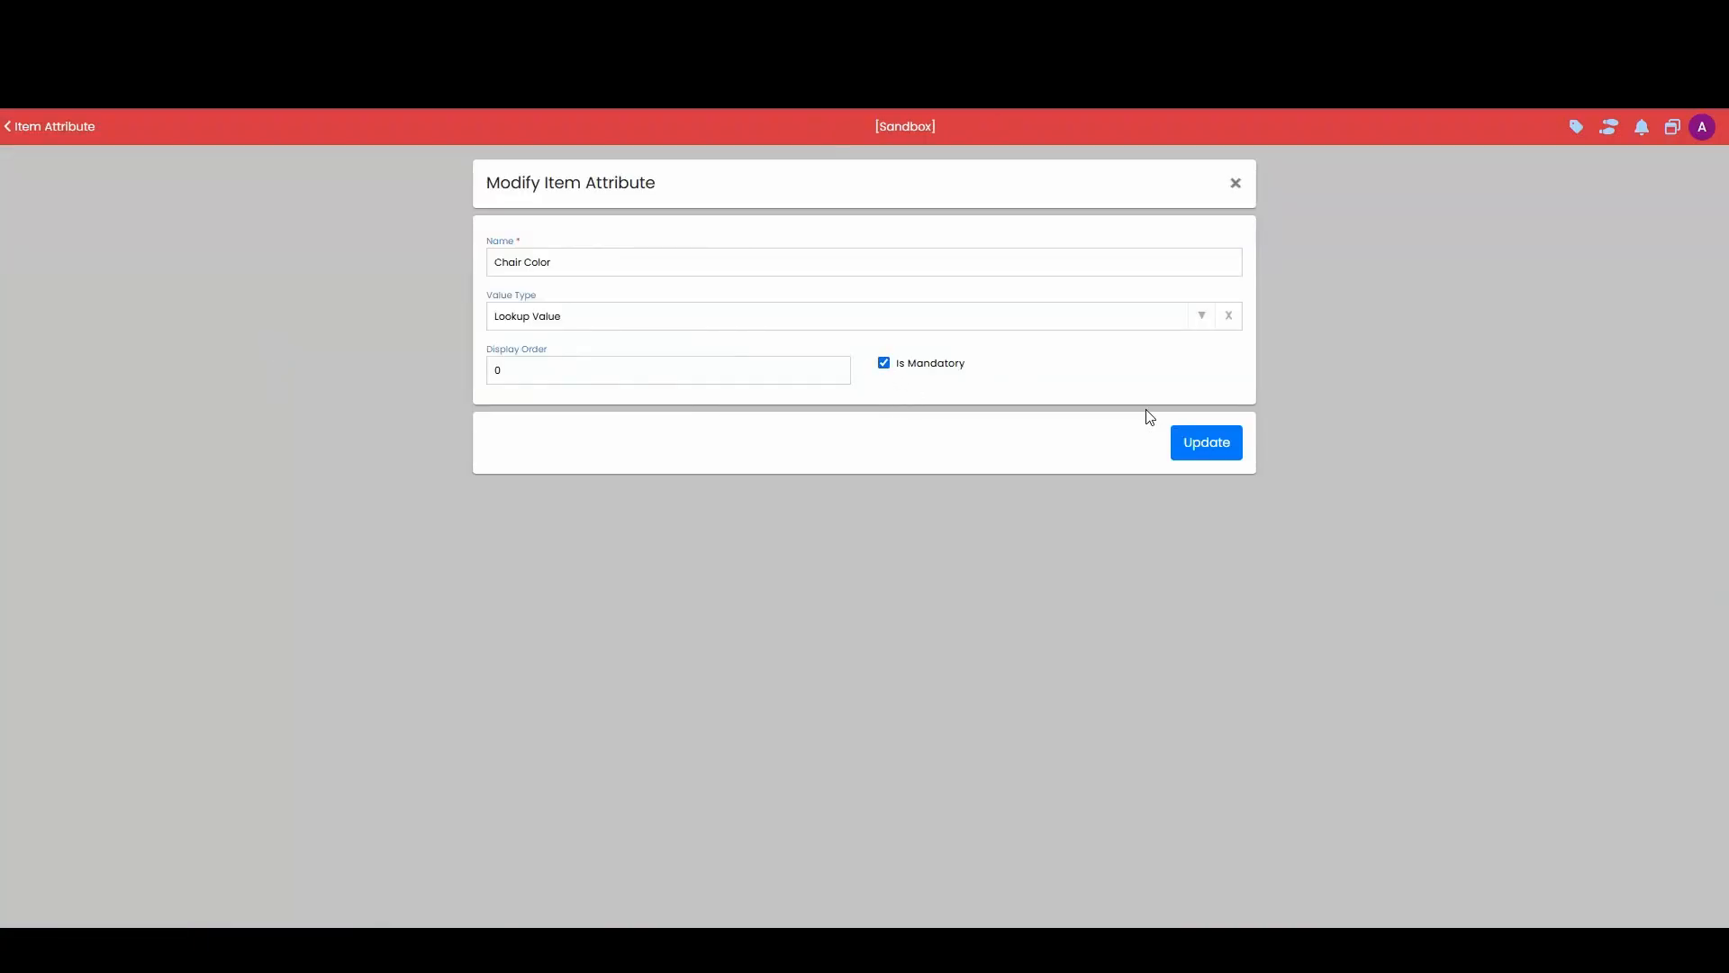
click(1205, 449)
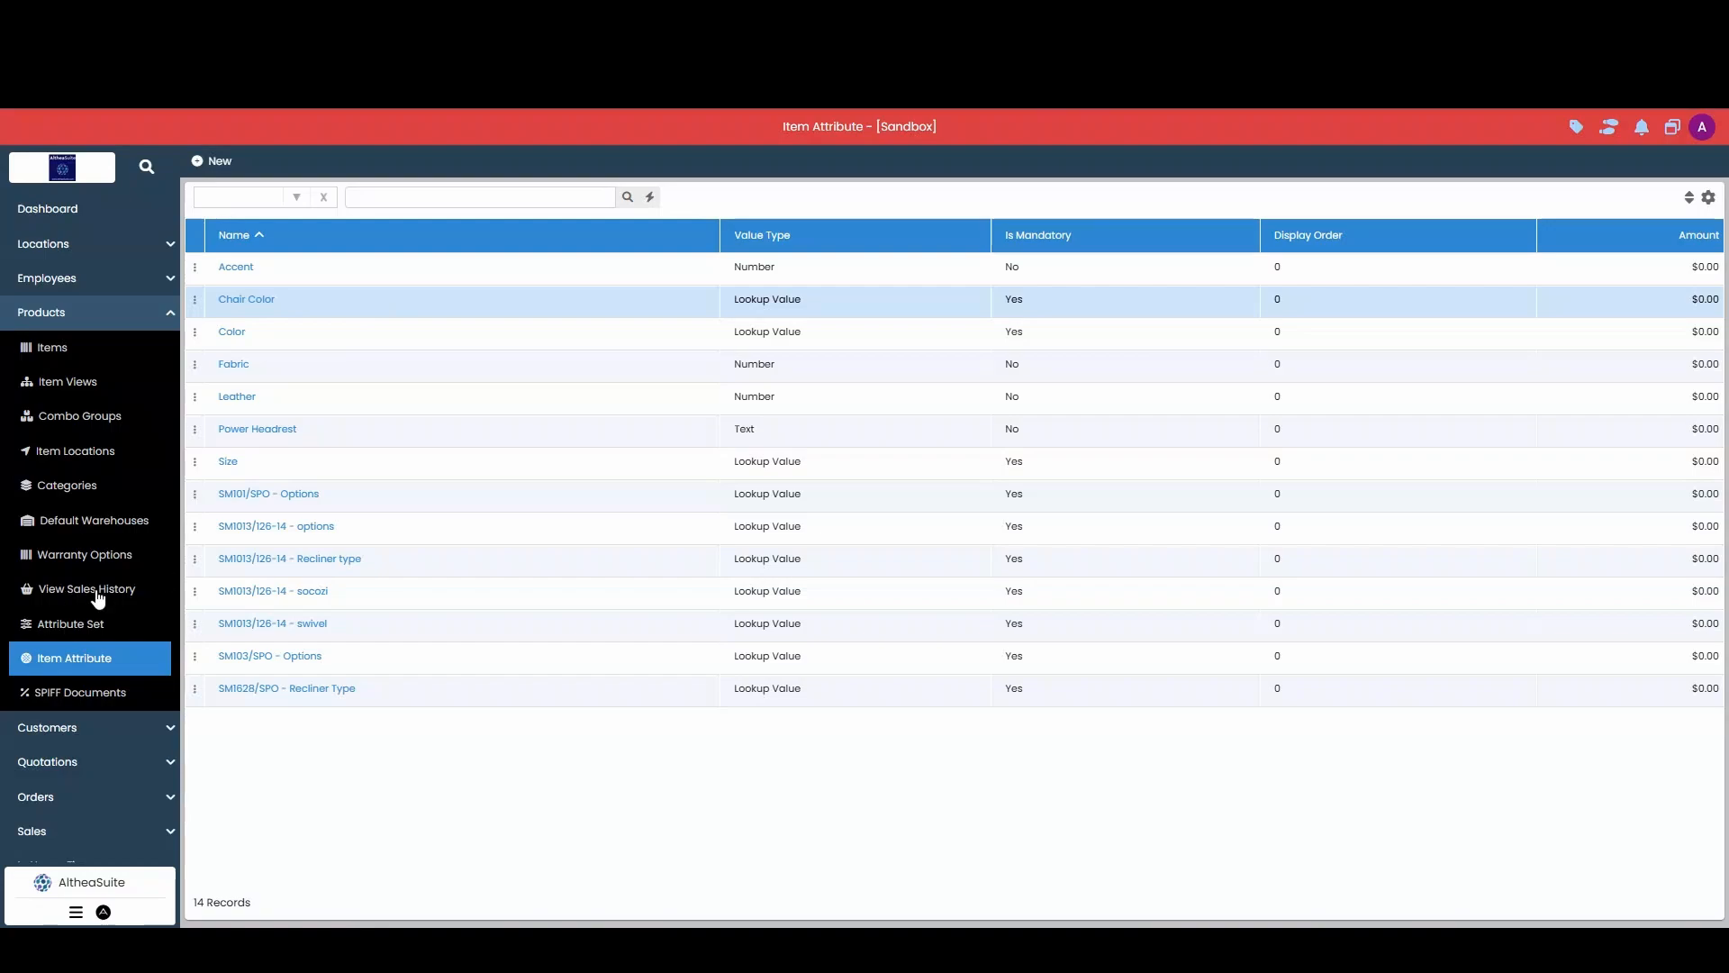
Step: Go to the list of orders and start another new order
click(88, 315)
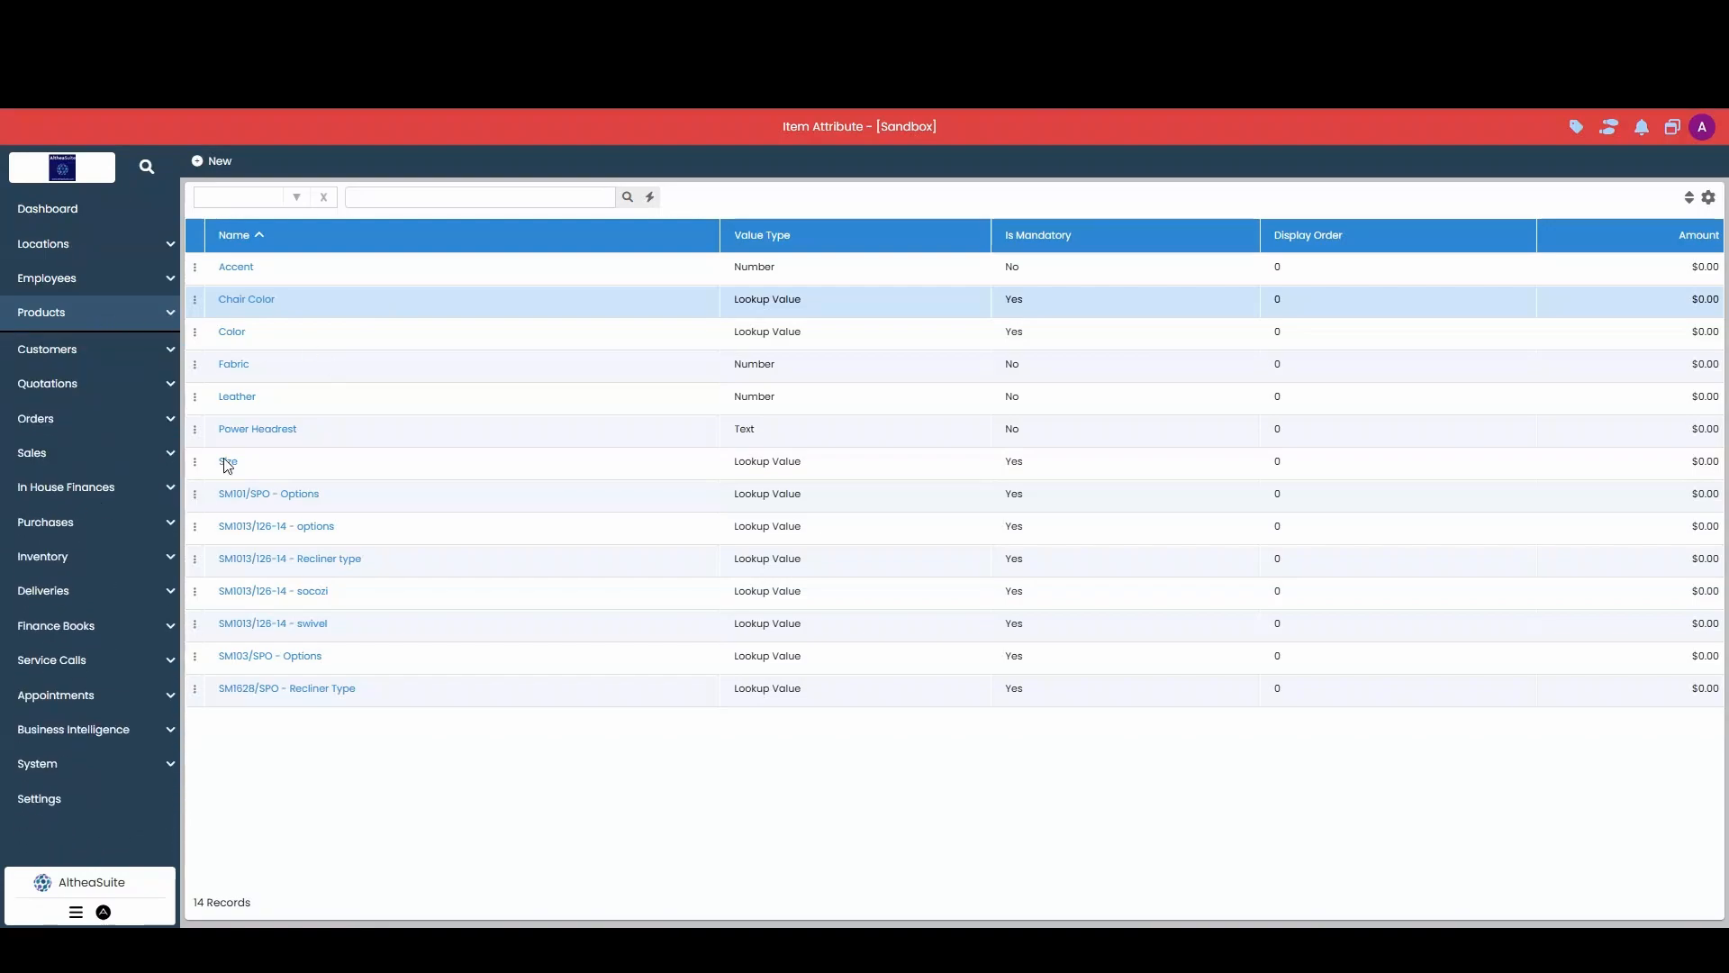
click(82, 420)
click(92, 451)
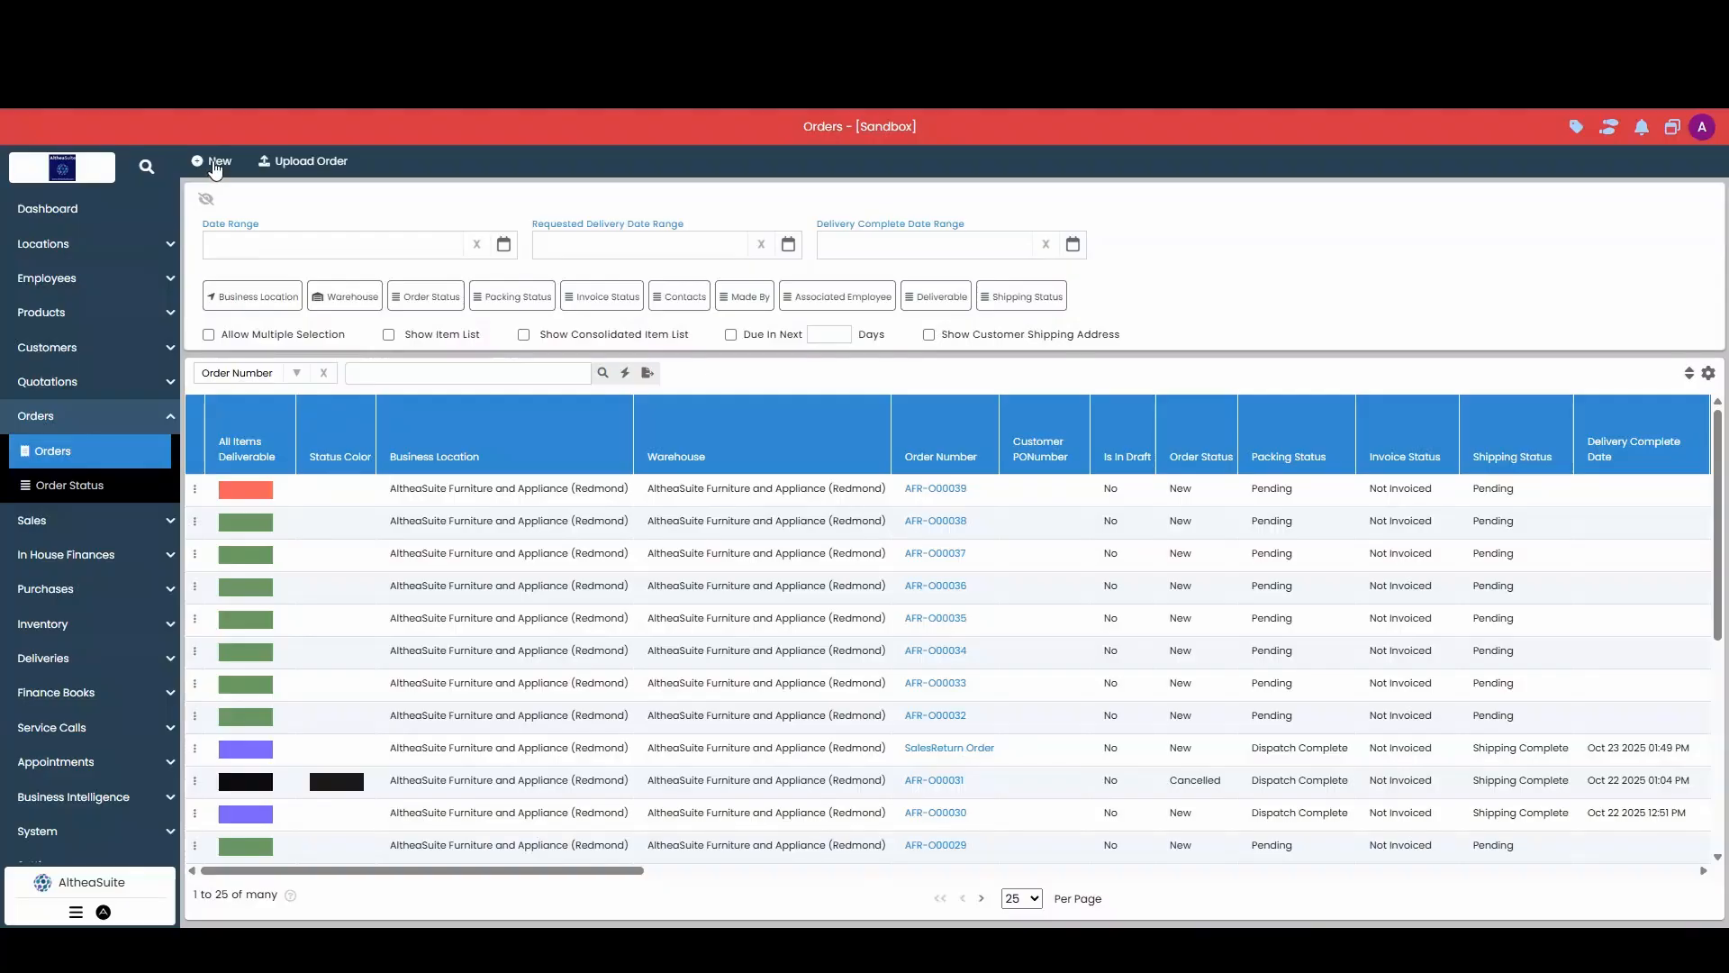
click(215, 162)
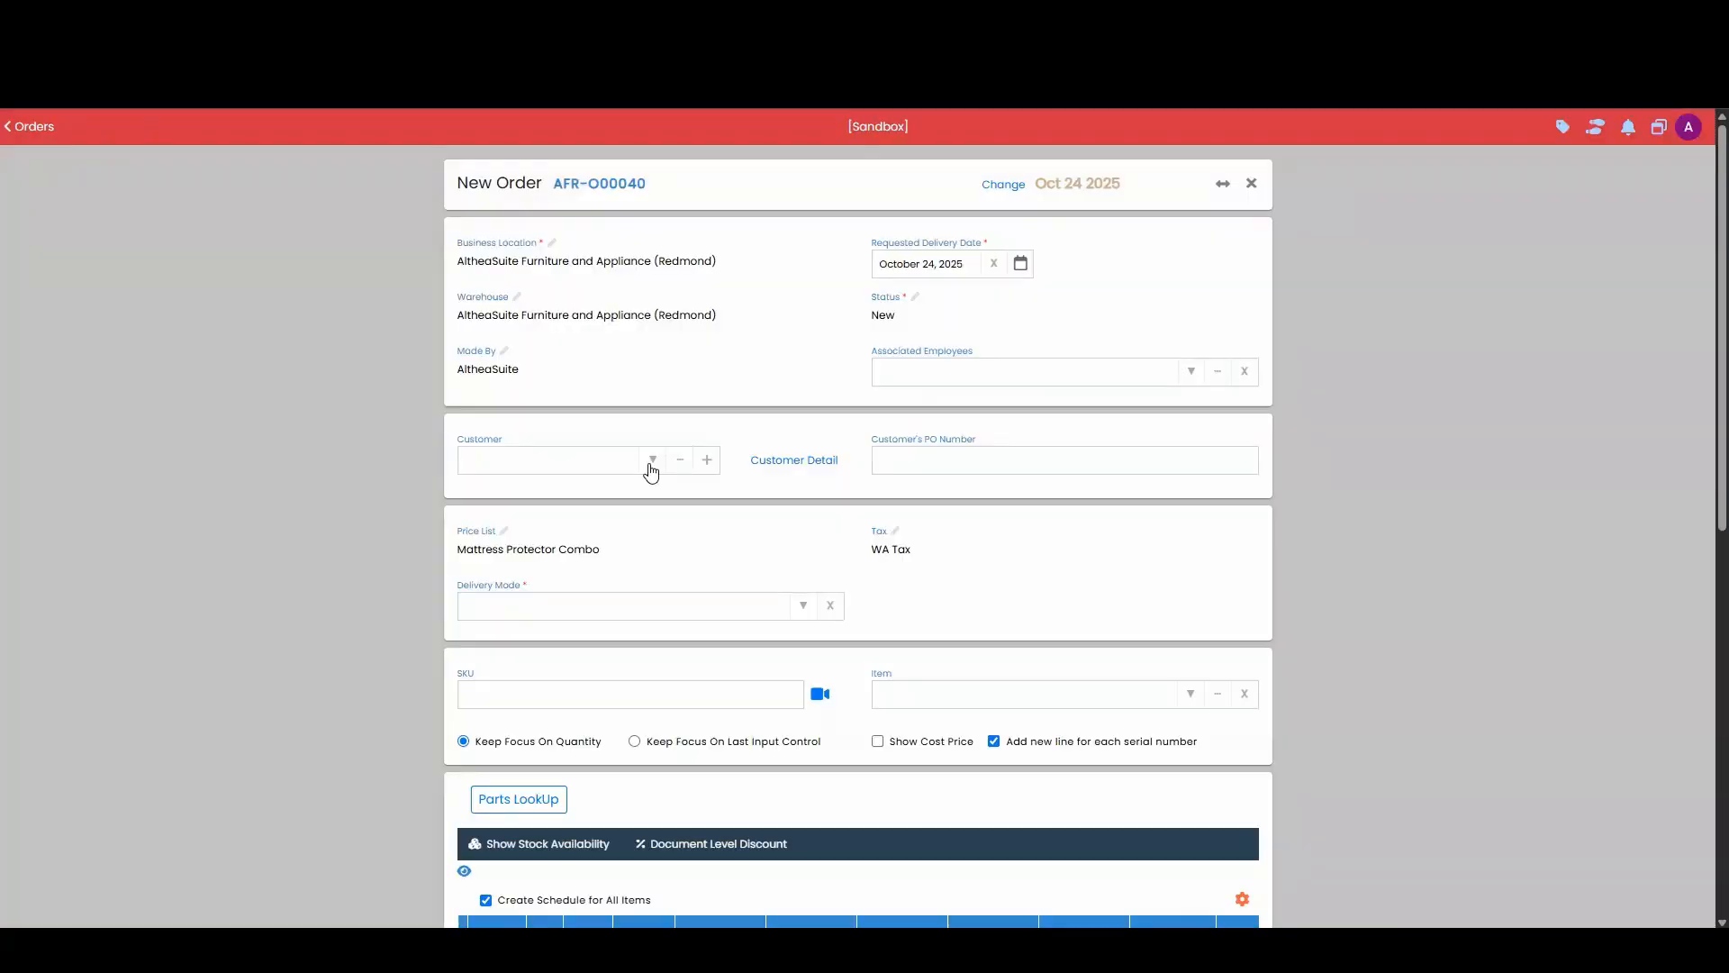
Step: Select the fourth listed customer for the order and set the delivery mode to "All items will be delivered to shipping address"
click(650, 462)
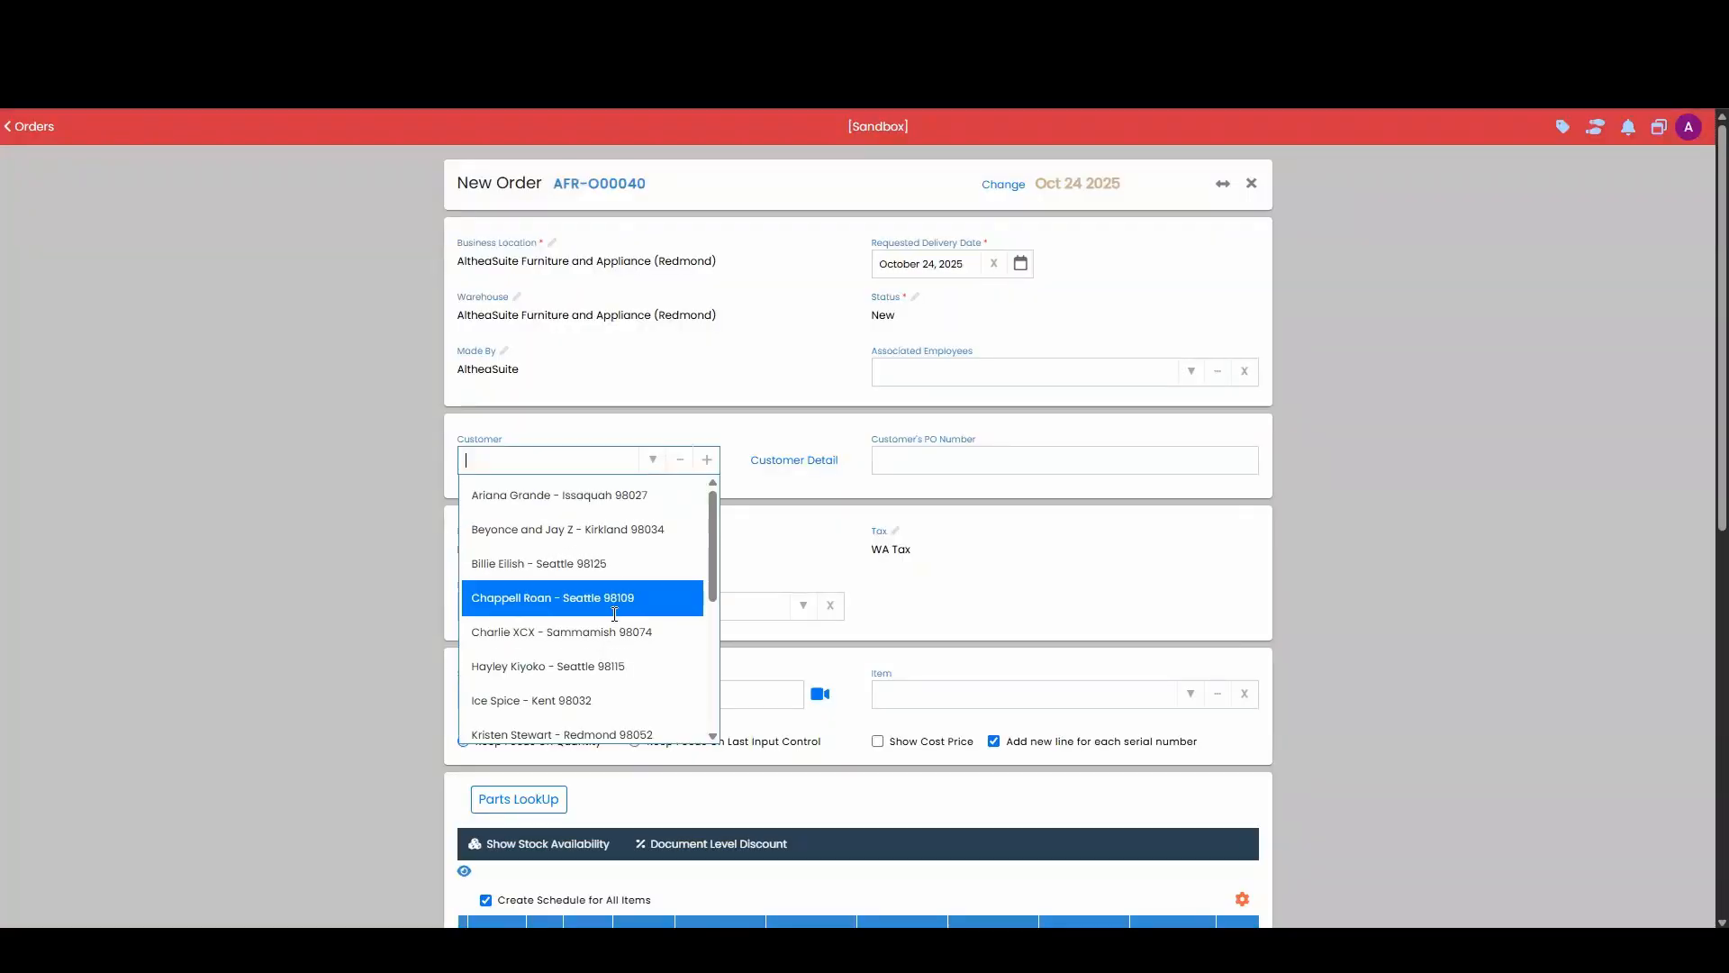
click(621, 596)
scroll(702, 567, down, 3)
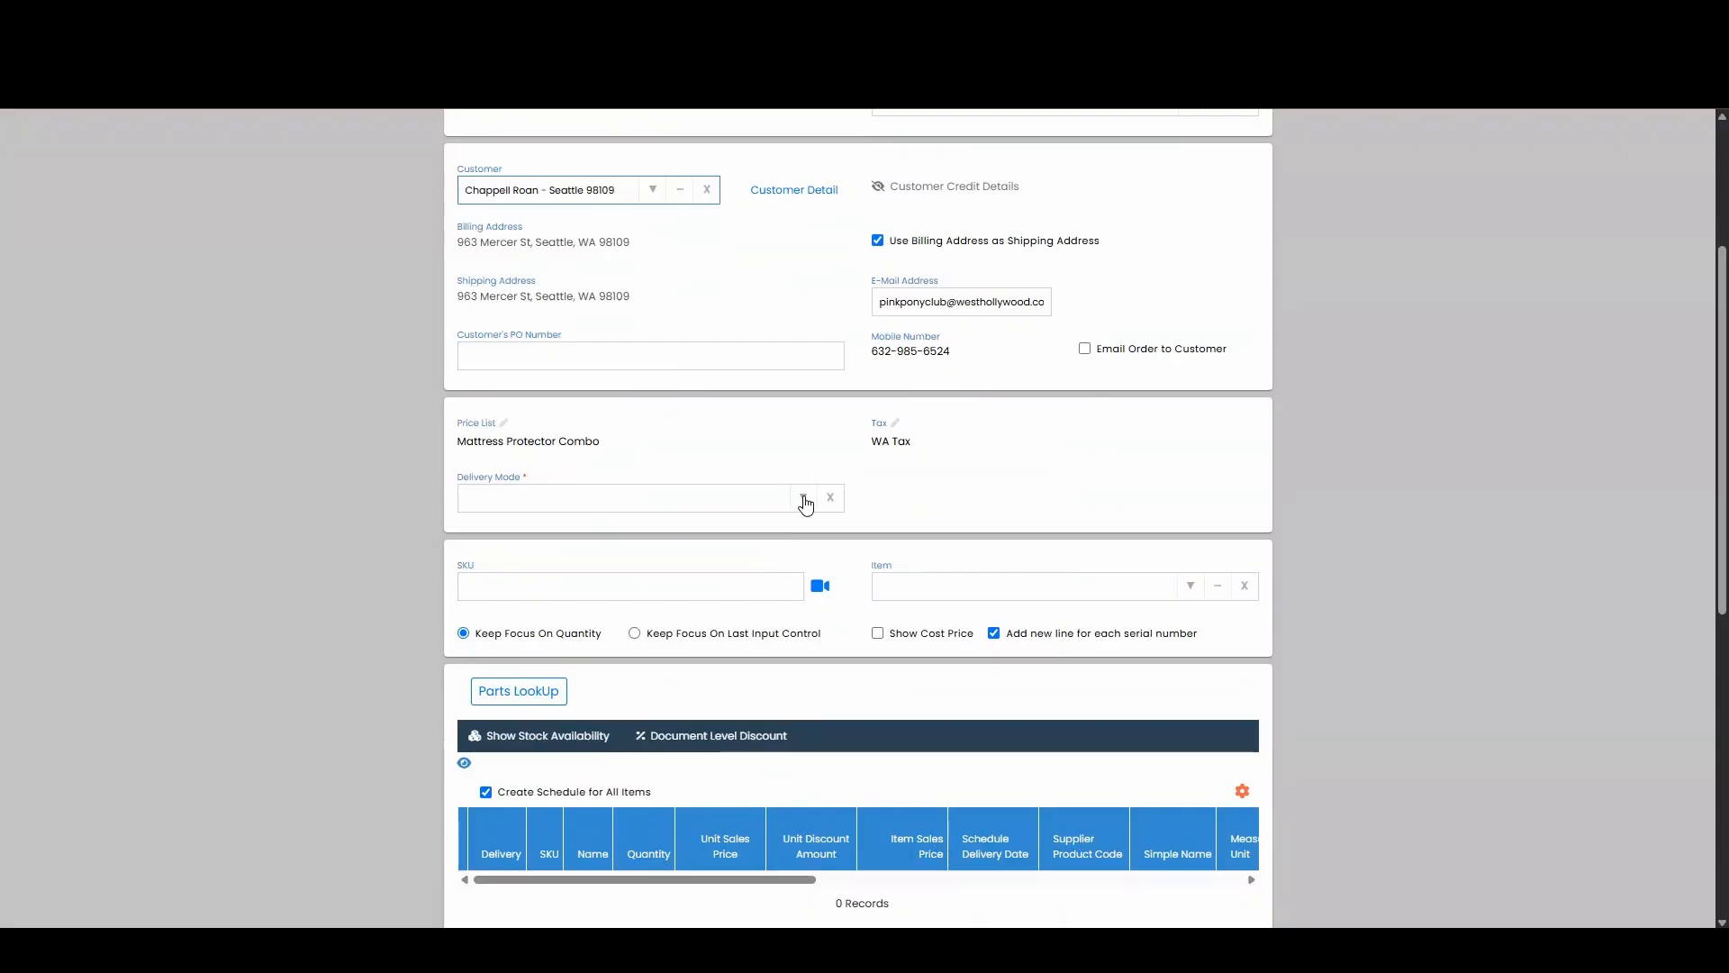
click(803, 498)
click(750, 563)
Step: Look up H633-02A as the new order's item and select the Starmore Home Office Desk Chair
scroll(1108, 521, down, 2)
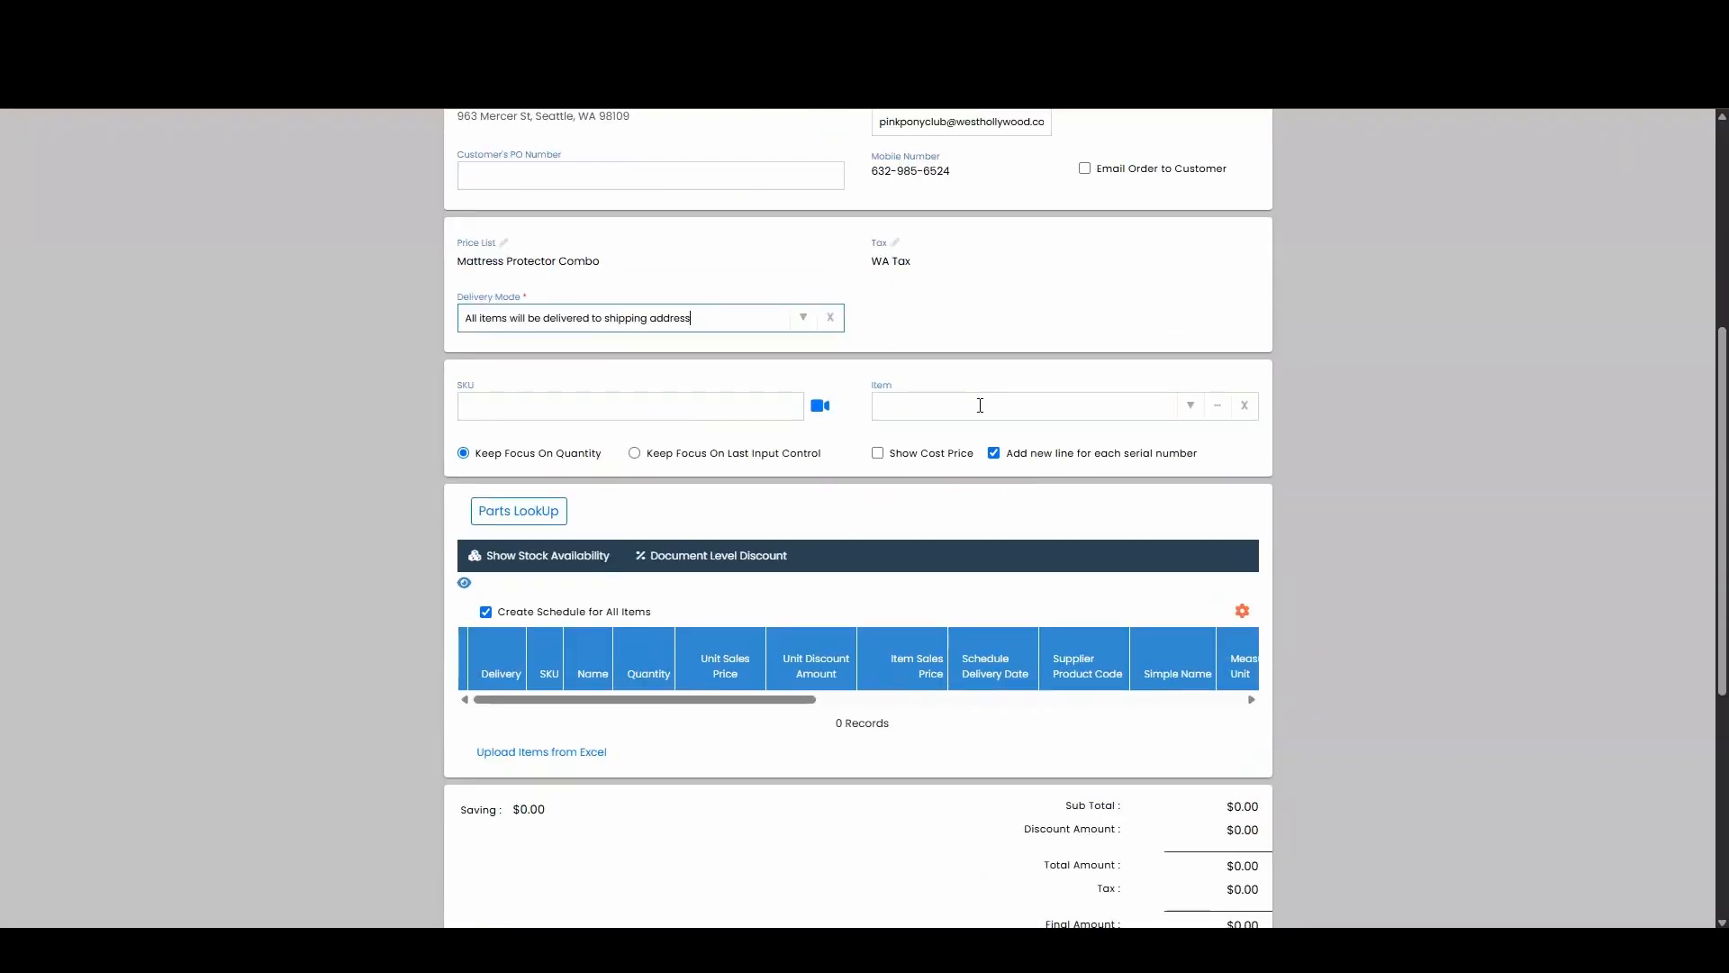
click(1010, 417)
text(H633-02A)
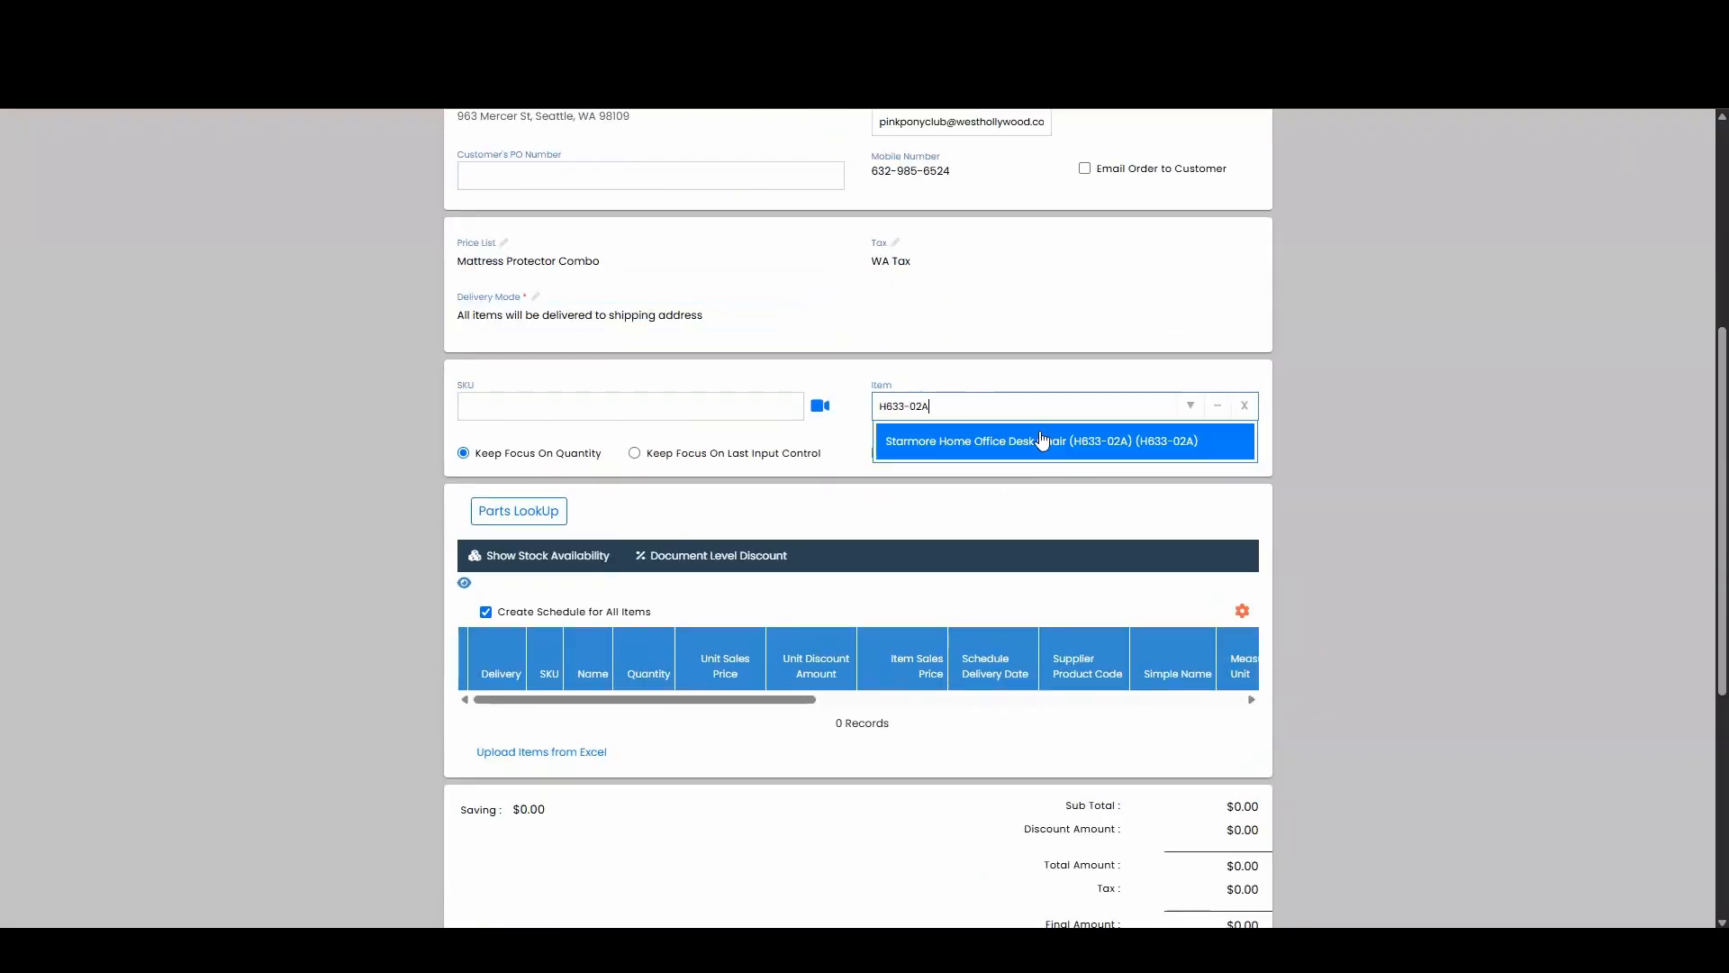
click(961, 440)
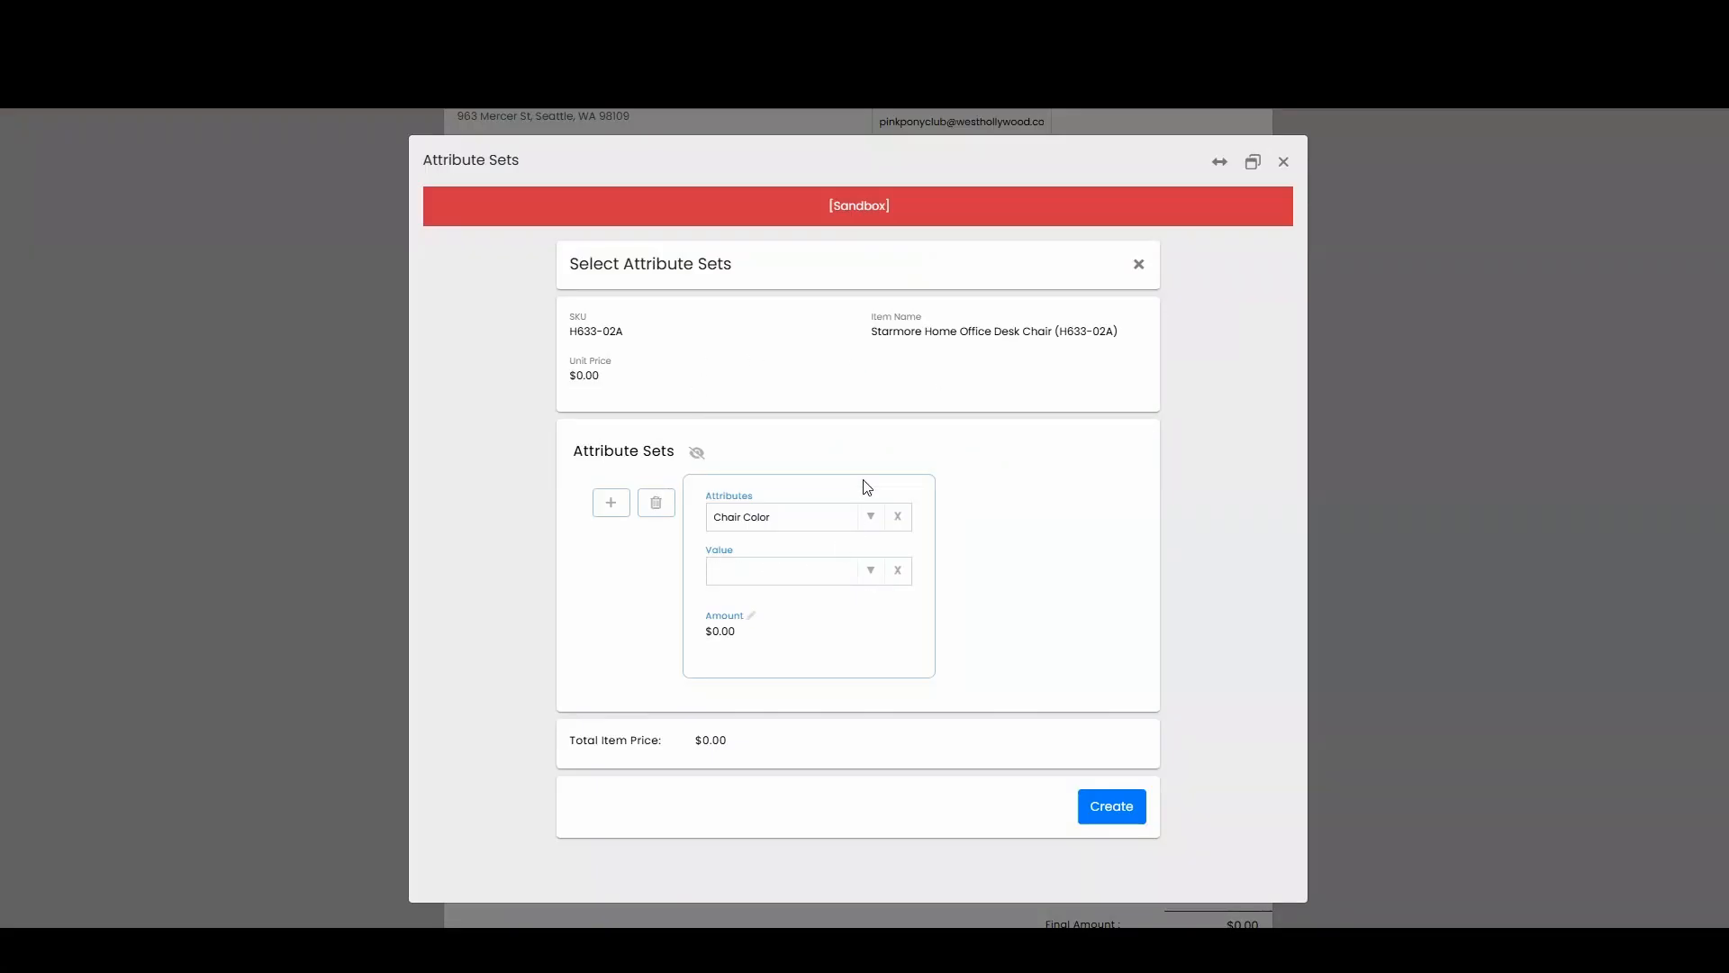
Step: Create the attribute selection with Chair Color set to White (5) and accept the combo options without extras
click(872, 577)
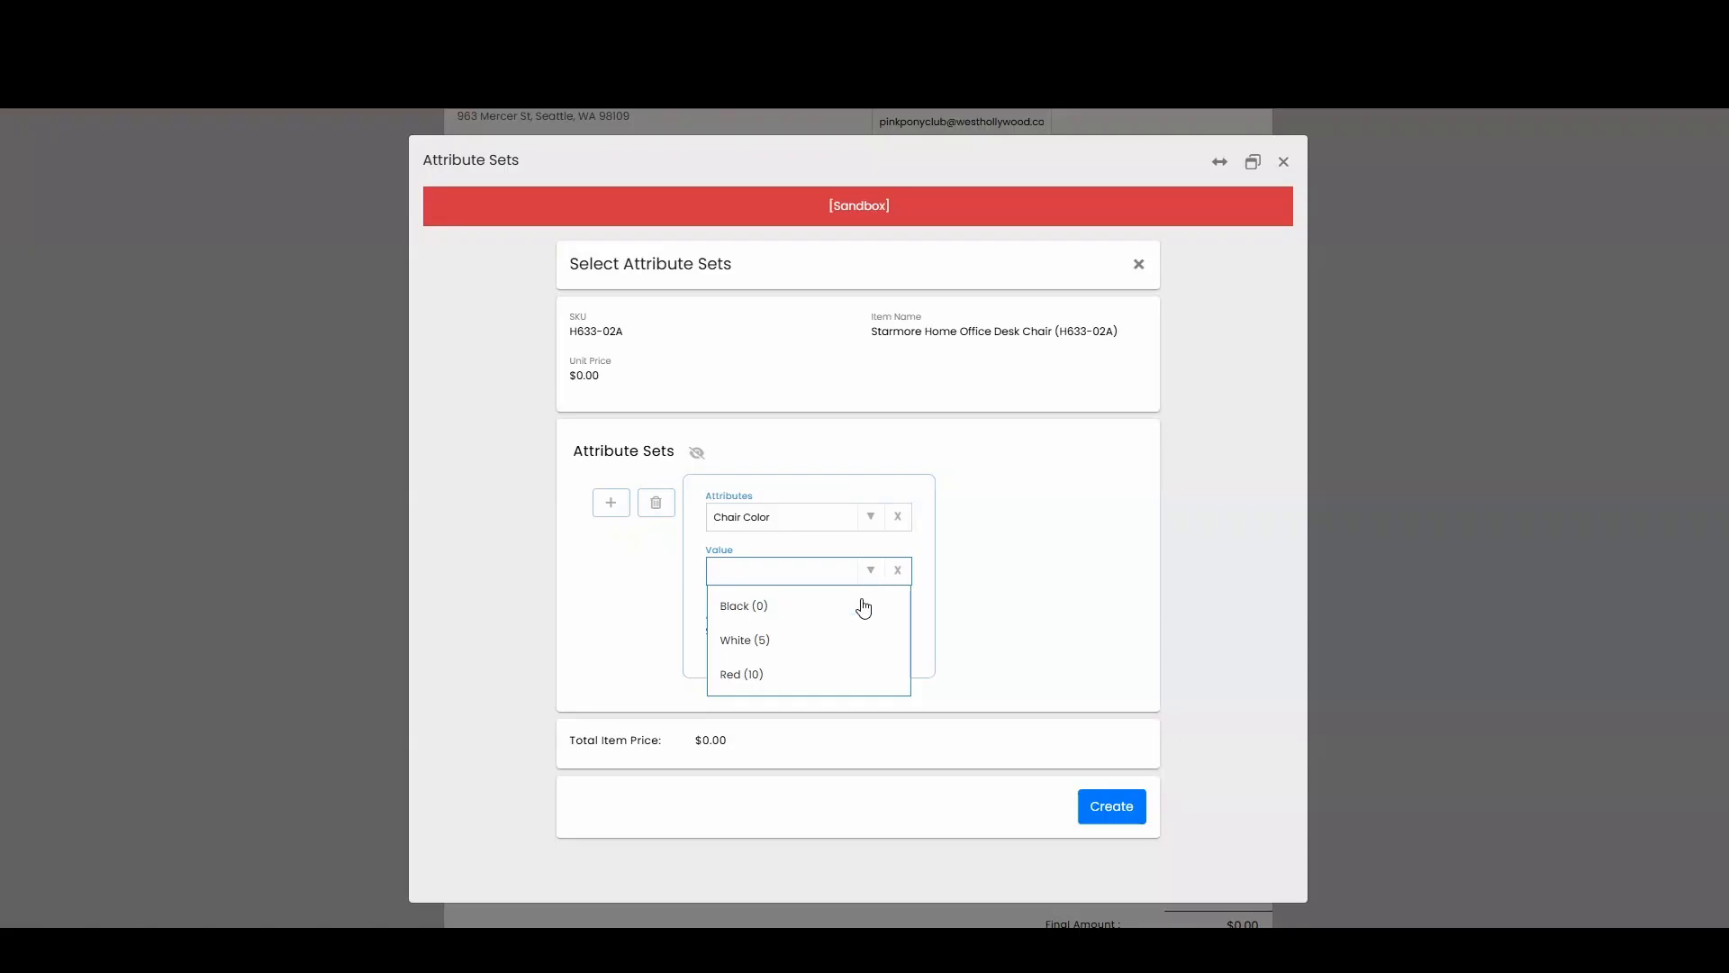
click(823, 644)
click(1114, 806)
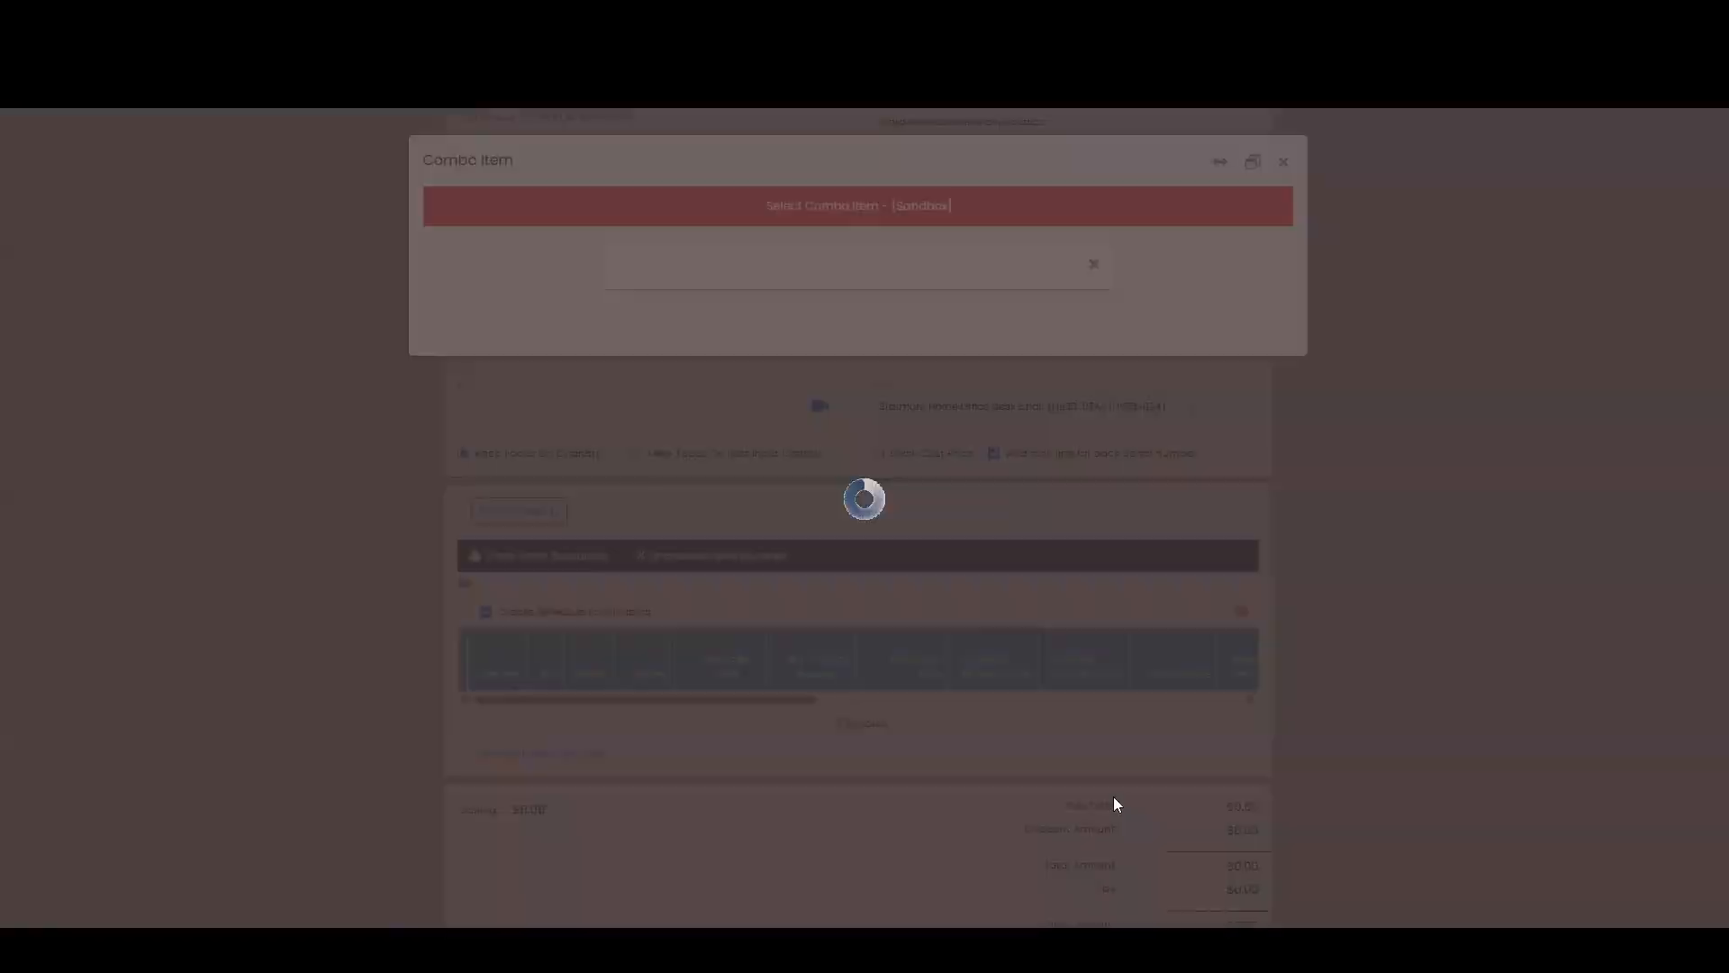
scroll(901, 502, down, 2)
click(1085, 816)
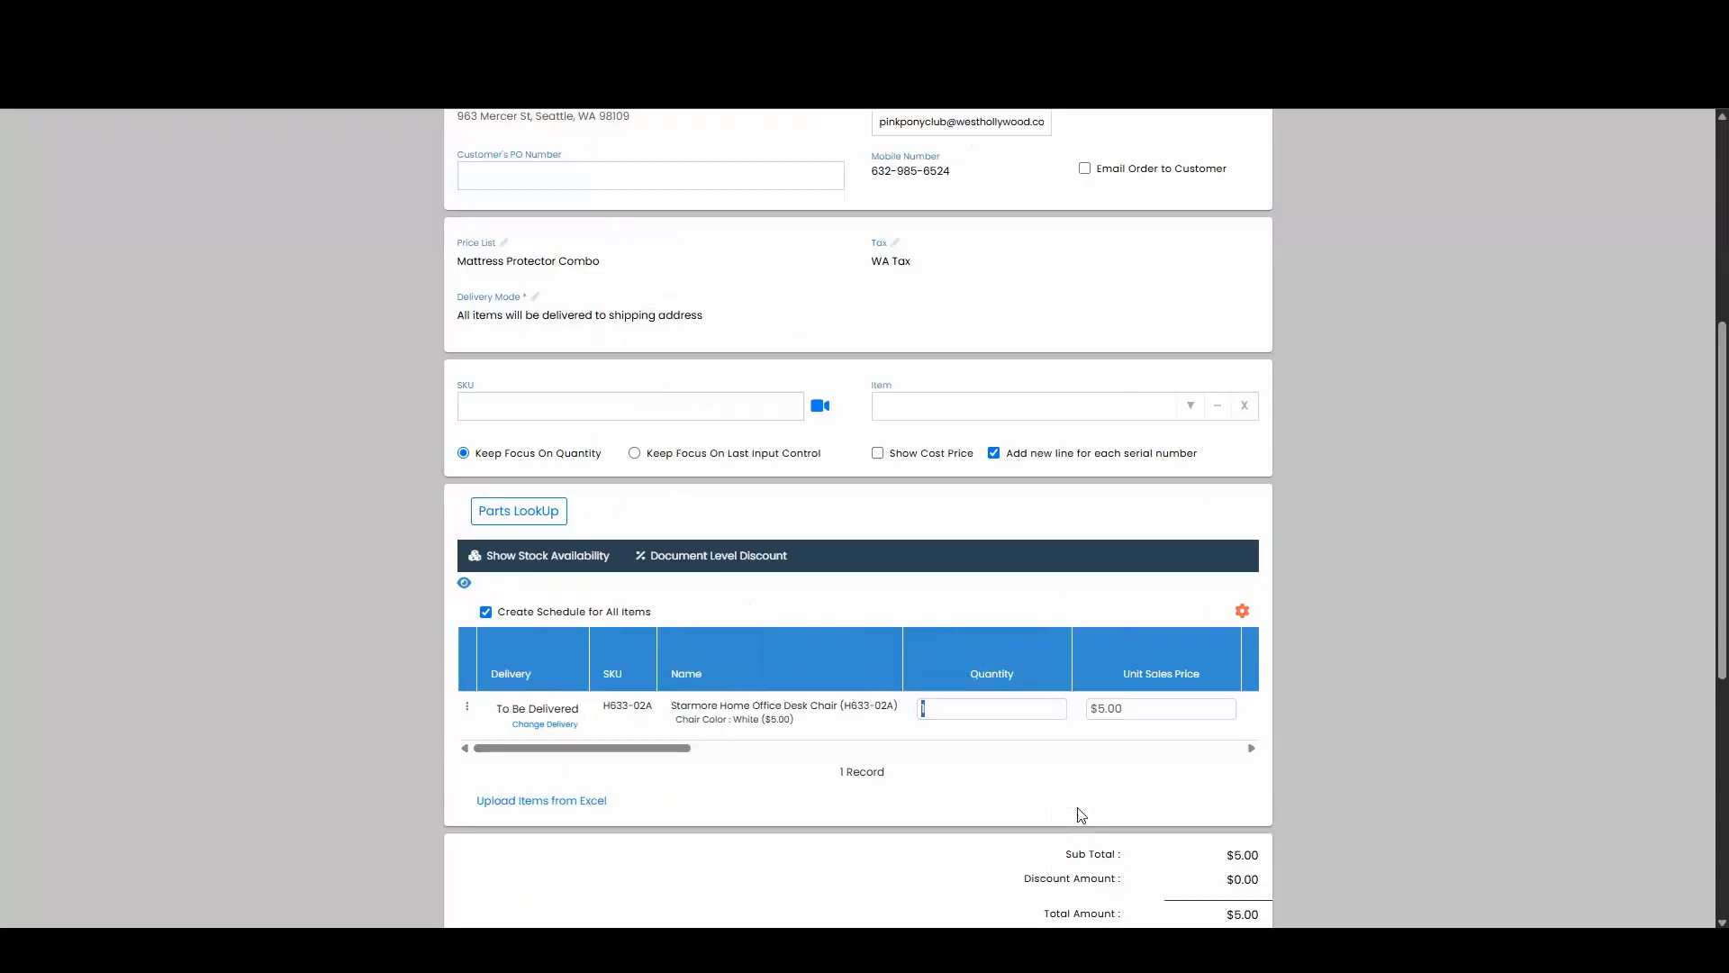
Step: Review the white desk chair's order line and totals, and create the order
scroll(1058, 650, down, 1)
scroll(1060, 656, down, 1)
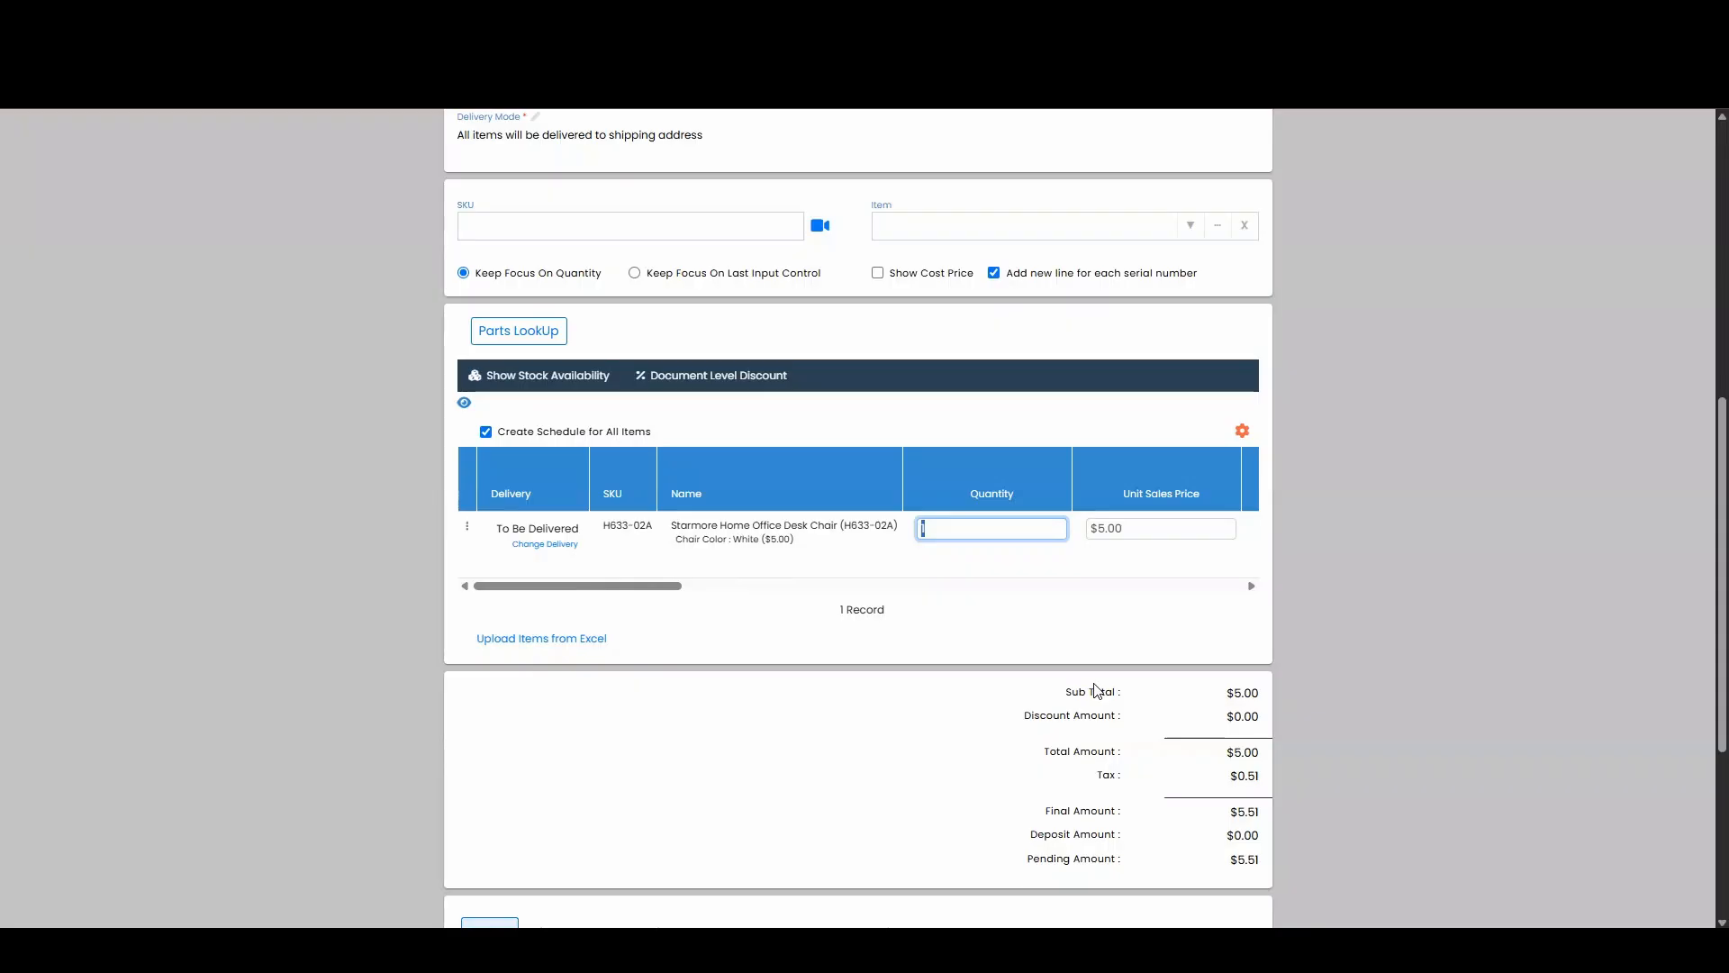
scroll(1095, 690, down, 5)
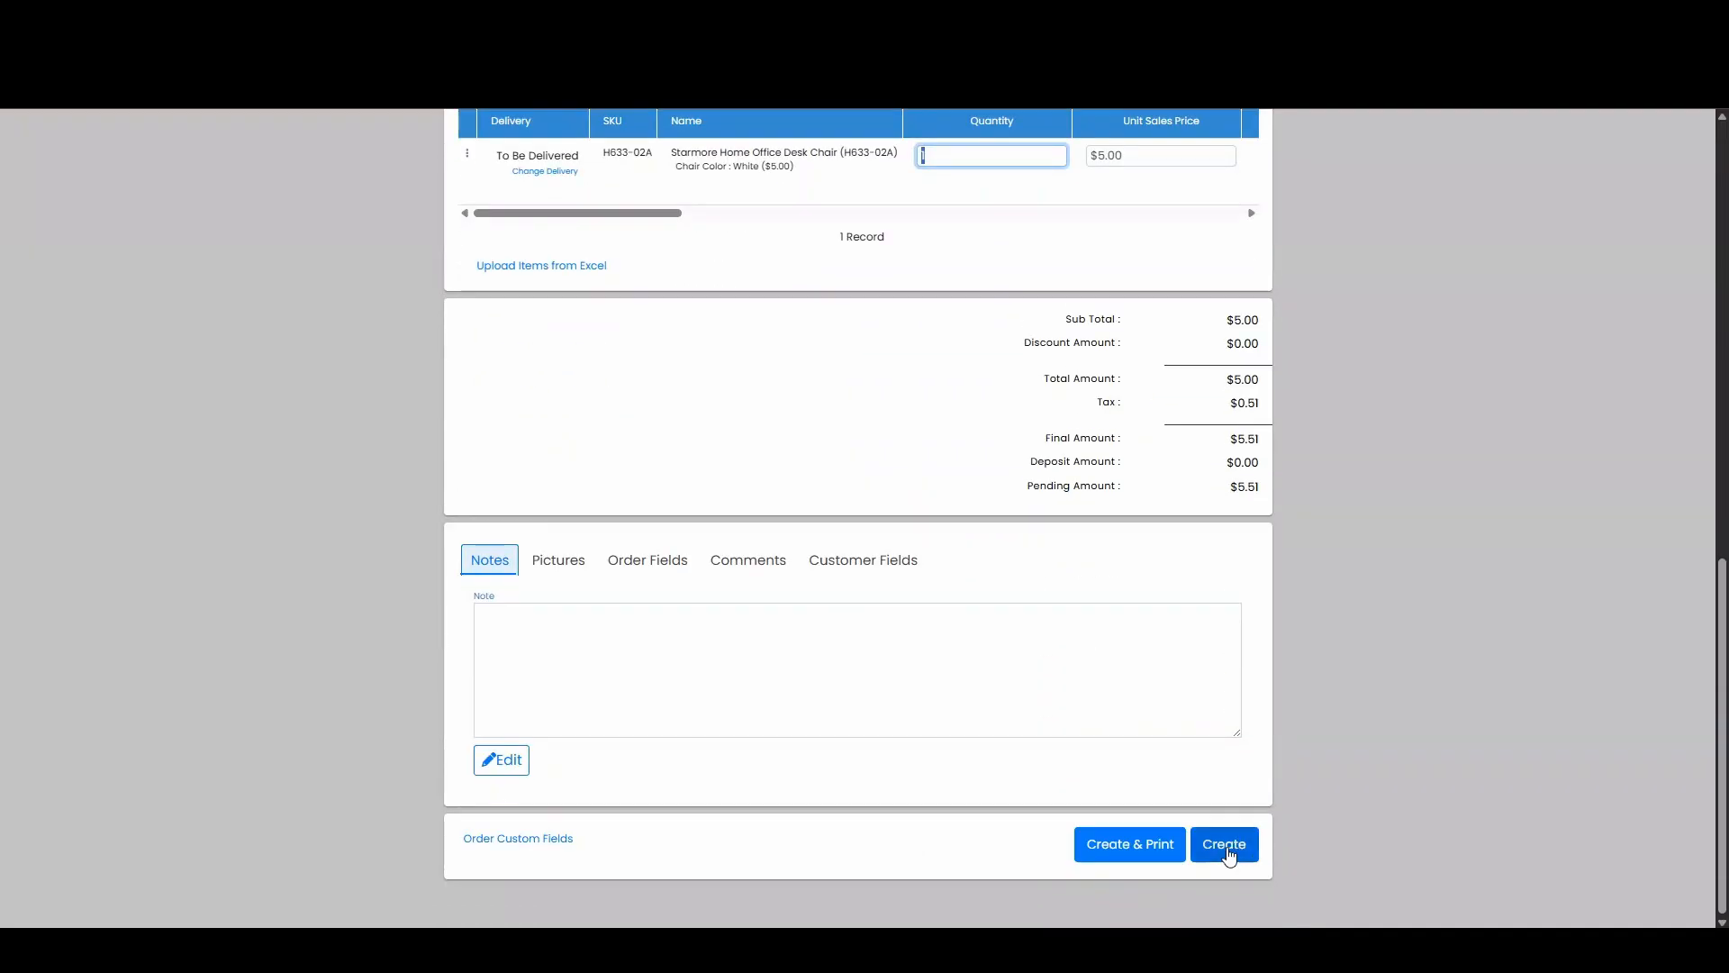
click(1230, 853)
click(718, 347)
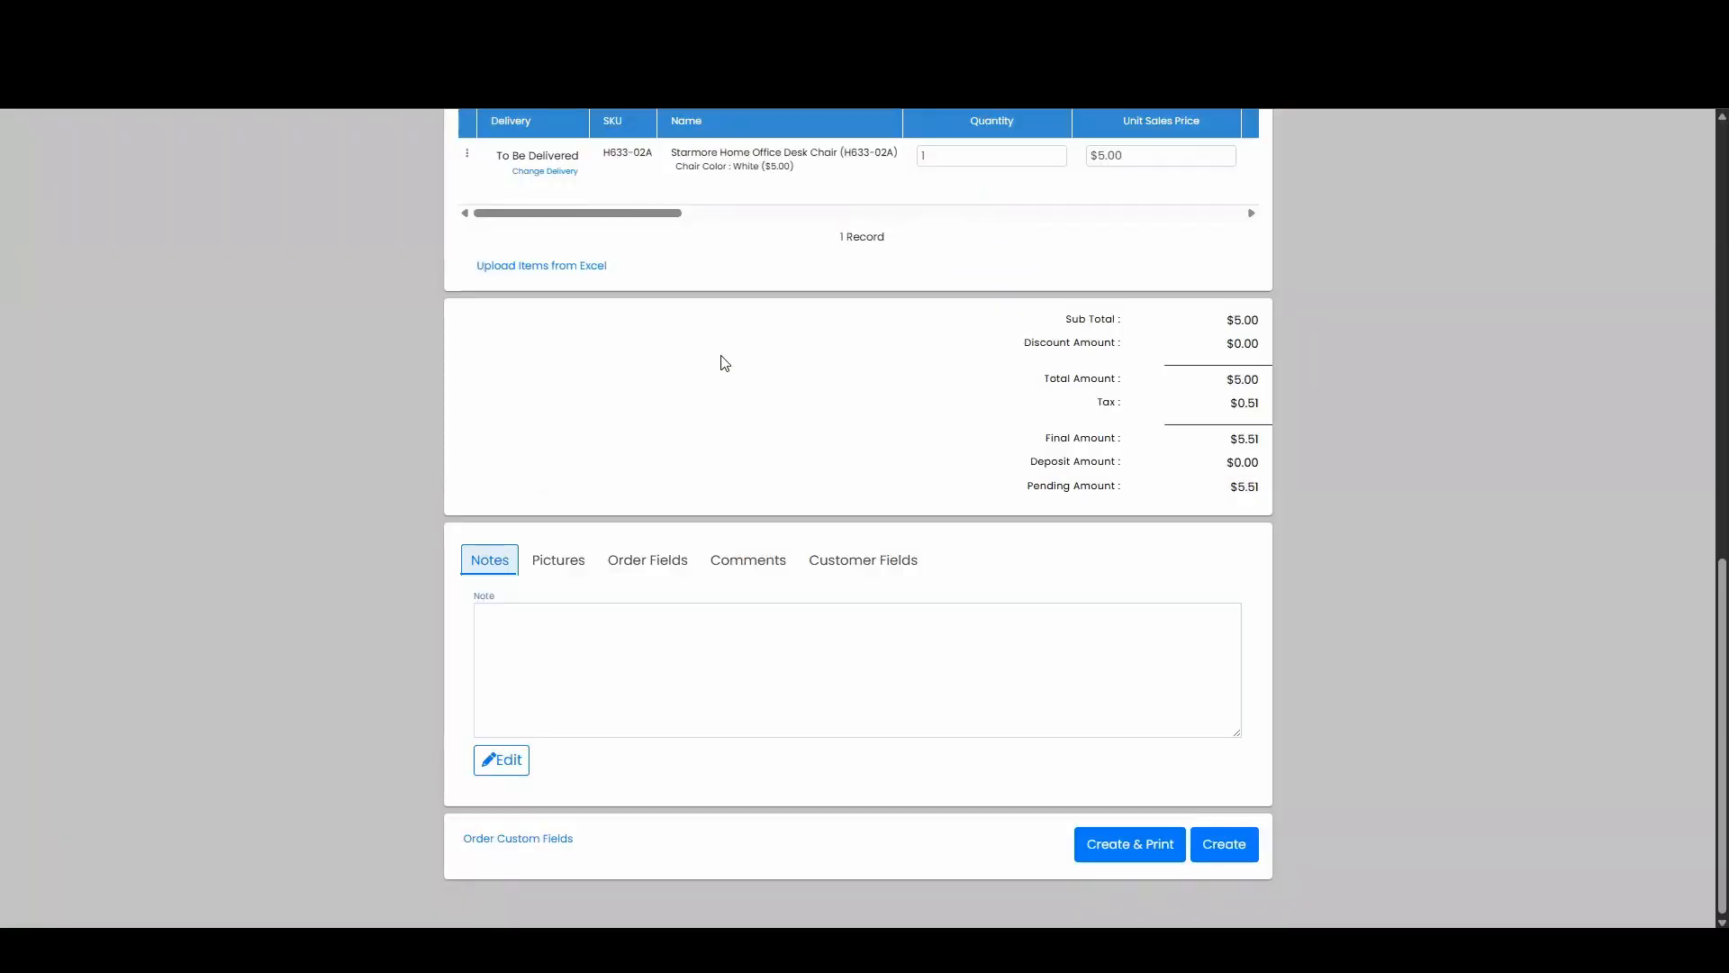